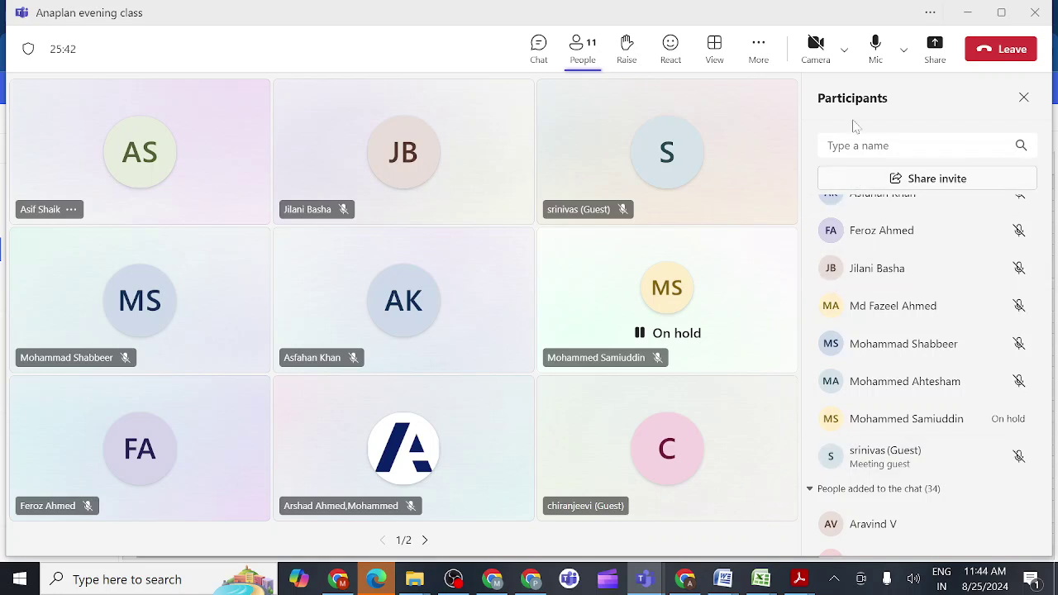
Share the entire screen in the Teams meeting with sound included
click(935, 51)
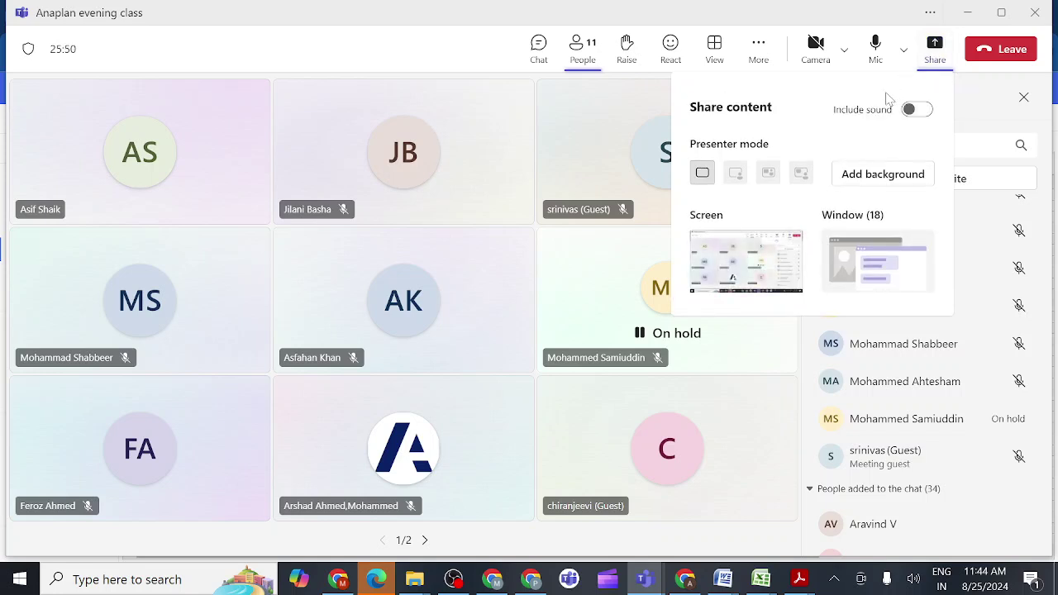
click(919, 113)
click(745, 262)
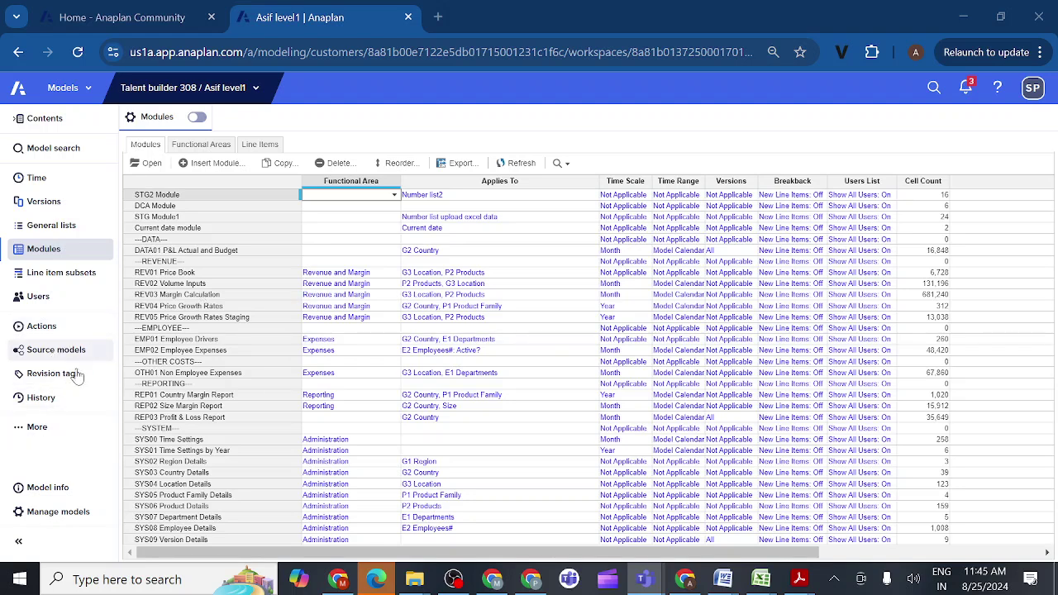
Review the model history for the last 24 hours, and close the history log
click(51, 408)
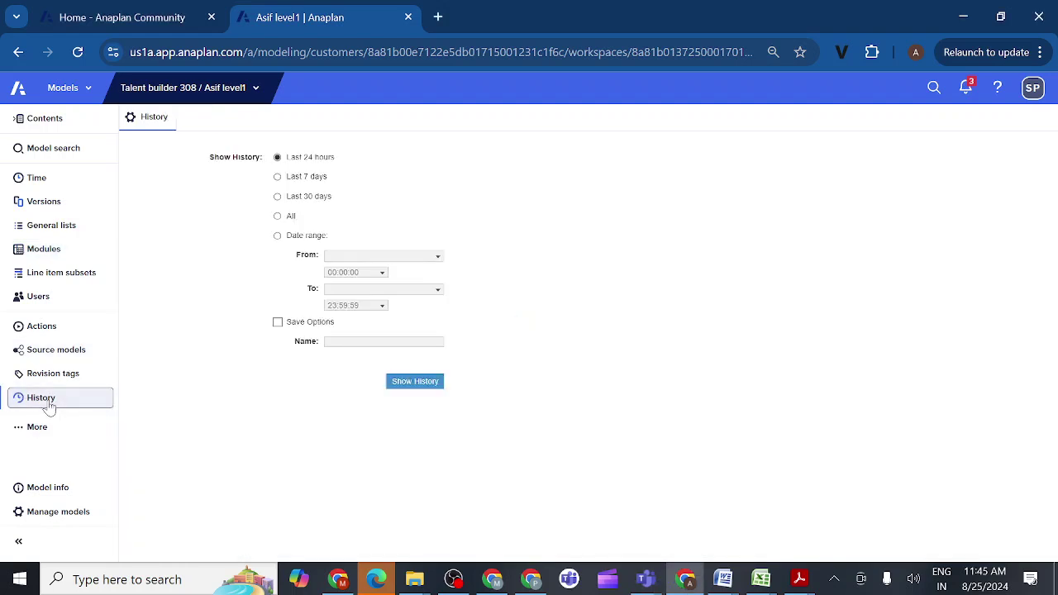
click(401, 384)
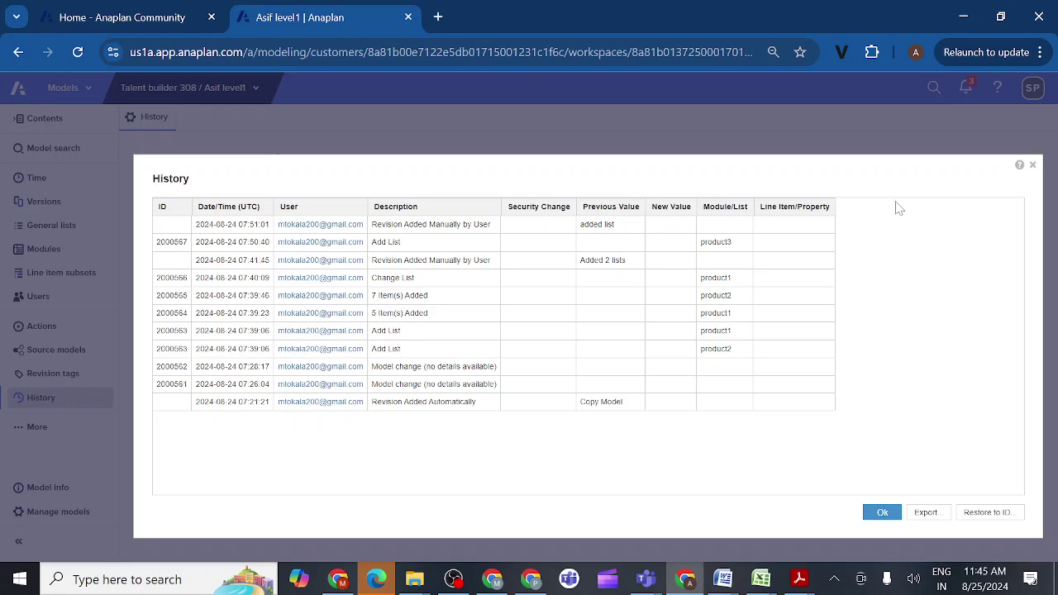
click(1032, 164)
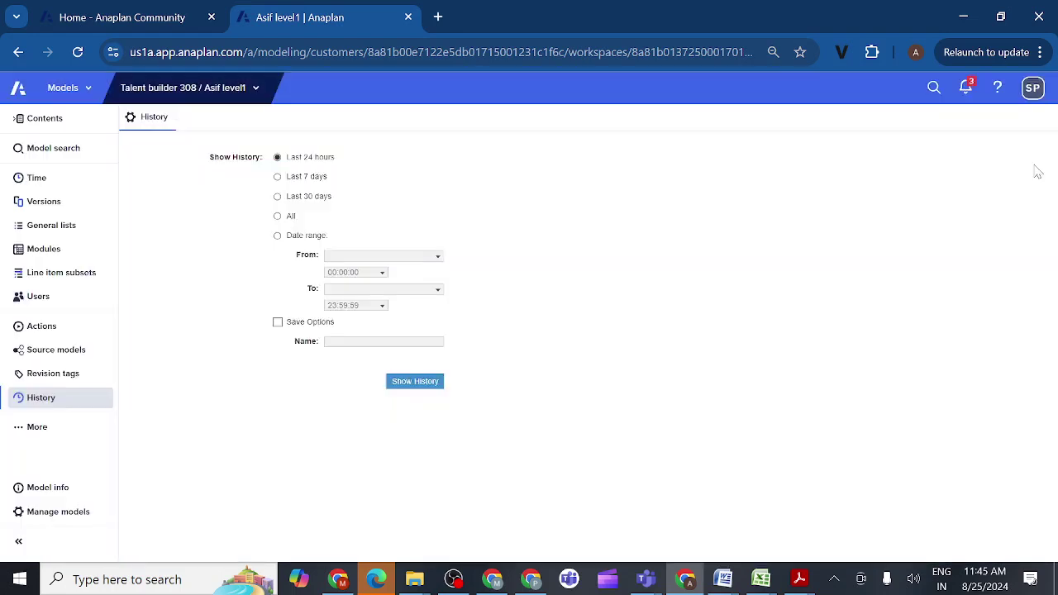
Insert two general lists named product4 and product5 after product3
click(64, 234)
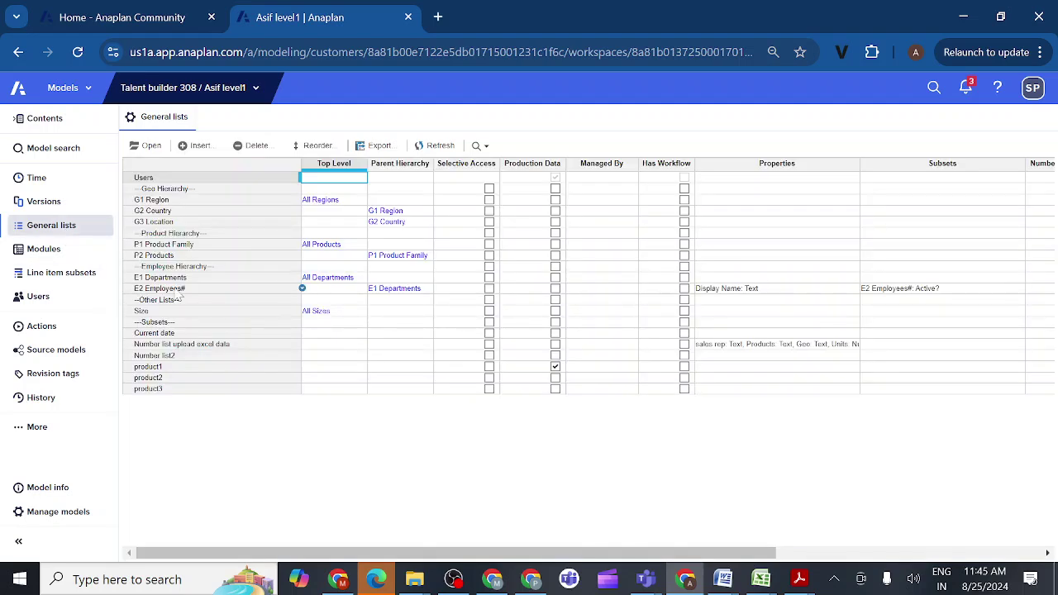
click(163, 392)
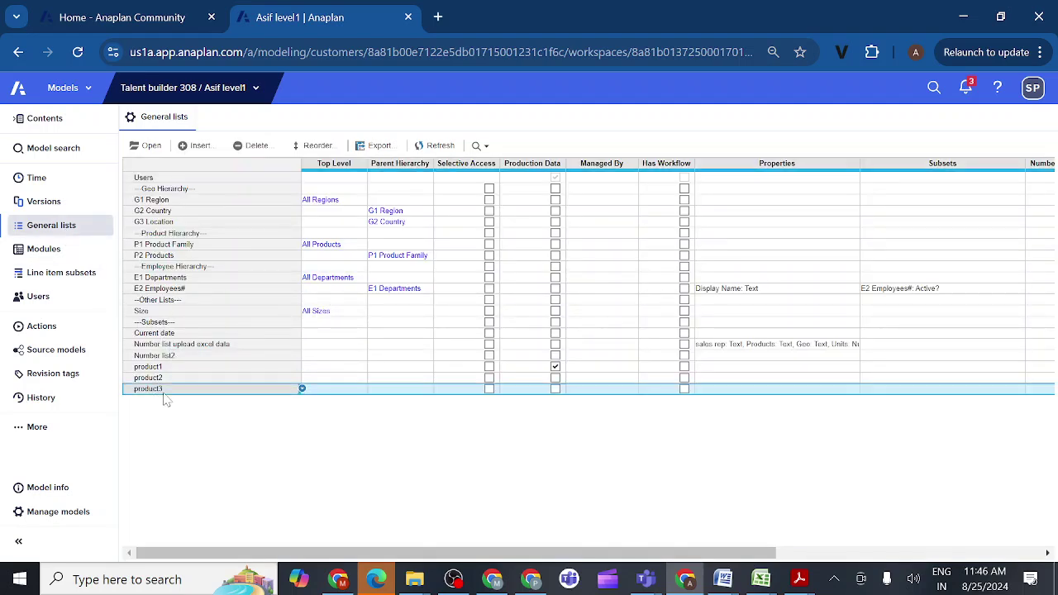
click(201, 145)
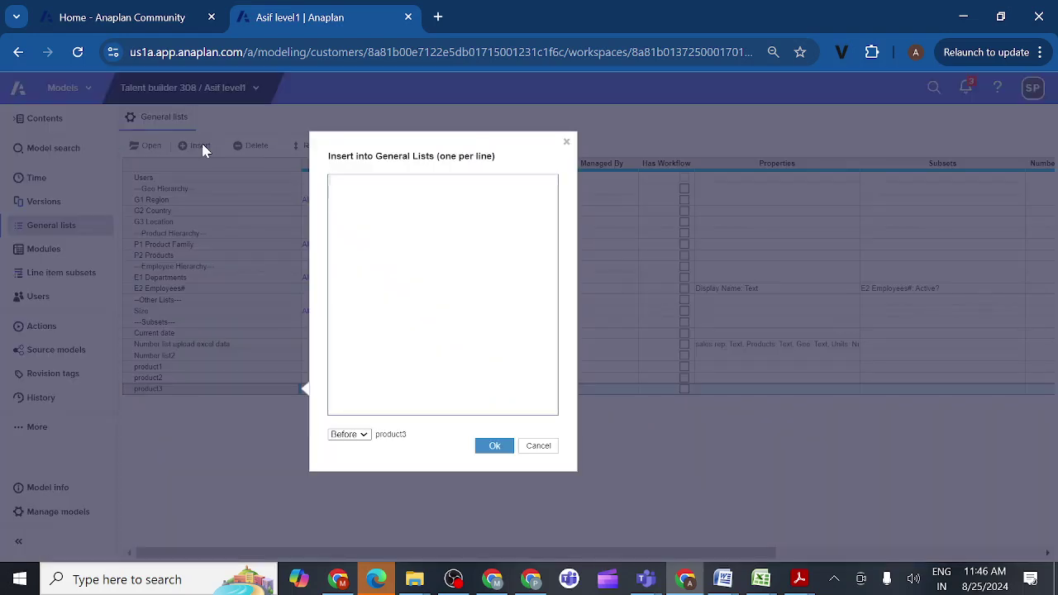
text(product4)
key(Return)
text(product5)
click(361, 442)
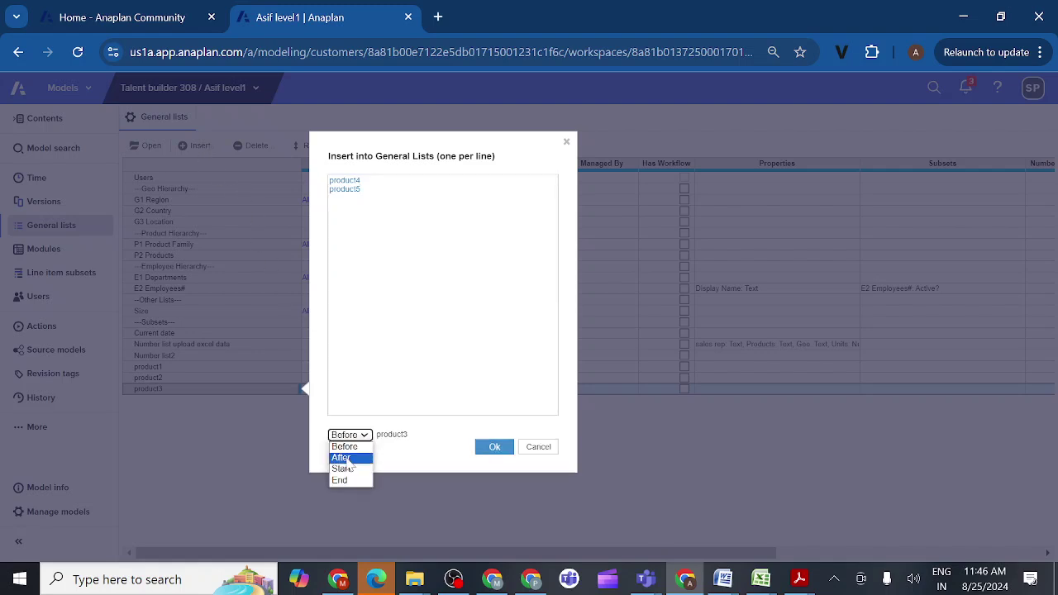
click(349, 463)
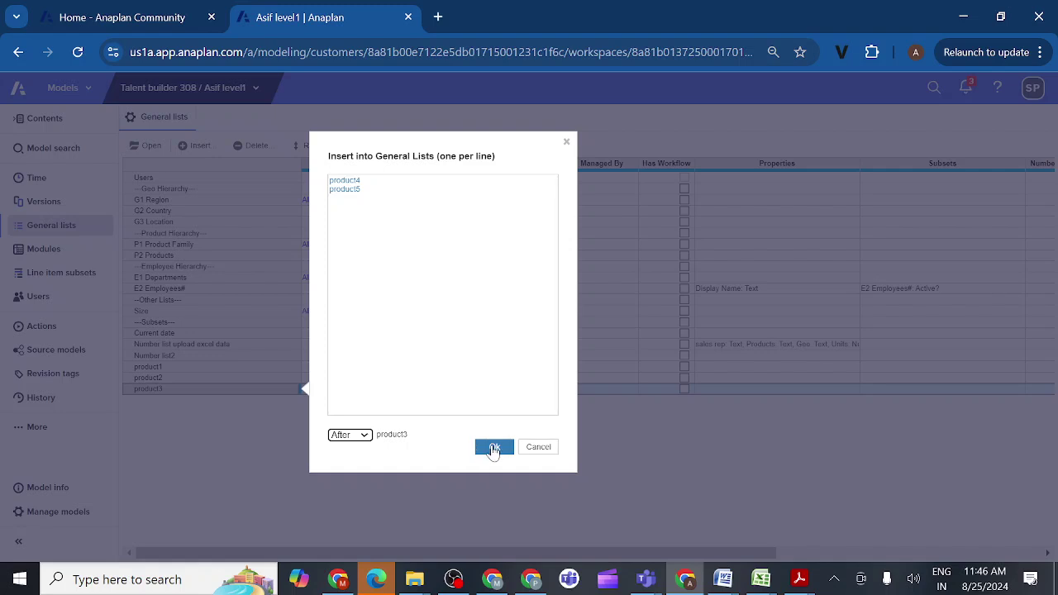
click(493, 447)
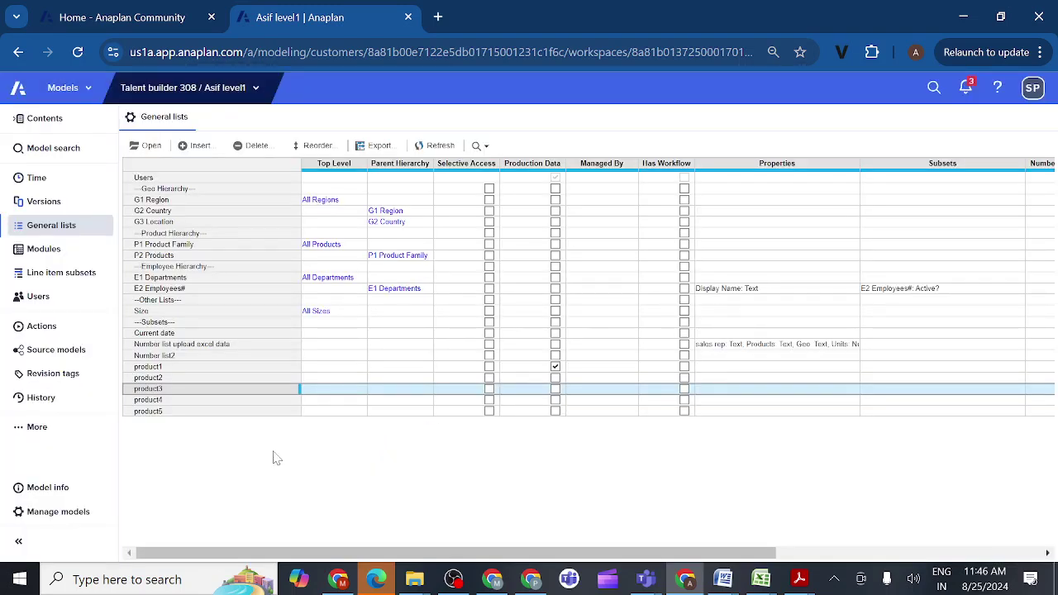
click(215, 403)
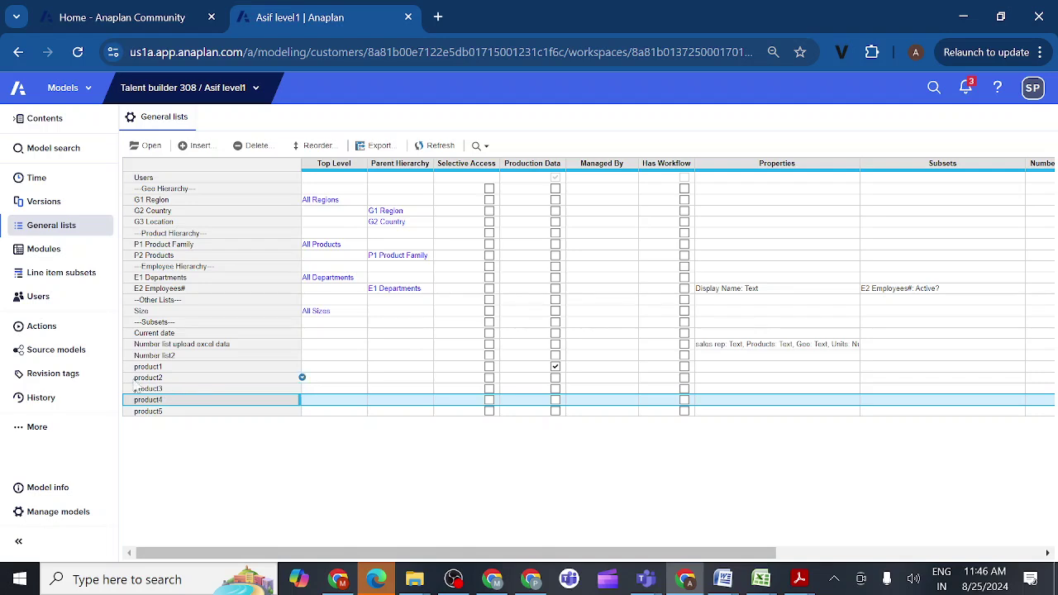
Show the model history for the last 24 hours and select the product3 Add List entry with ID 2000567
click(43, 404)
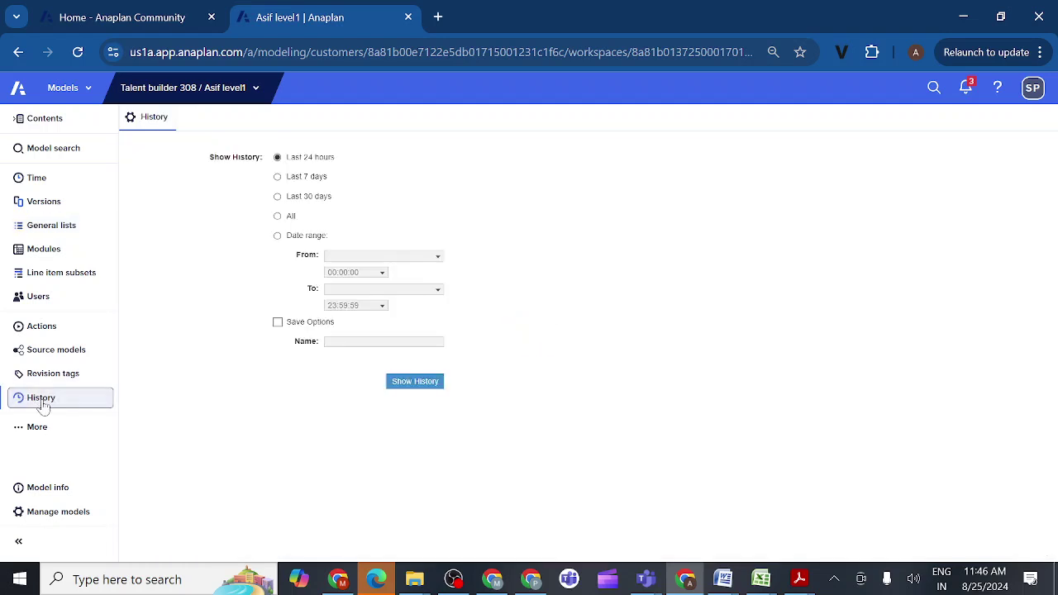
click(417, 384)
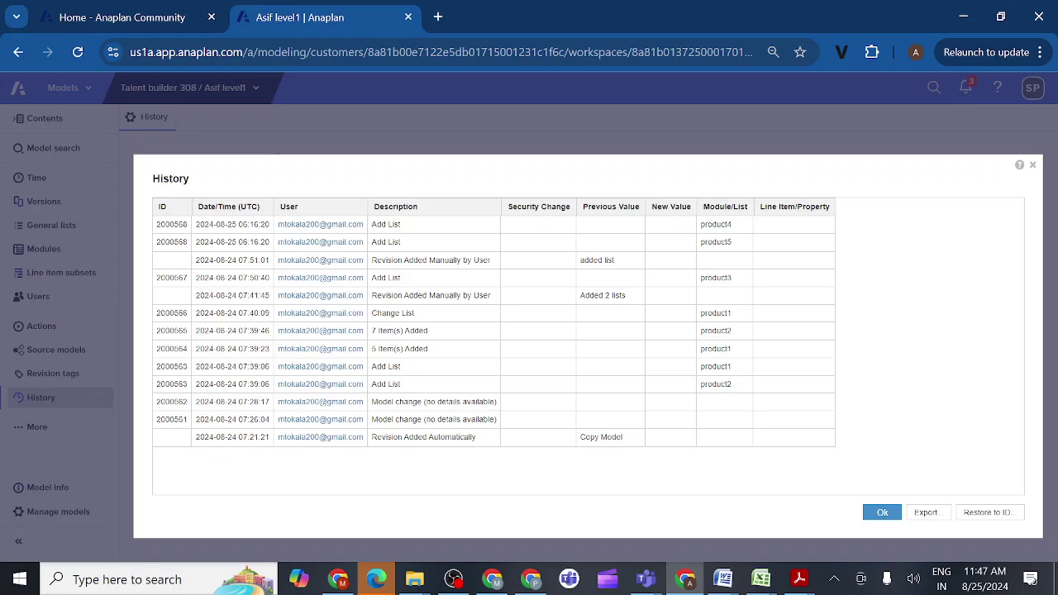
click(416, 229)
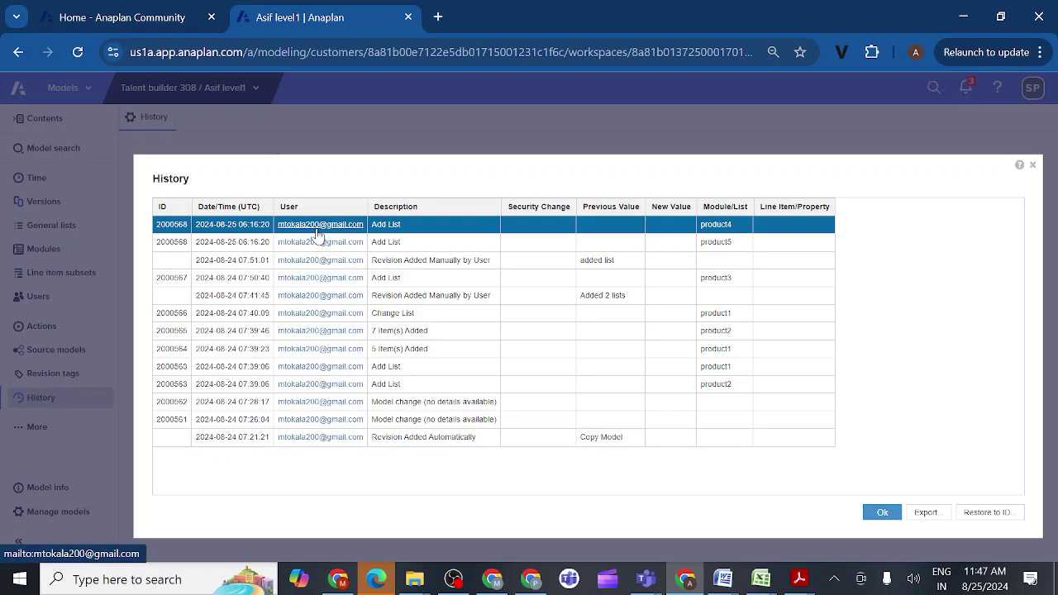
click(170, 243)
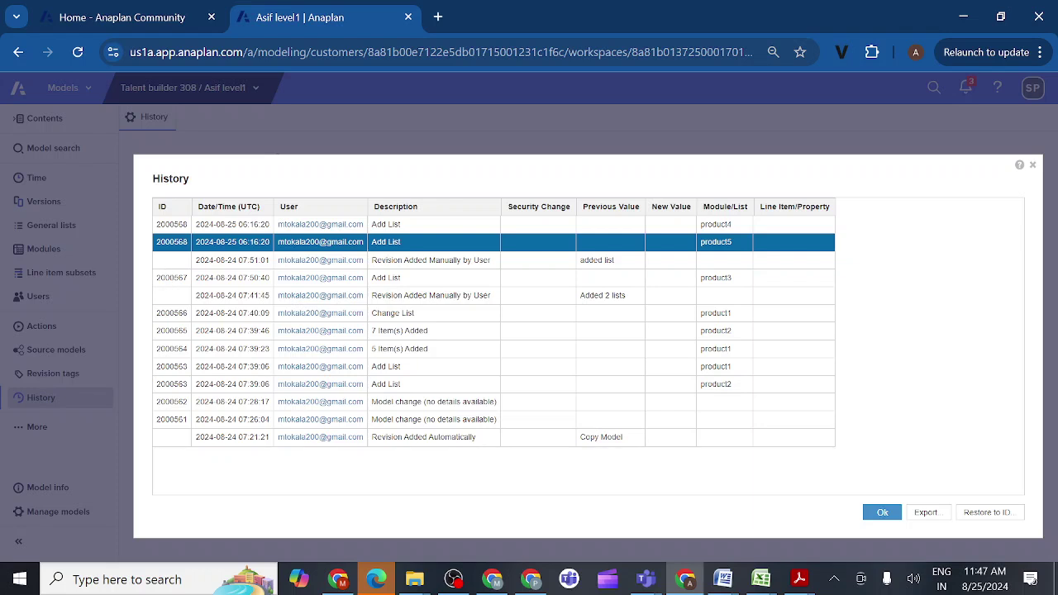
click(171, 278)
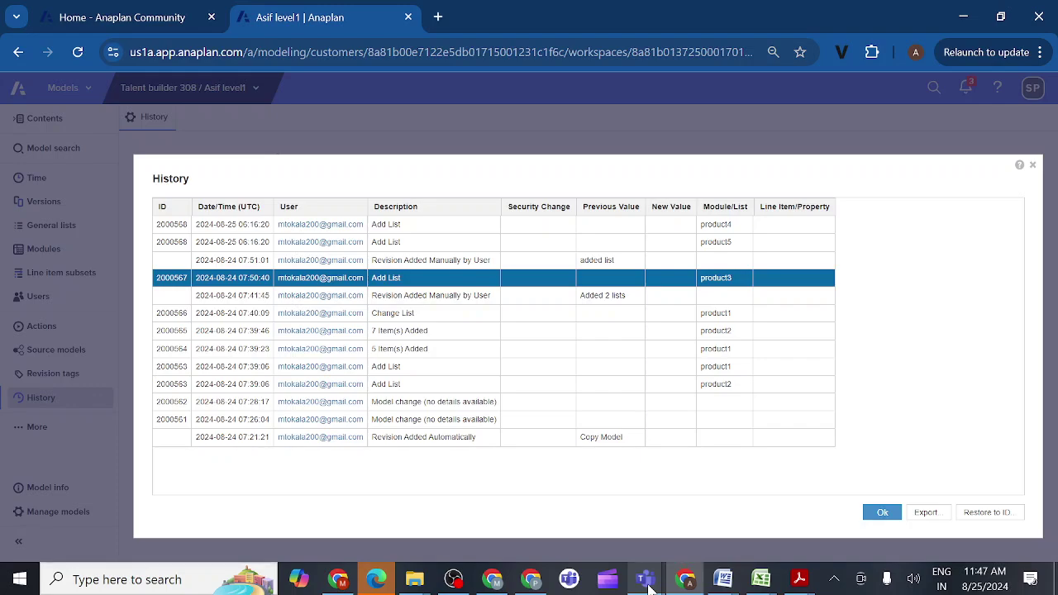
Switch to the Teams meeting window, view a participant's contact card and close it
mouse_move(645, 577)
click(612, 510)
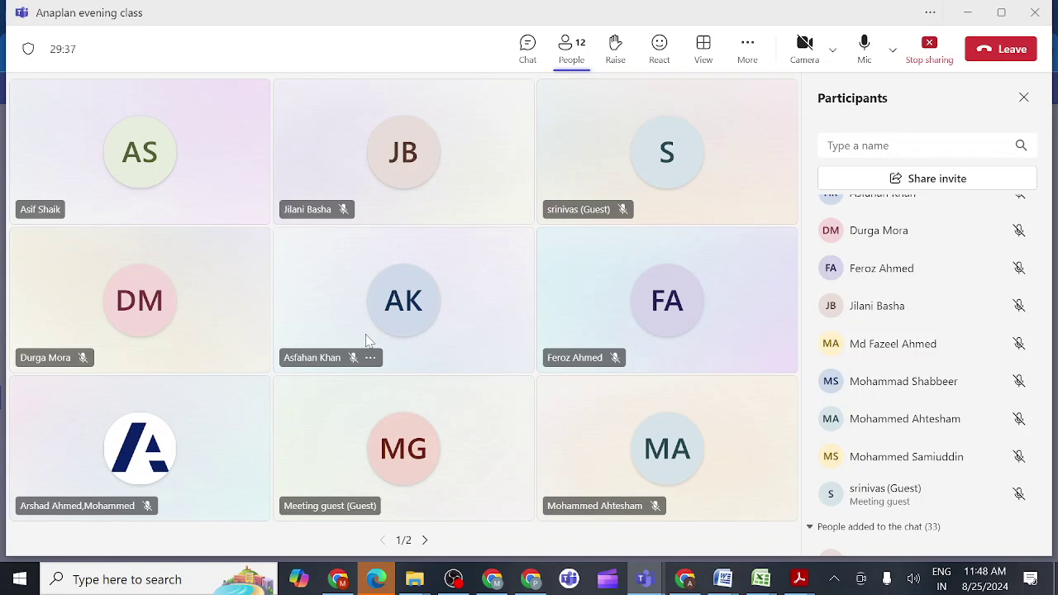
click(438, 283)
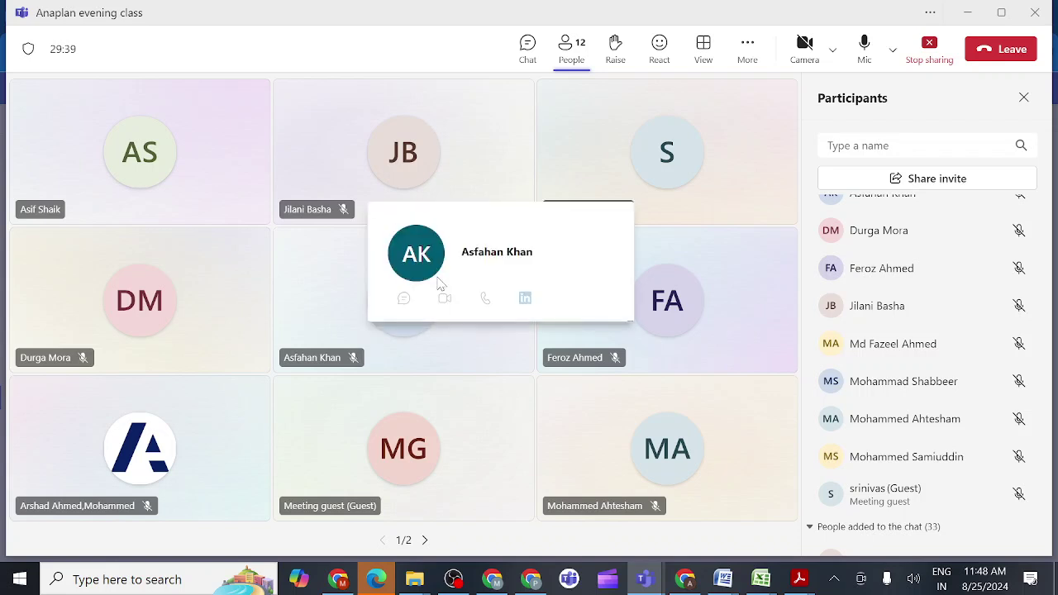
click(491, 147)
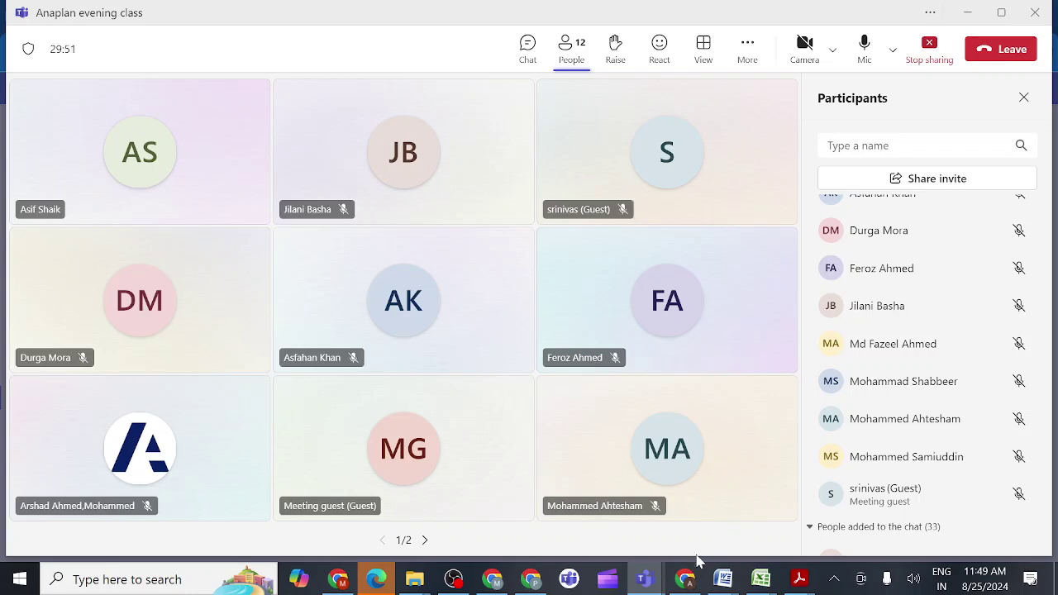
Switch back to Anaplan, restore the model to change ID 2000567 and check the general lists
mouse_move(688, 578)
click(670, 539)
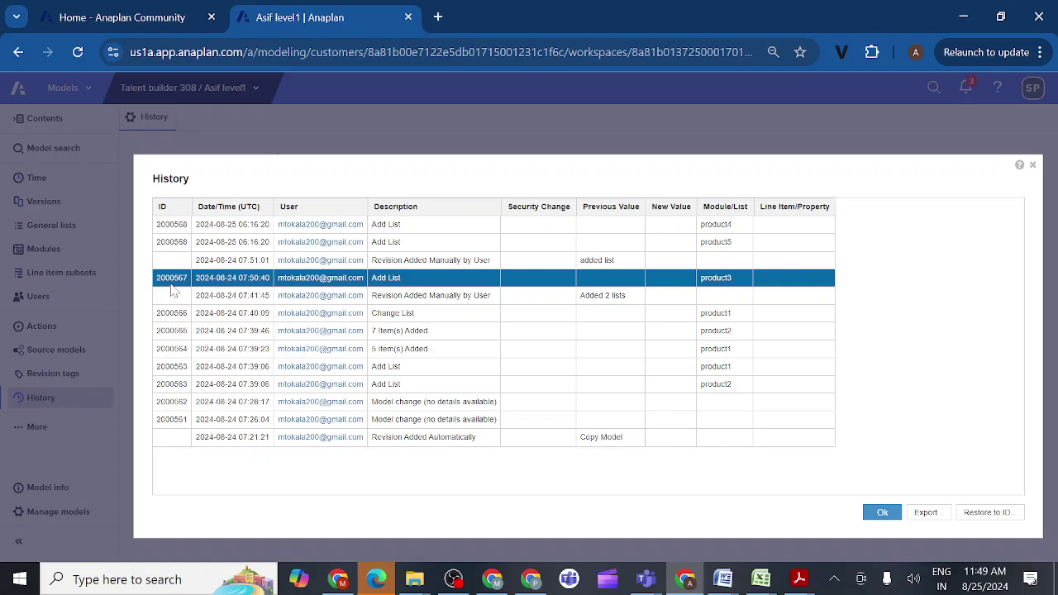
click(985, 513)
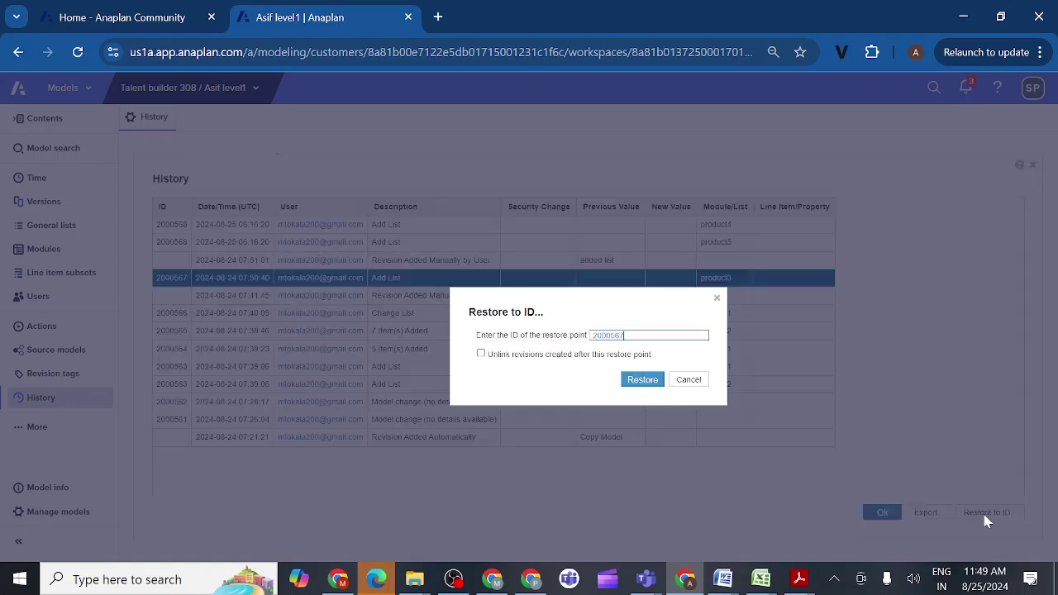
click(642, 385)
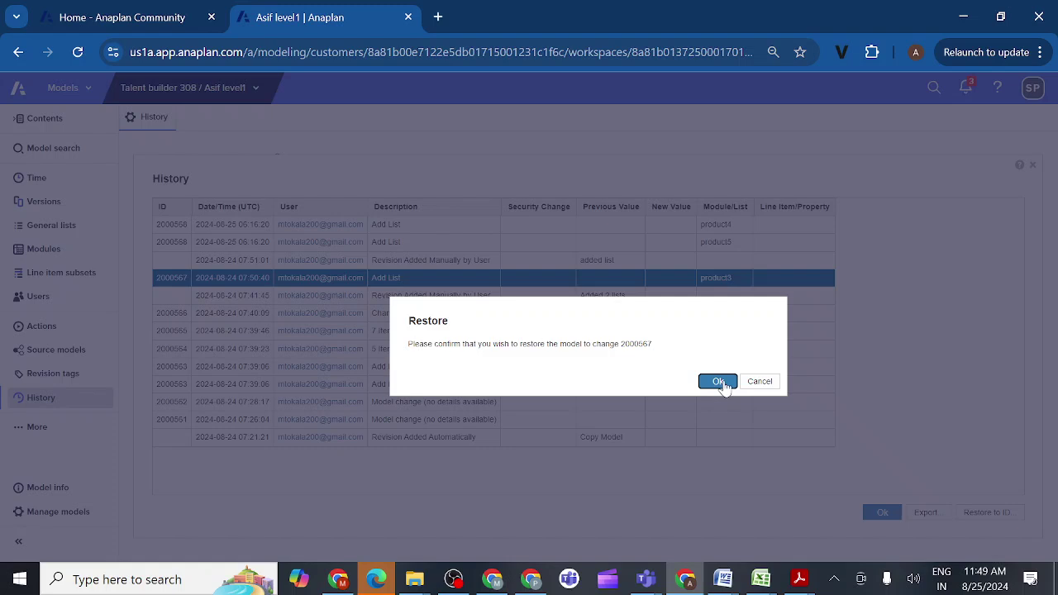
click(717, 383)
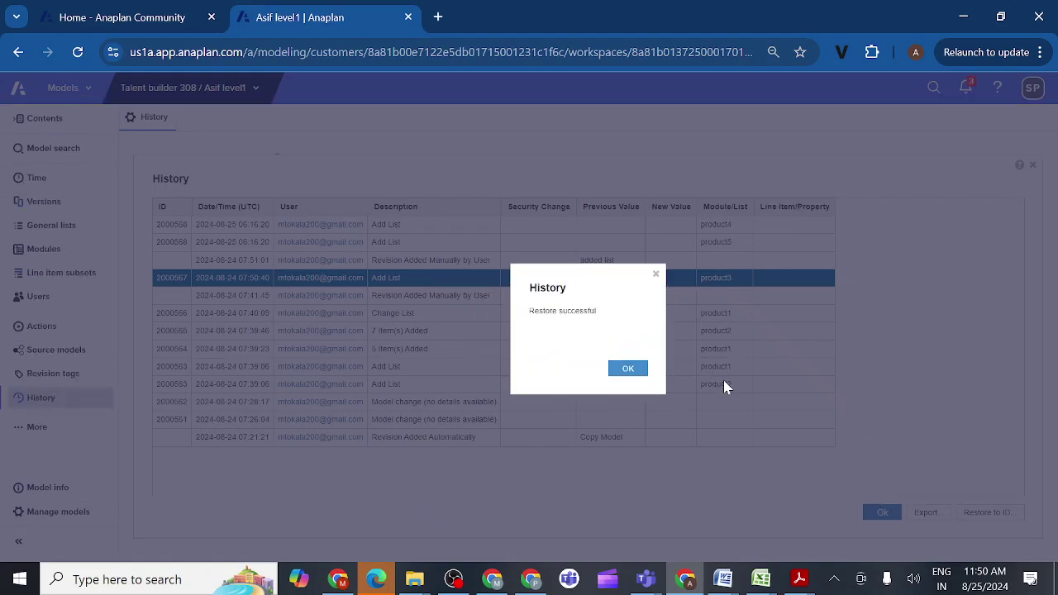
click(628, 370)
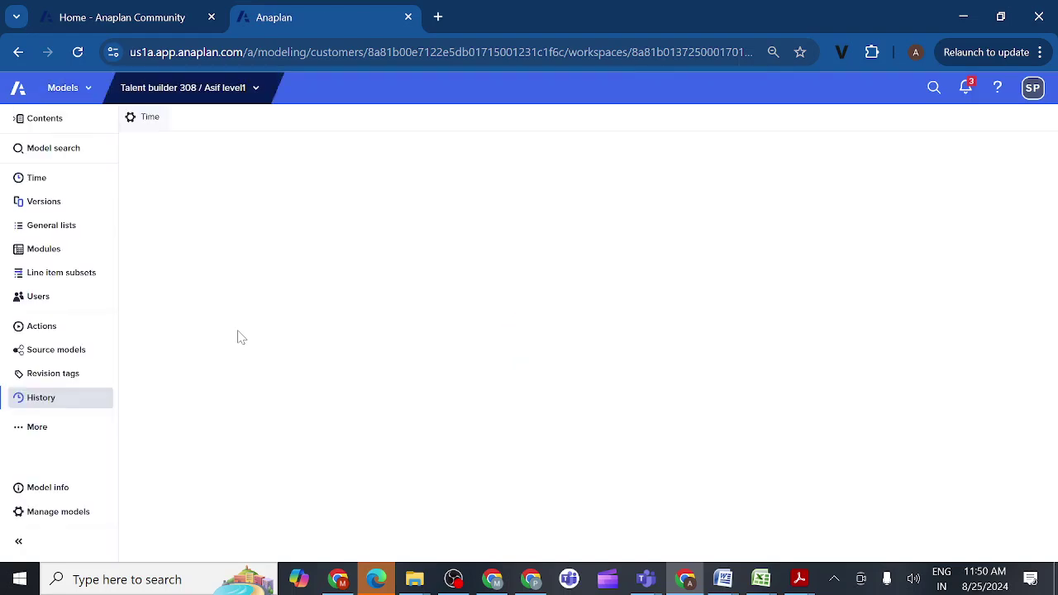
click(64, 231)
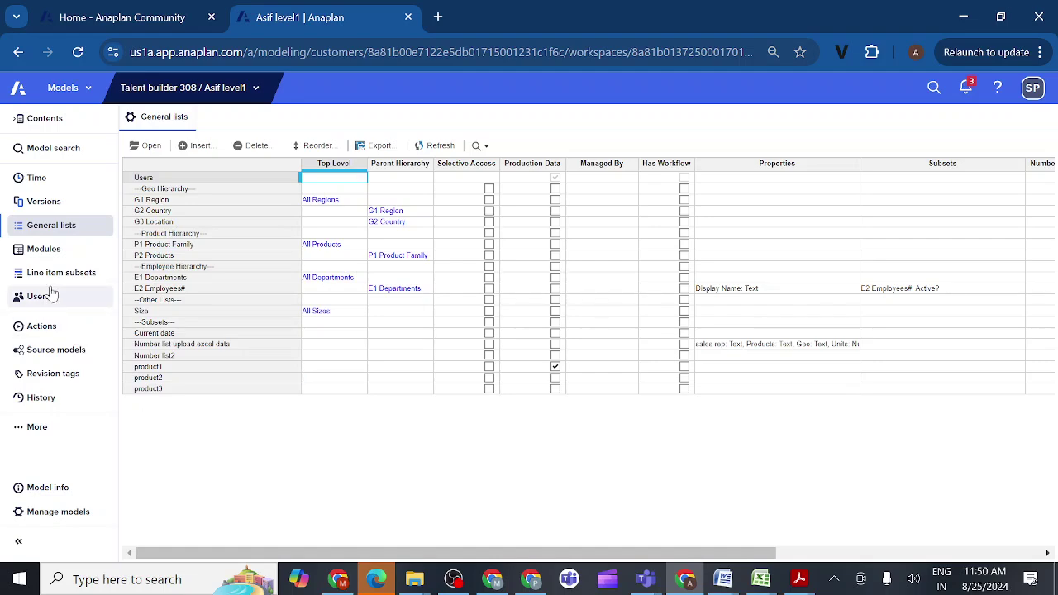
Open the REV01 Price Book module from the model's modules
click(50, 249)
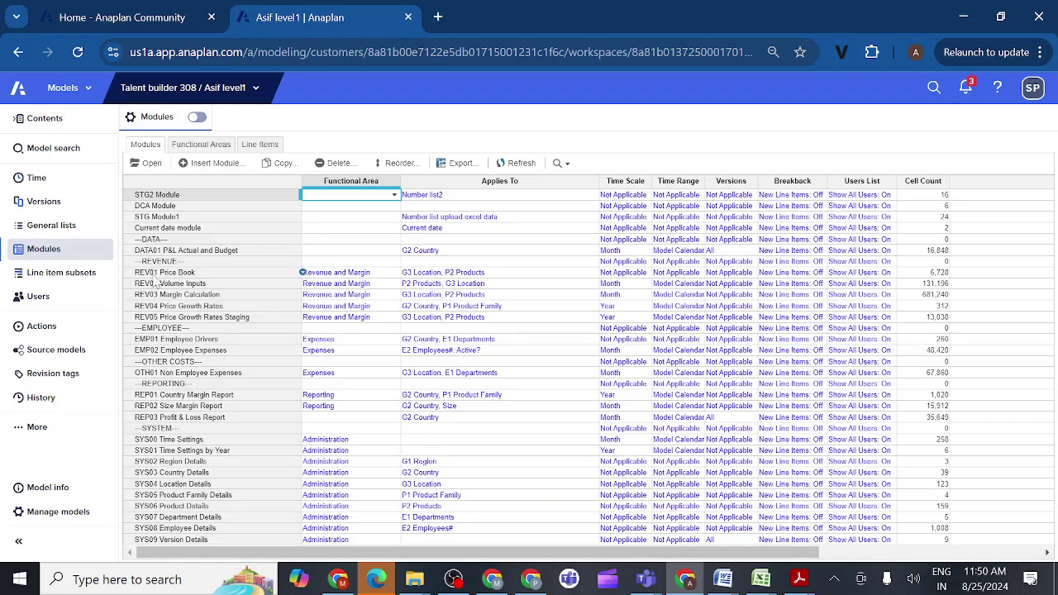
click(153, 276)
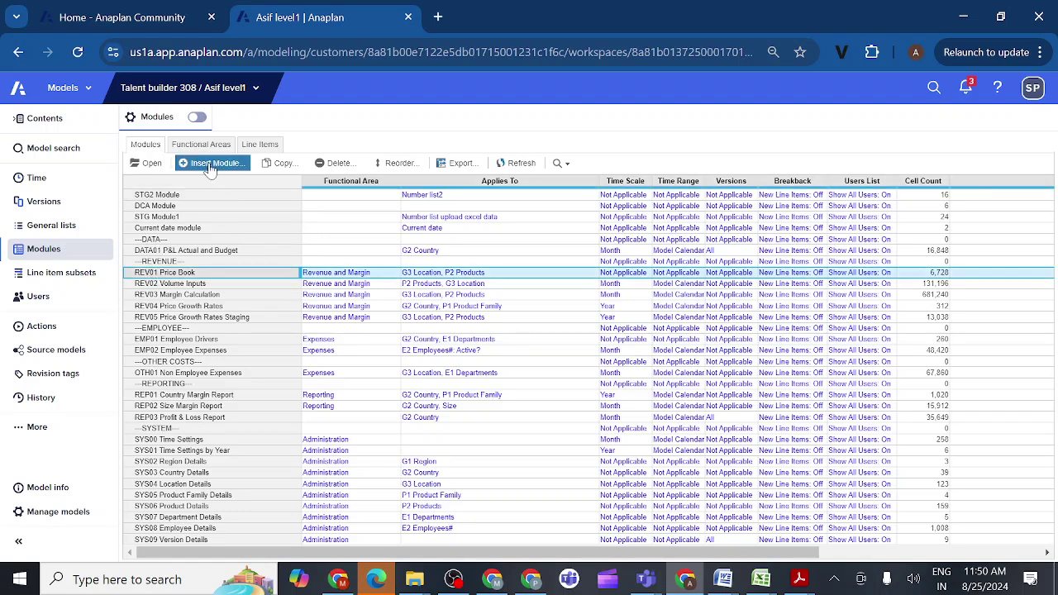
click(140, 165)
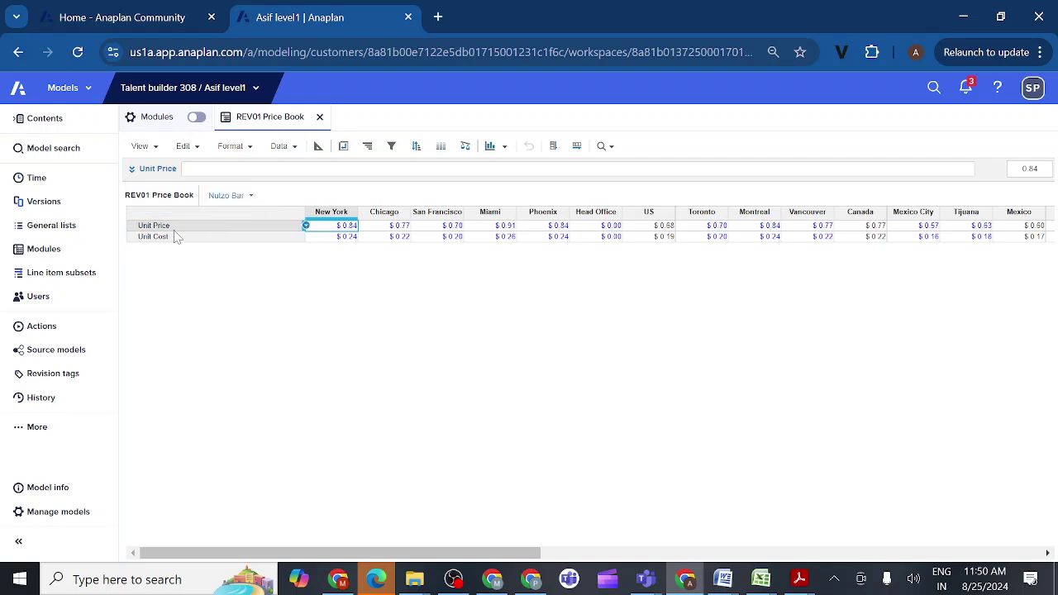
Insert a line item named Filter at the end of the REV01 Price Book blueprint
click(176, 237)
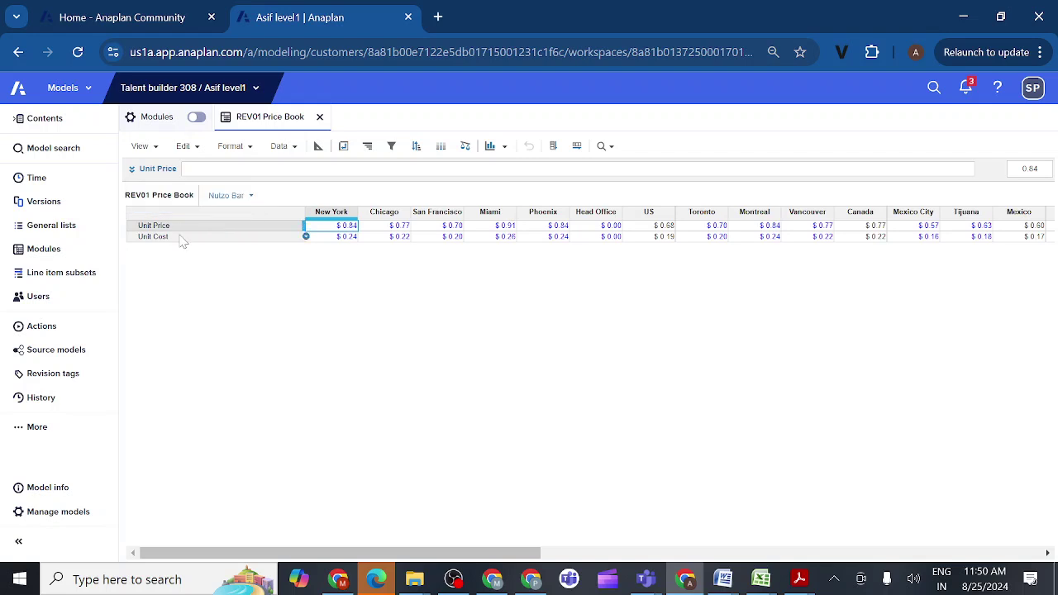
click(318, 147)
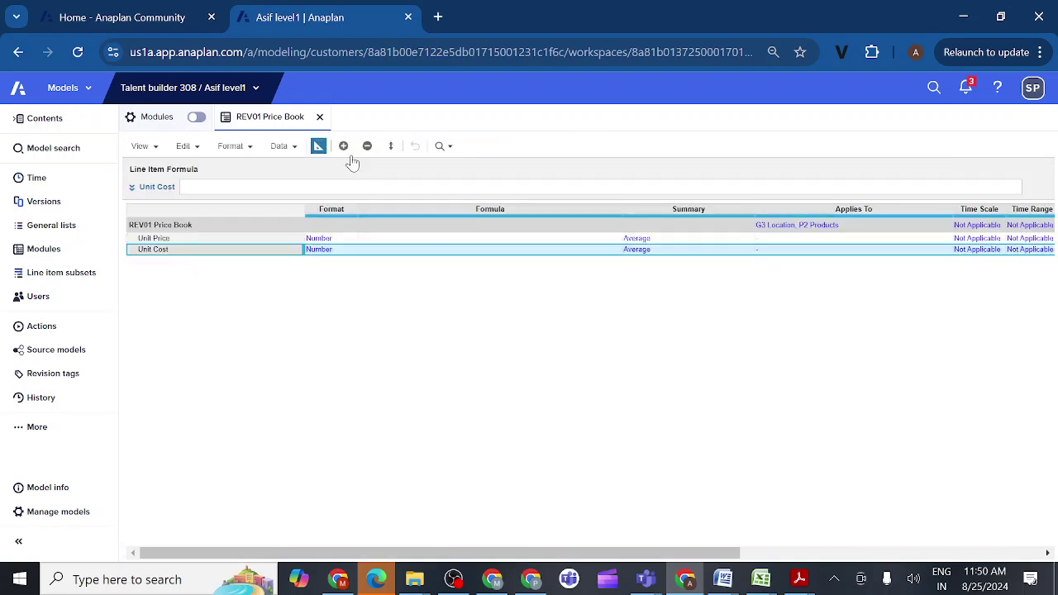
click(343, 147)
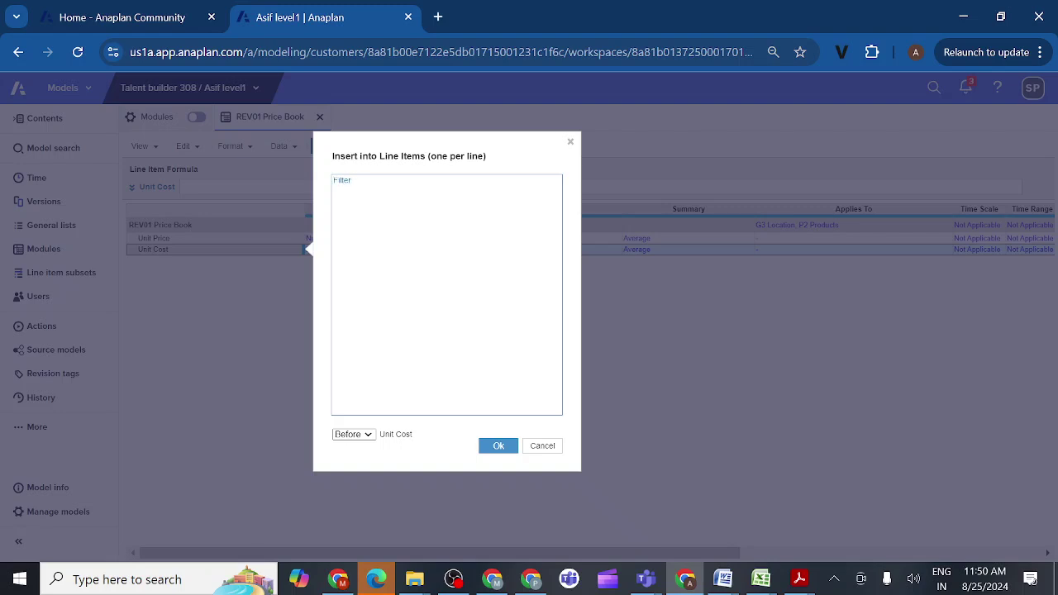
click(364, 434)
click(348, 477)
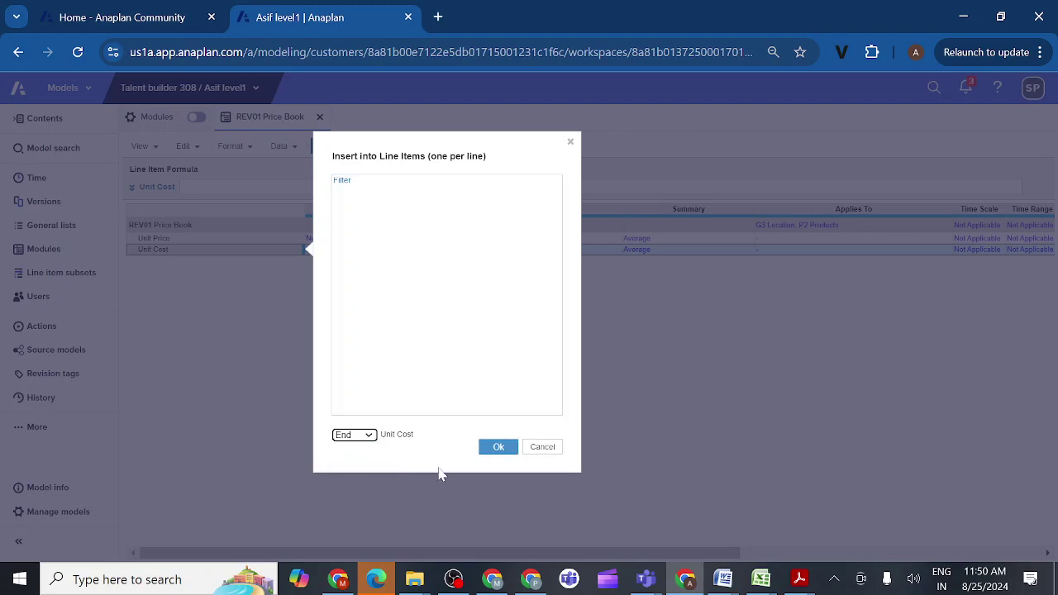
click(494, 449)
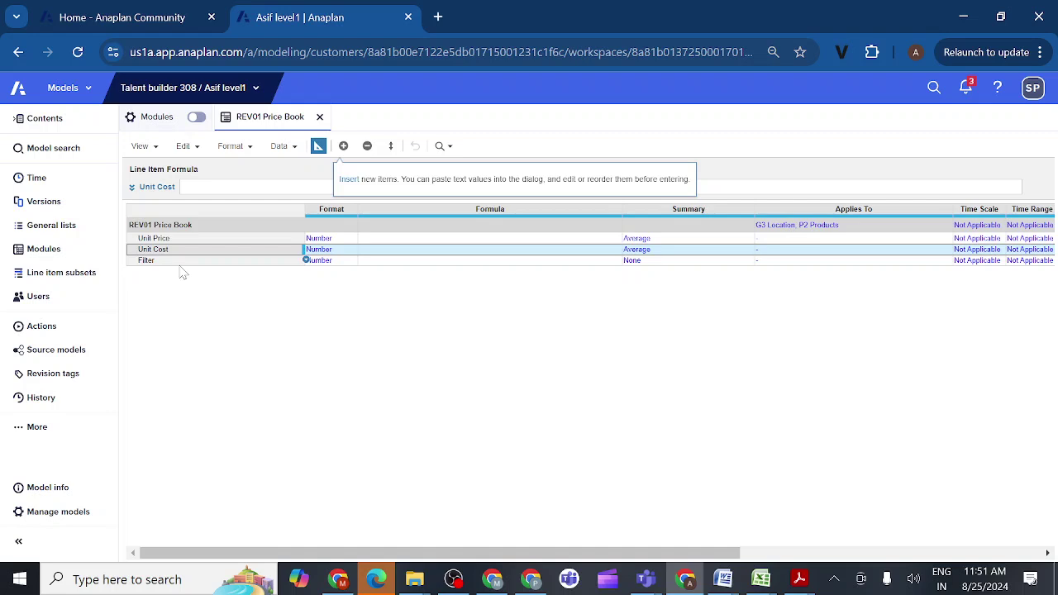
click(182, 266)
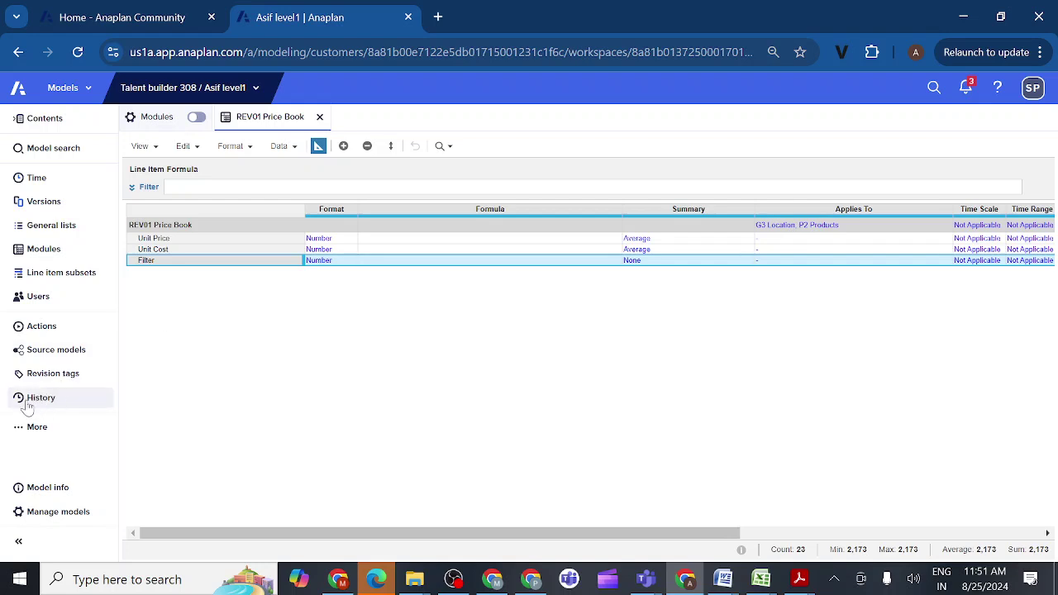
Add a revision tag titled "line item in rev01" with the same text as its description
click(51, 380)
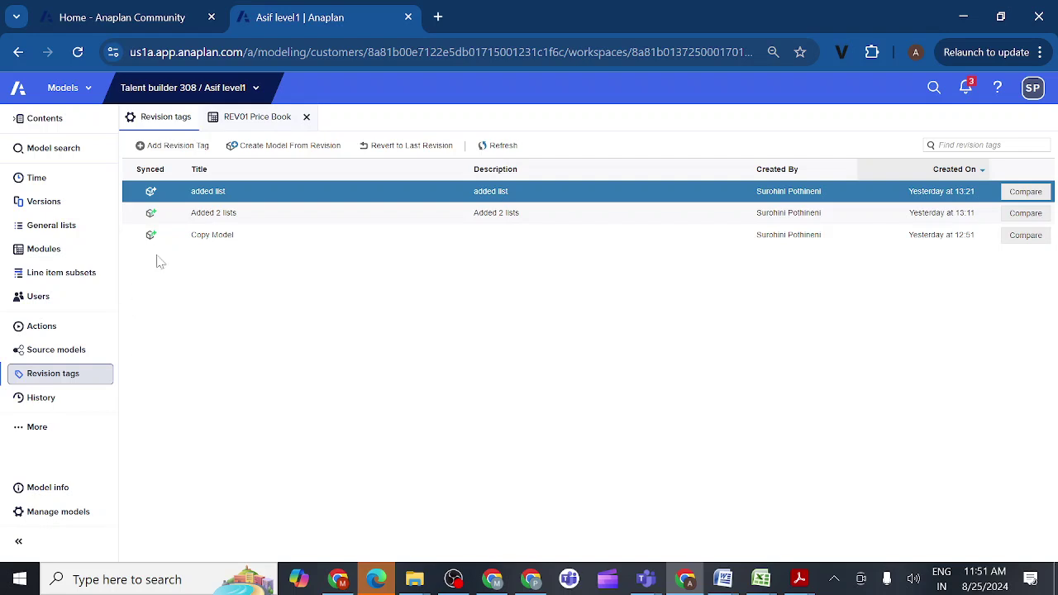
click(142, 152)
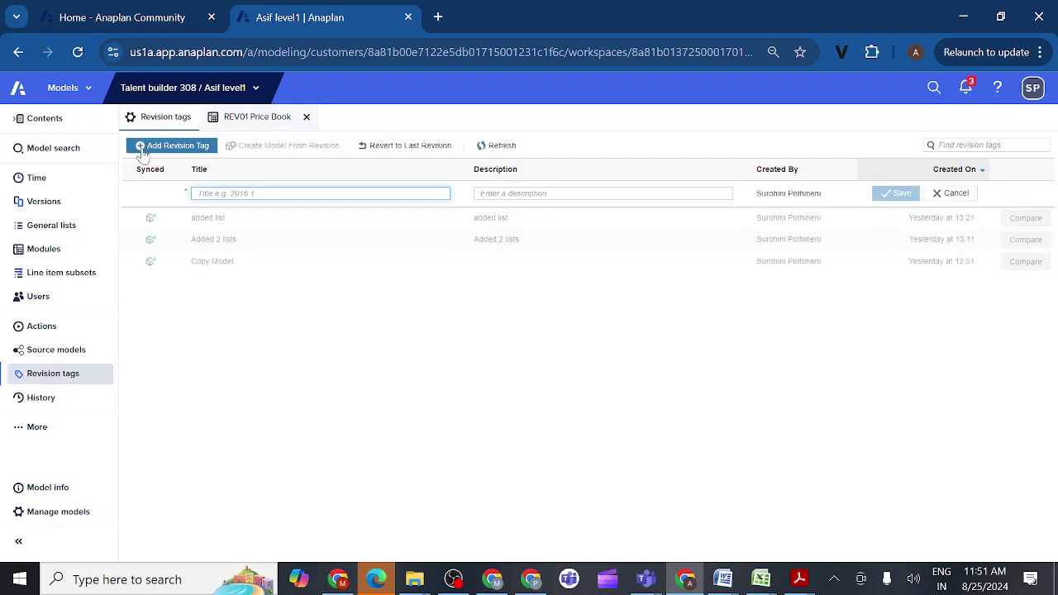
text(t)
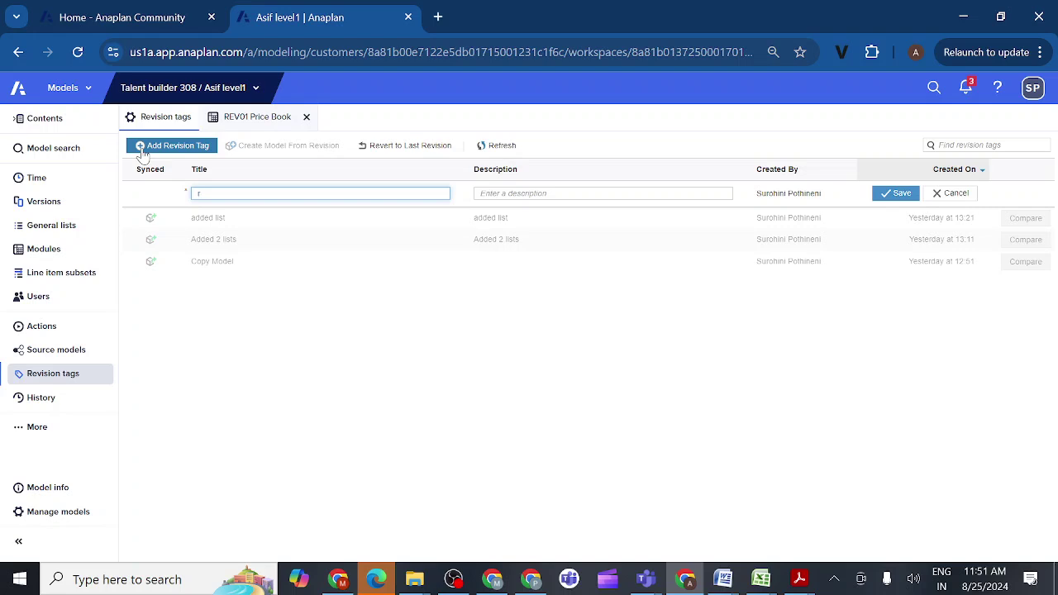
key(BackSpace)
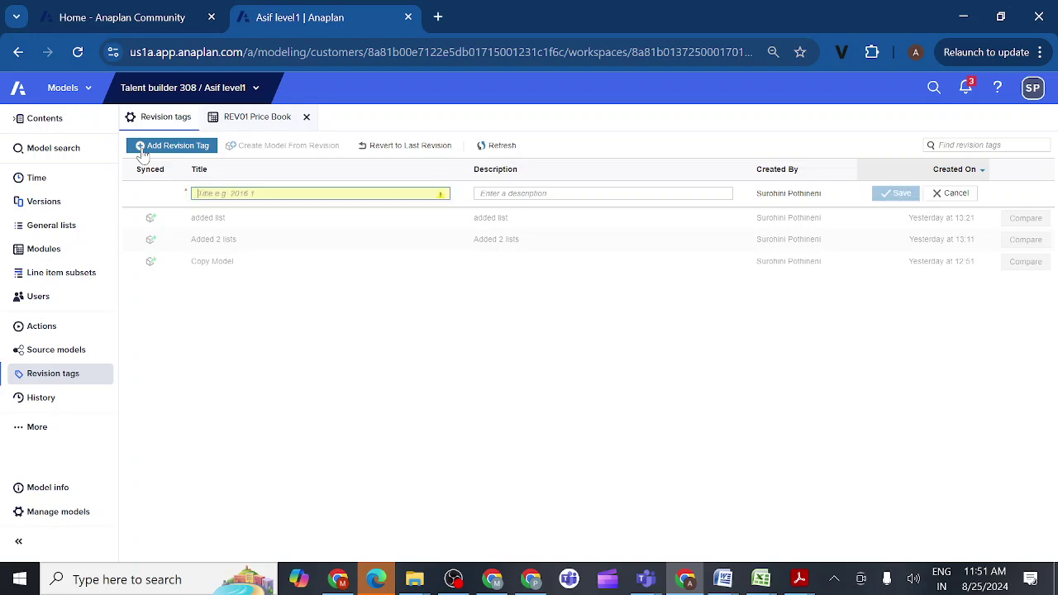
text(I)
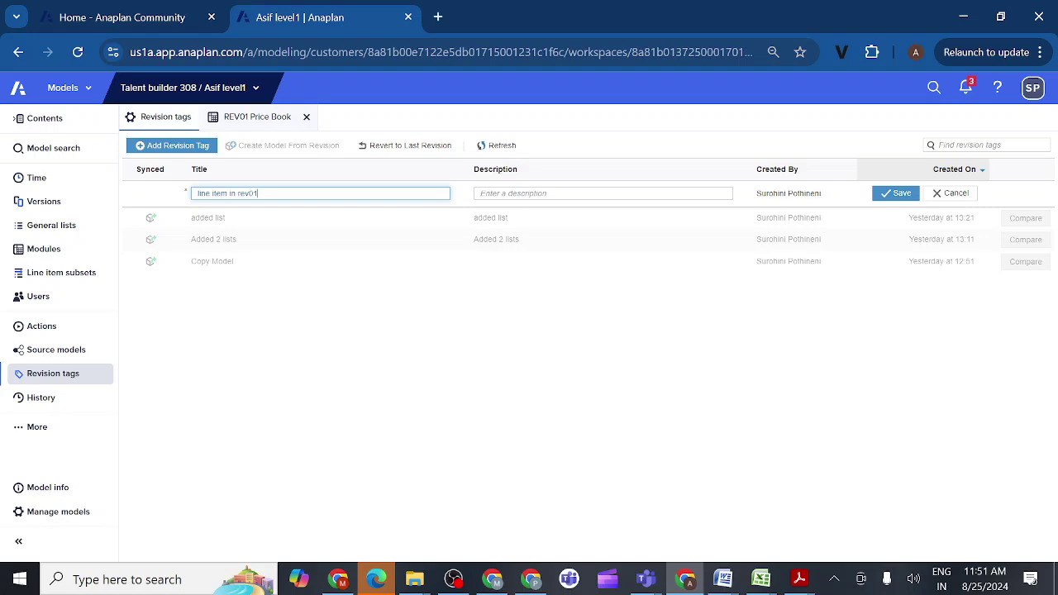
key(ctrl+a)
key(ctrl+c)
click(480, 193)
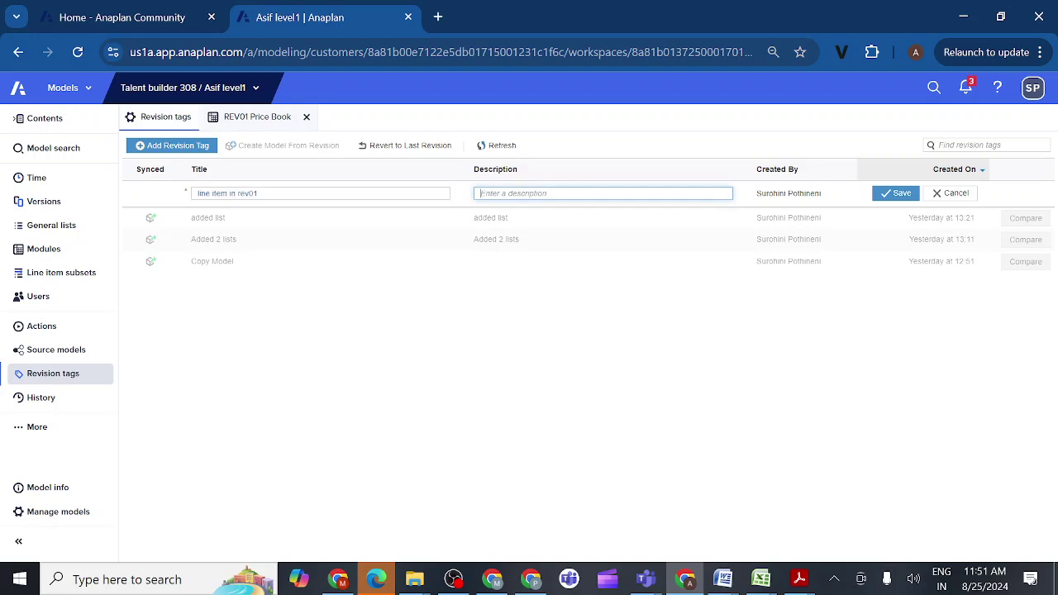
key(ctrl+v)
click(899, 195)
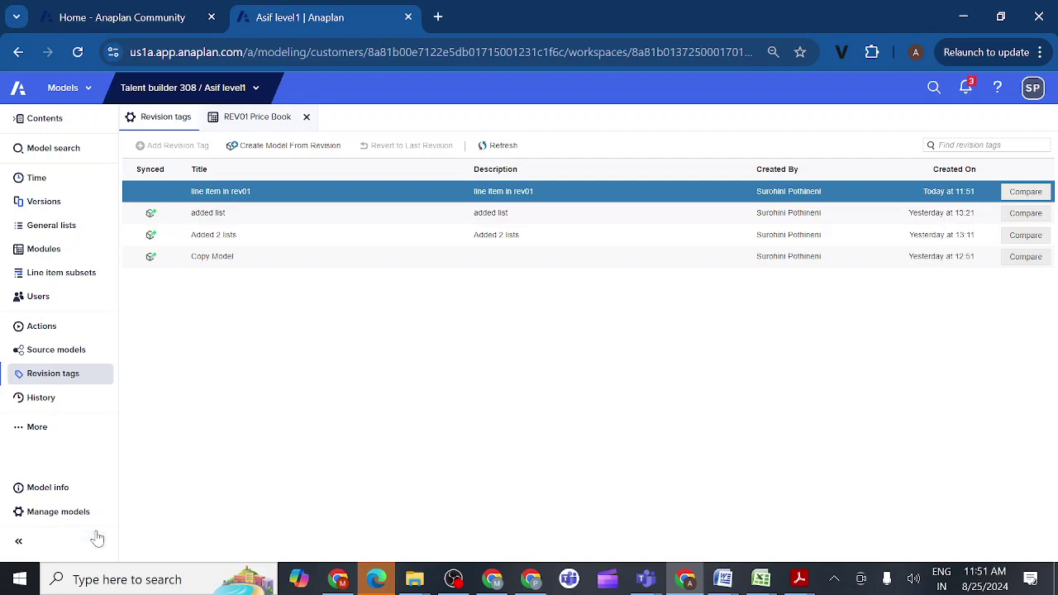
Compare the Prod model with the level1 source model, using the "line item in rev01" revision tag
click(58, 512)
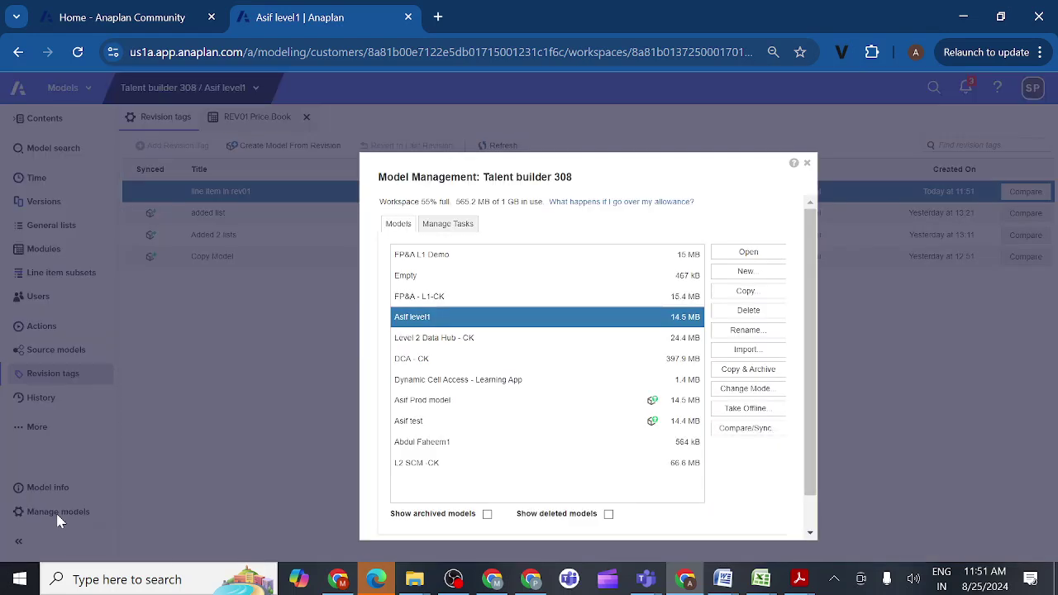
click(453, 407)
ctrl+click(562, 424)
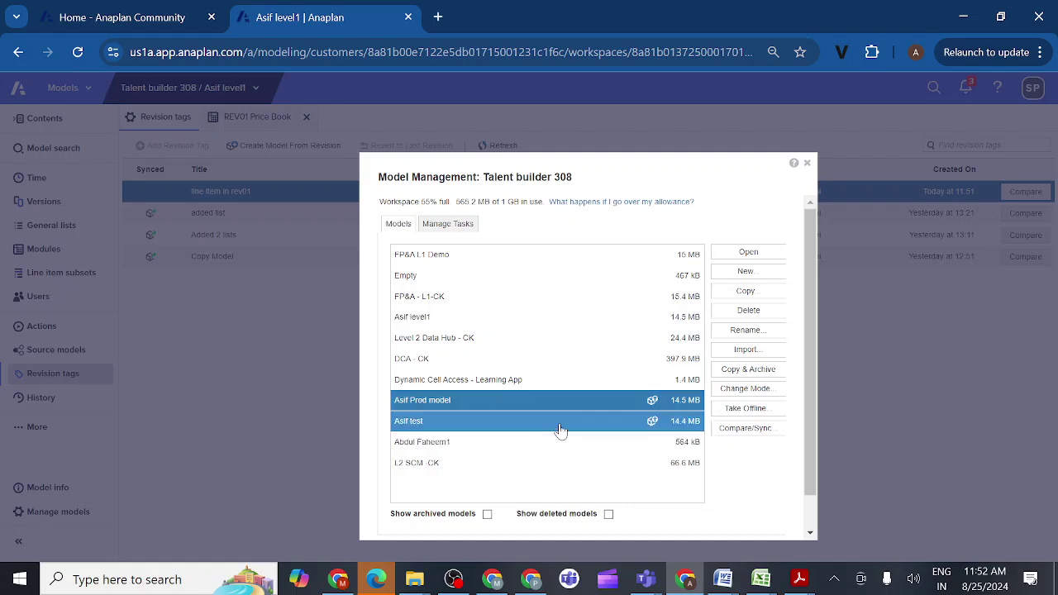
click(745, 428)
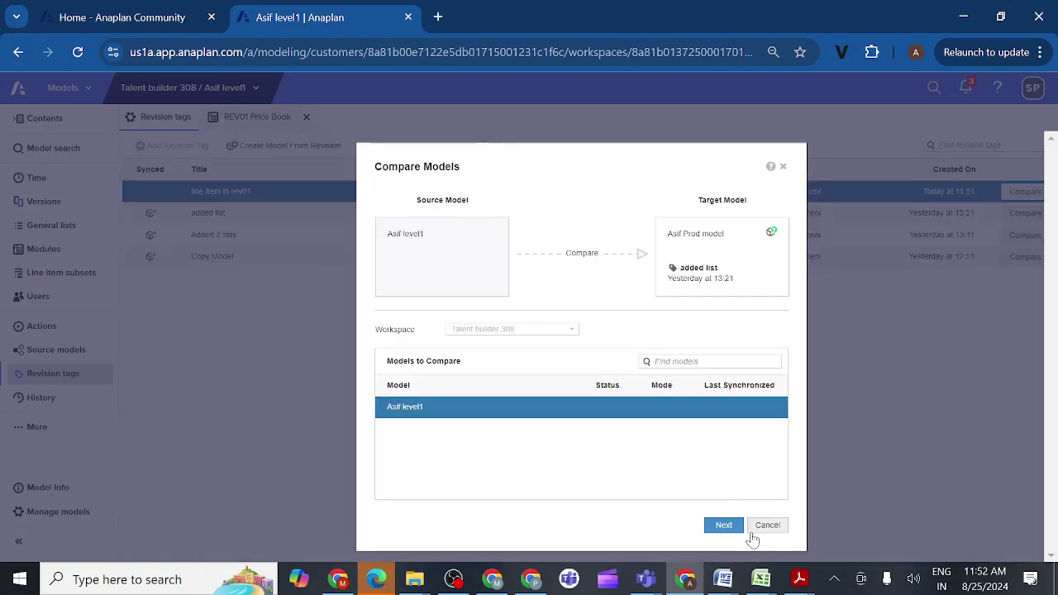
click(723, 525)
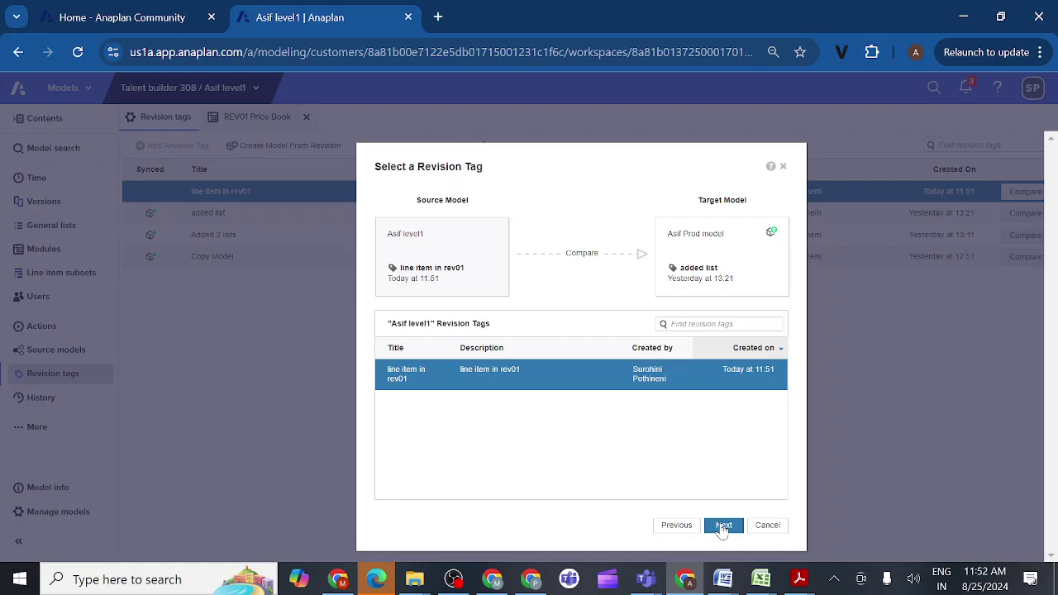
click(723, 526)
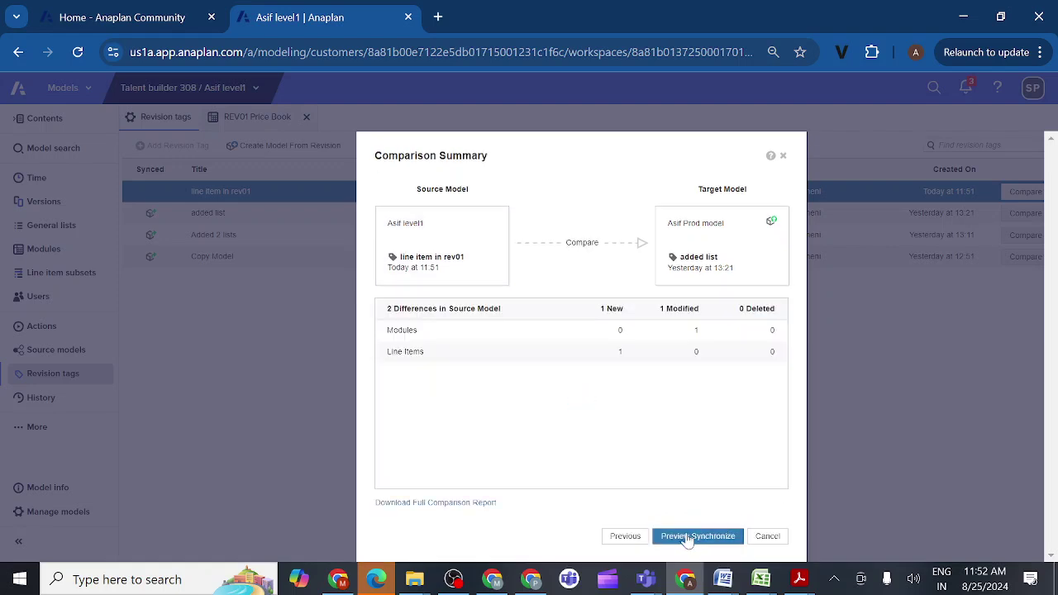
Synchronize the compared changes to the Prod model without taking it offline and close the sync summary
click(684, 537)
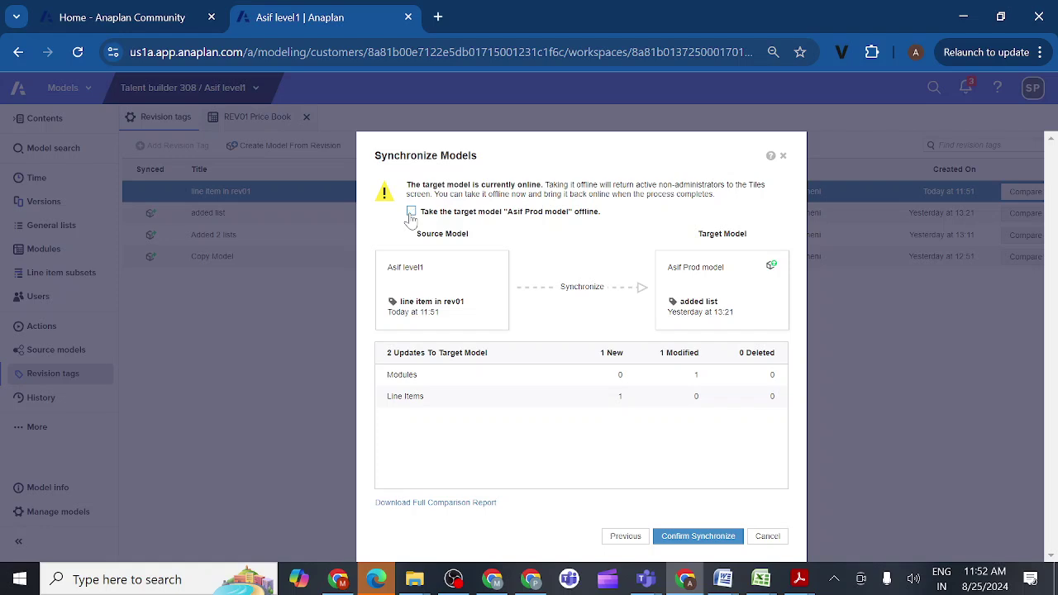
click(692, 537)
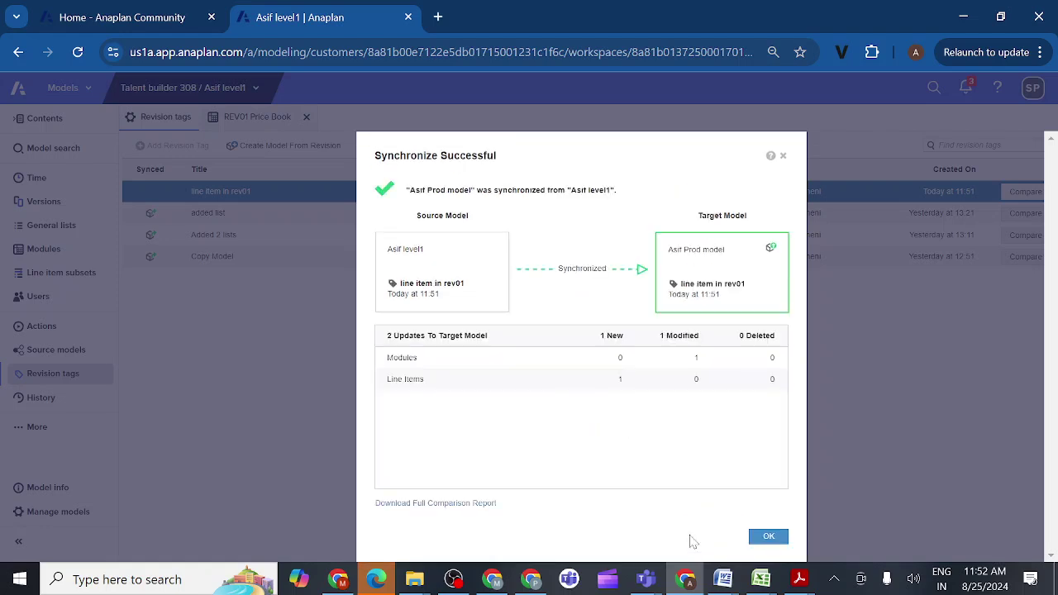
click(767, 539)
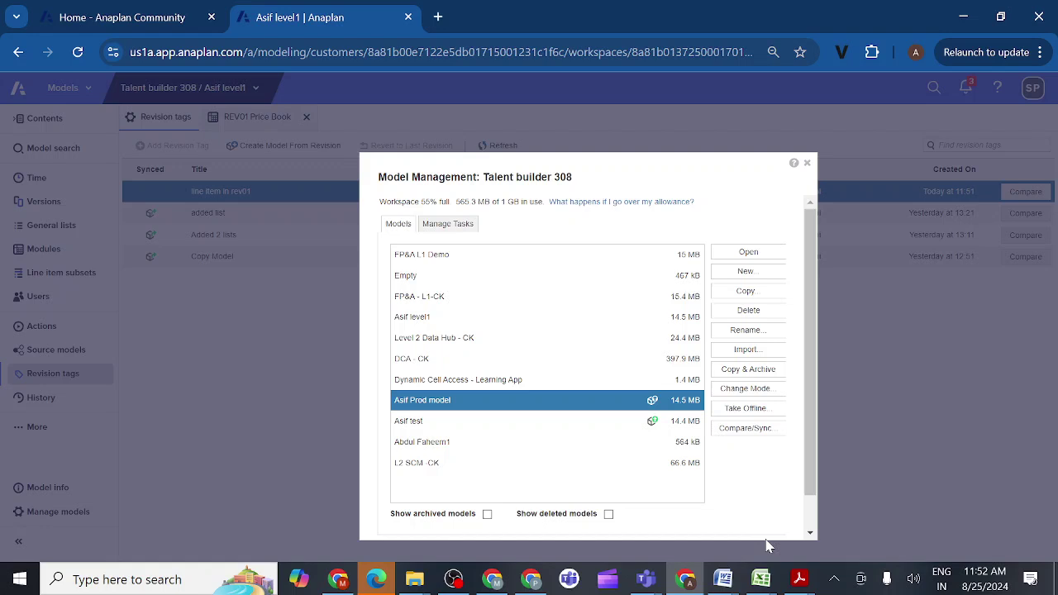
Open the Prod model and check REV01 Price Book for the Filter line item, as well as the general lists
click(748, 252)
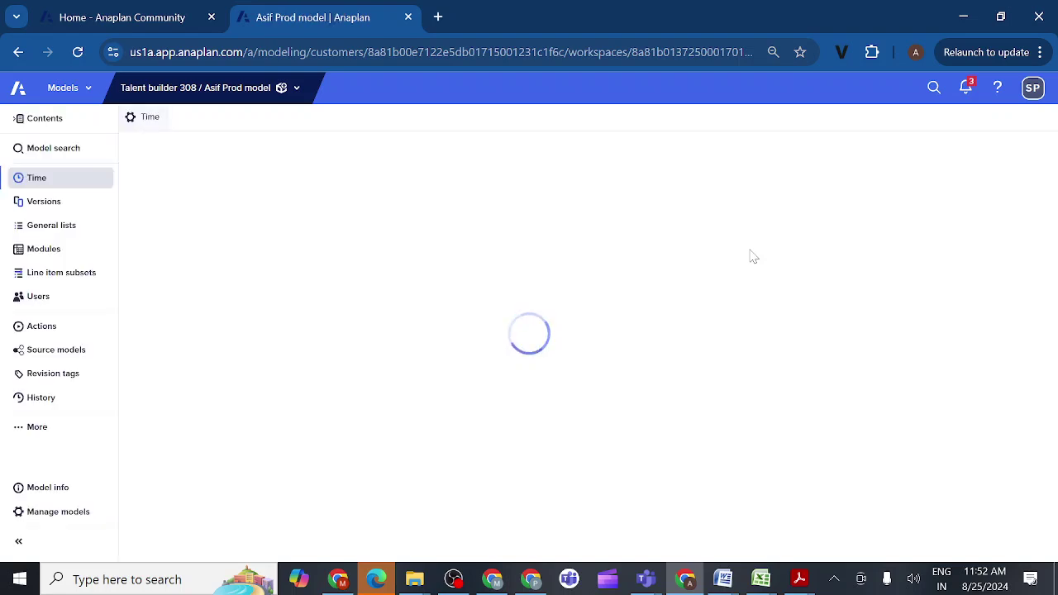
click(47, 253)
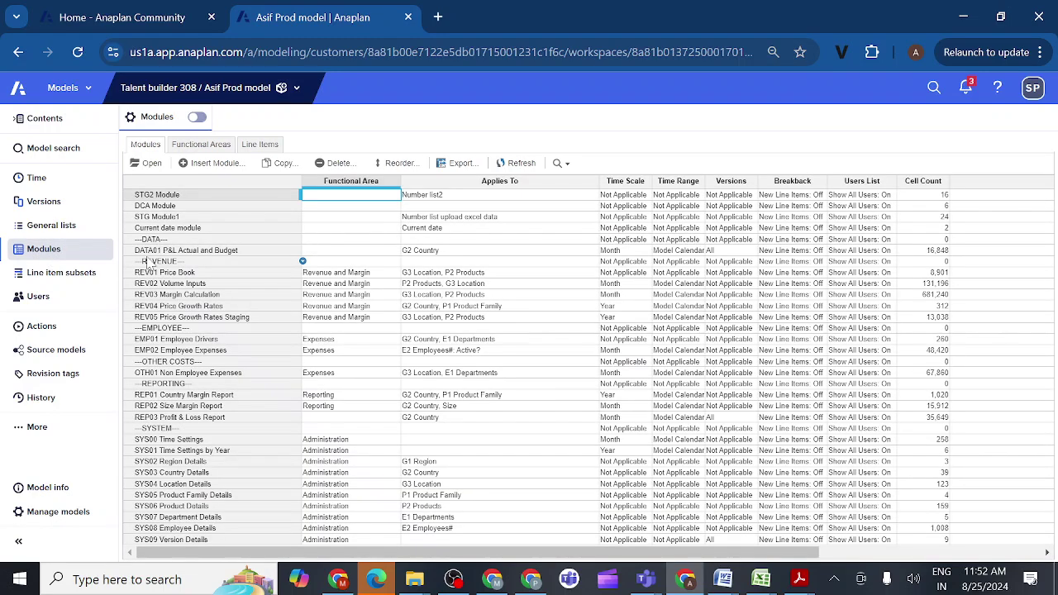
click(152, 274)
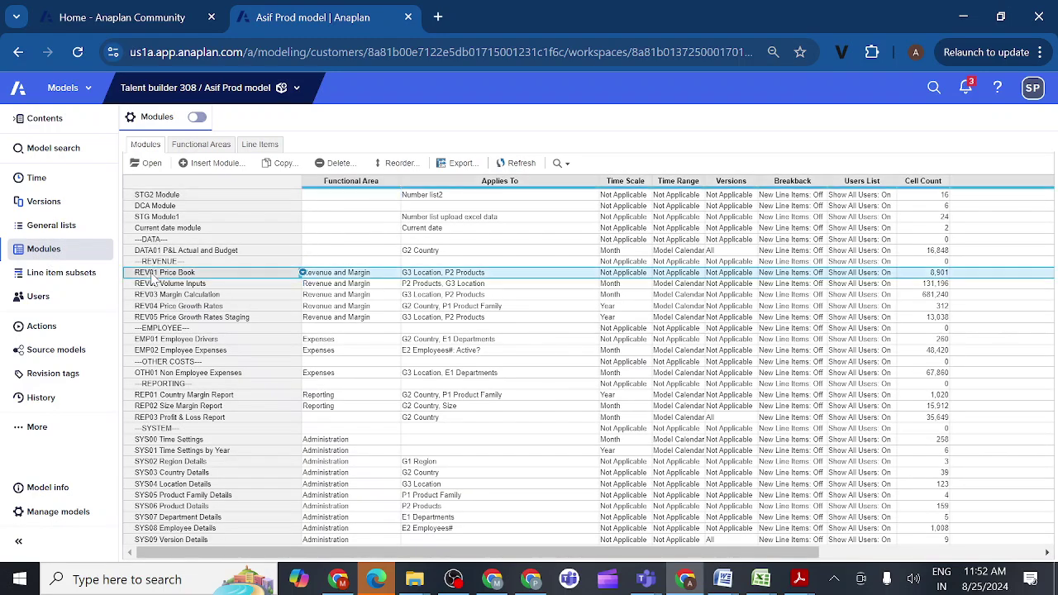
click(152, 167)
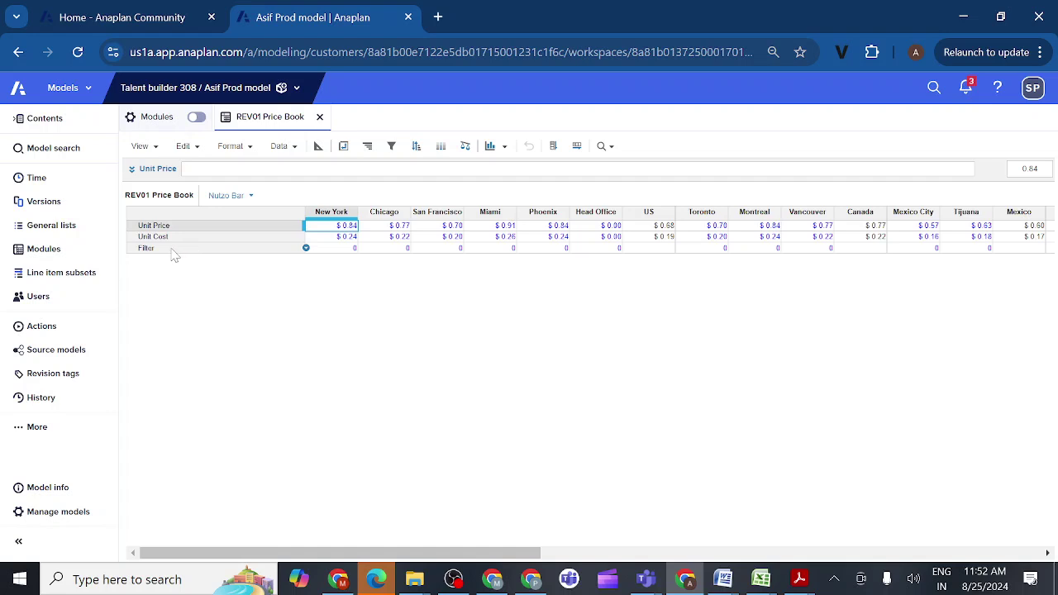
click(172, 250)
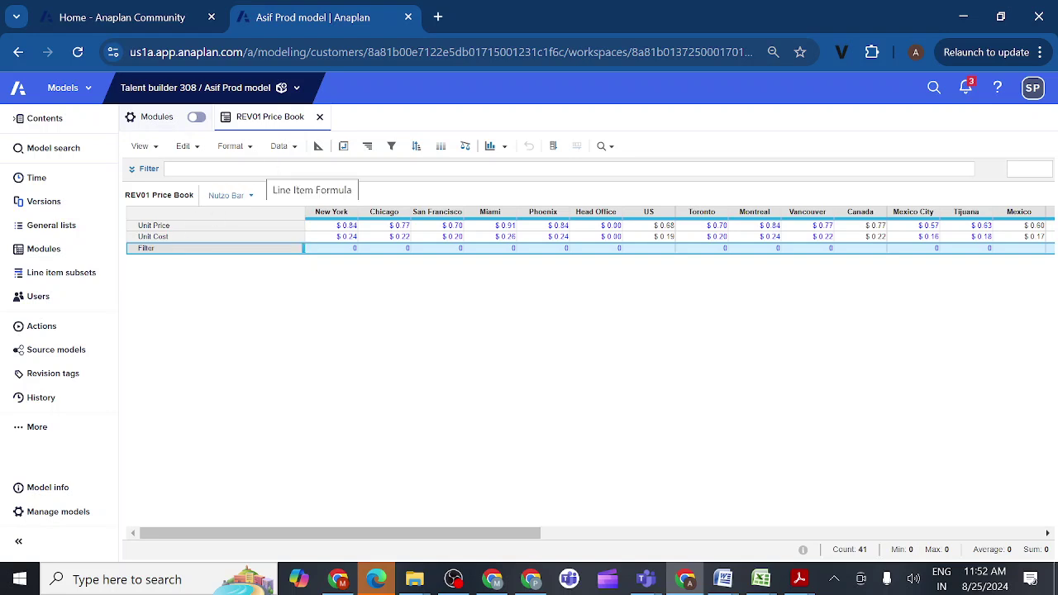
click(71, 228)
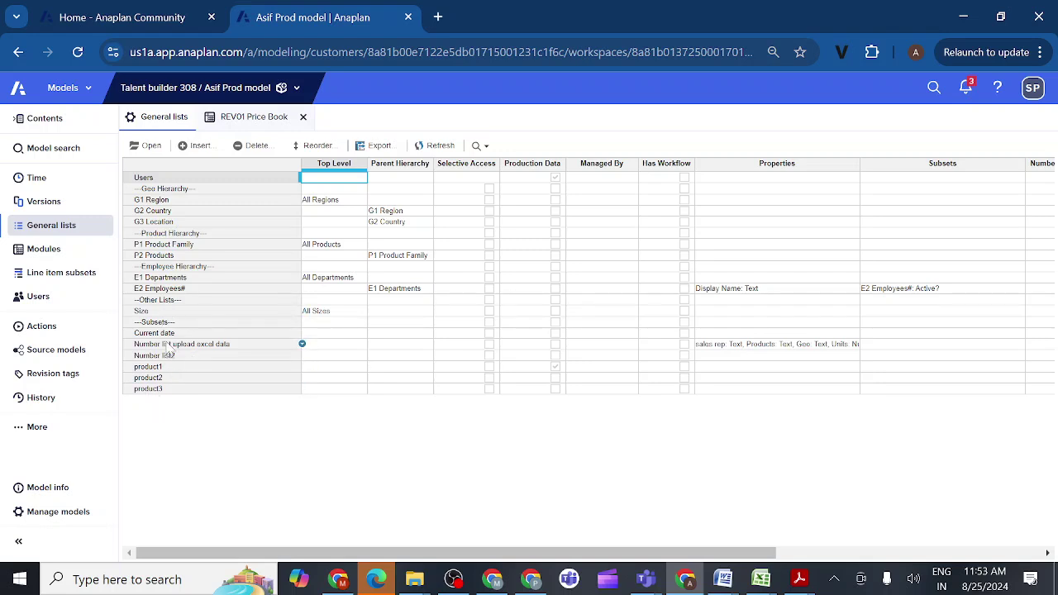
Switch back to the level1 model and show its history for the last 24 hours
click(297, 89)
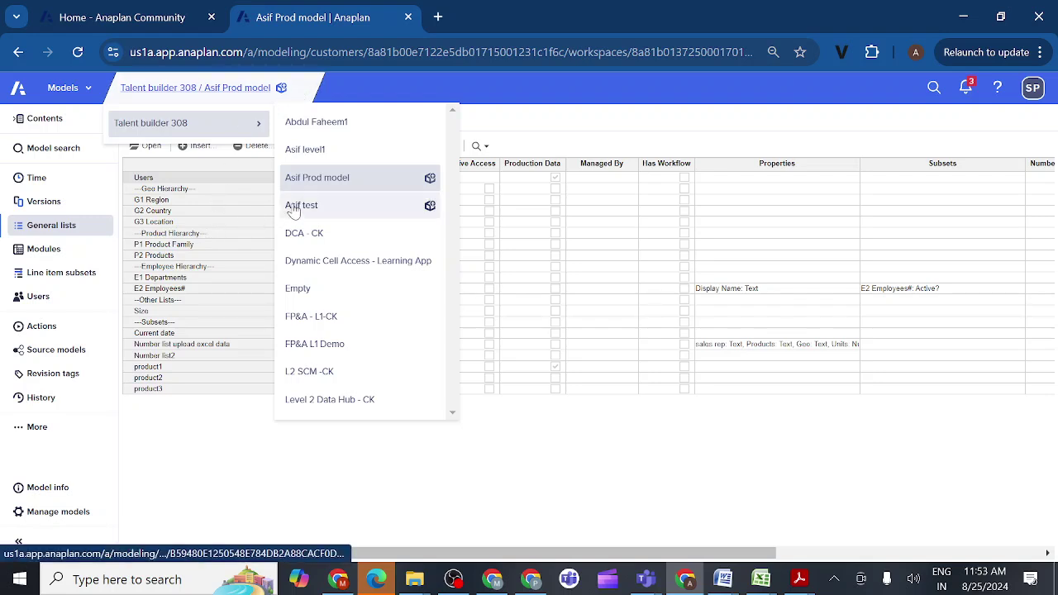
click(308, 152)
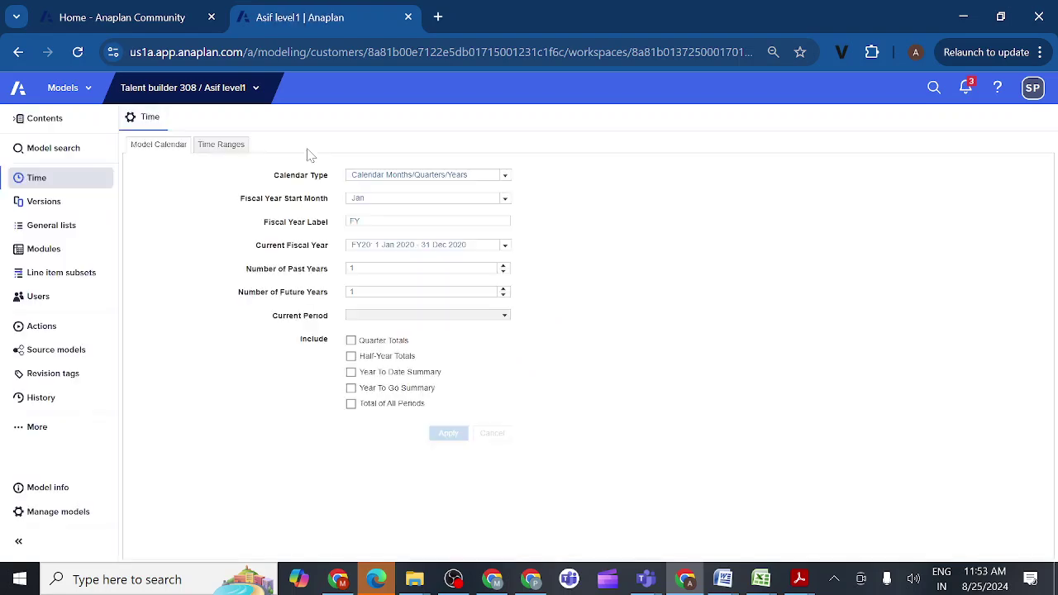
click(54, 257)
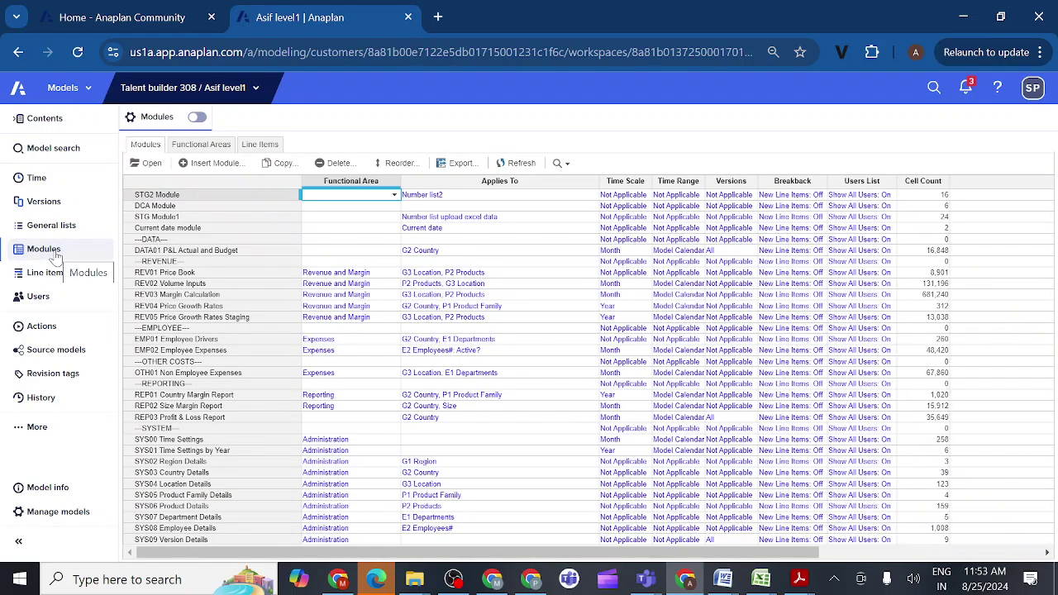
click(41, 400)
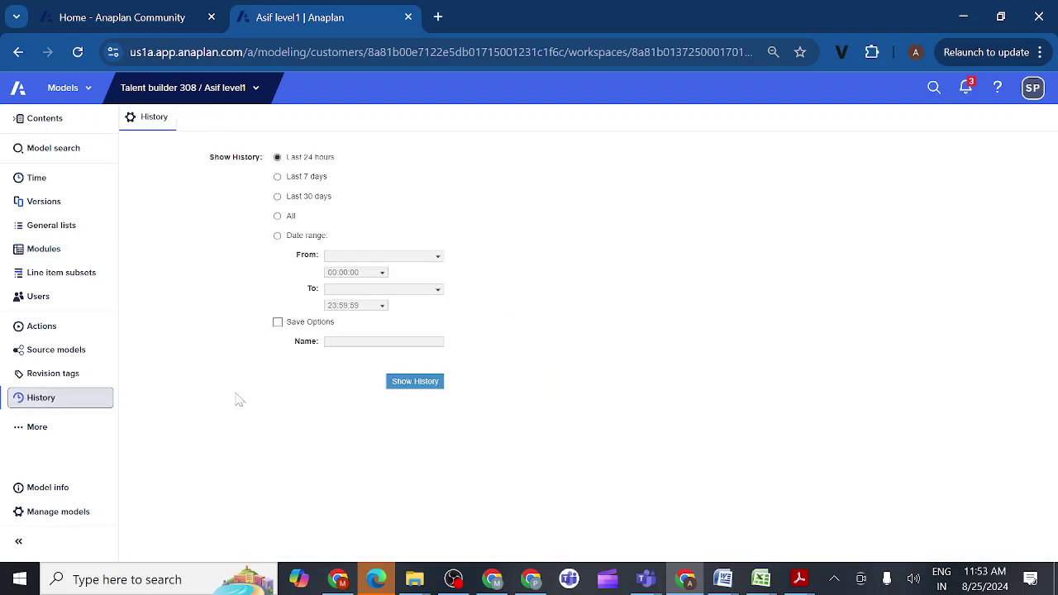
click(411, 385)
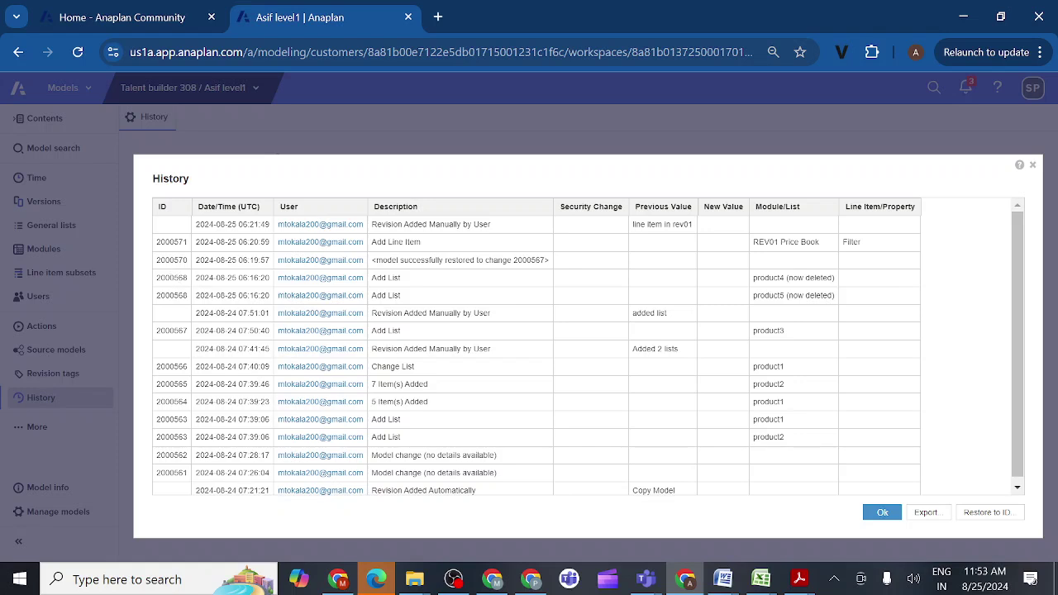
Restore the level1 model to change ID 2000568, leaving revisions created after the restore point linked
click(171, 278)
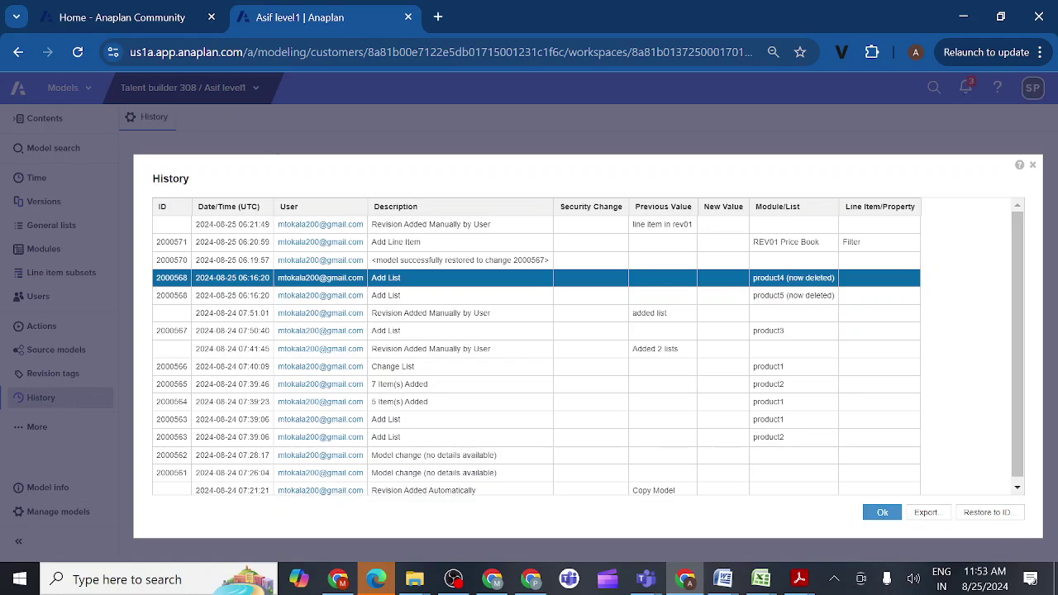
click(984, 513)
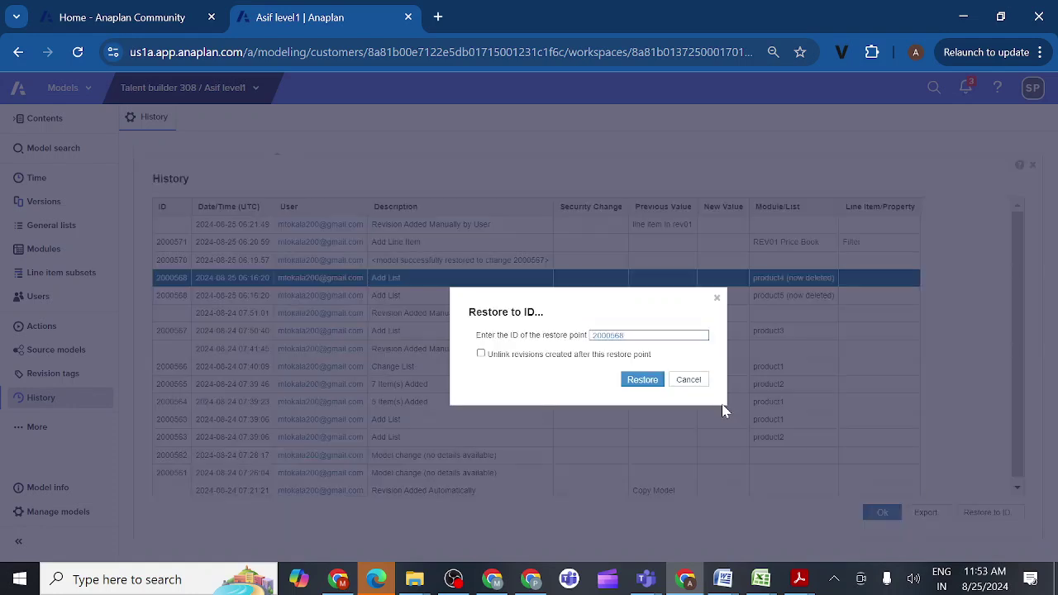
click(641, 381)
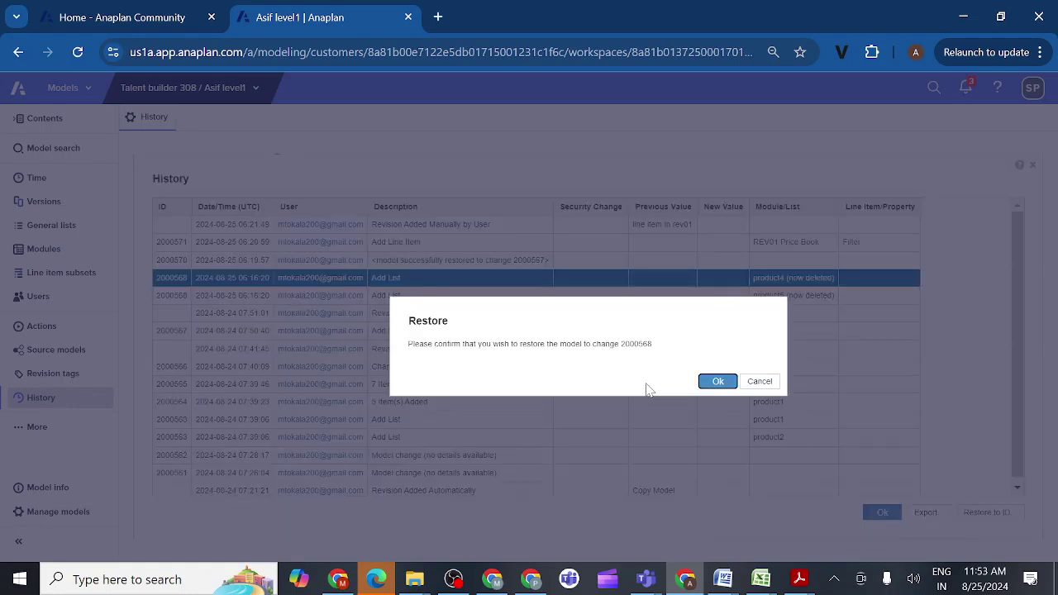
click(716, 383)
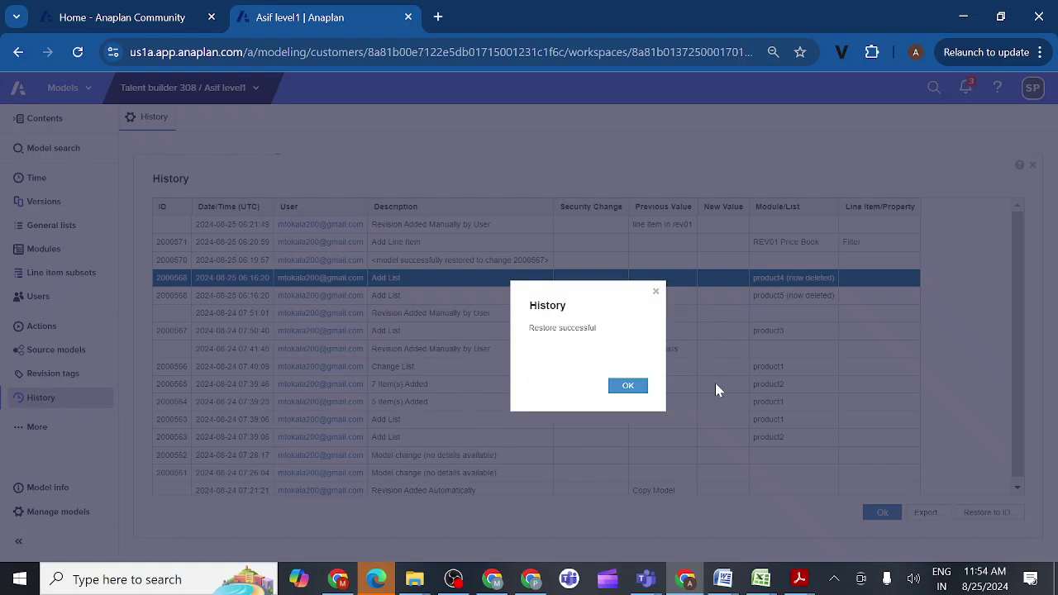
click(628, 387)
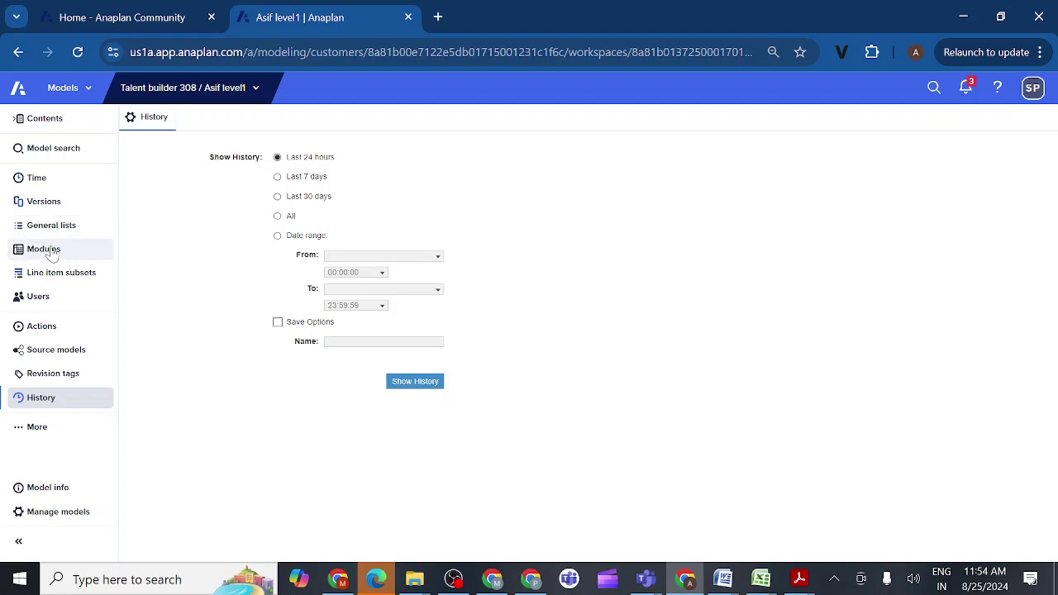
Check the level1 model's general lists for product4 and product5
click(74, 232)
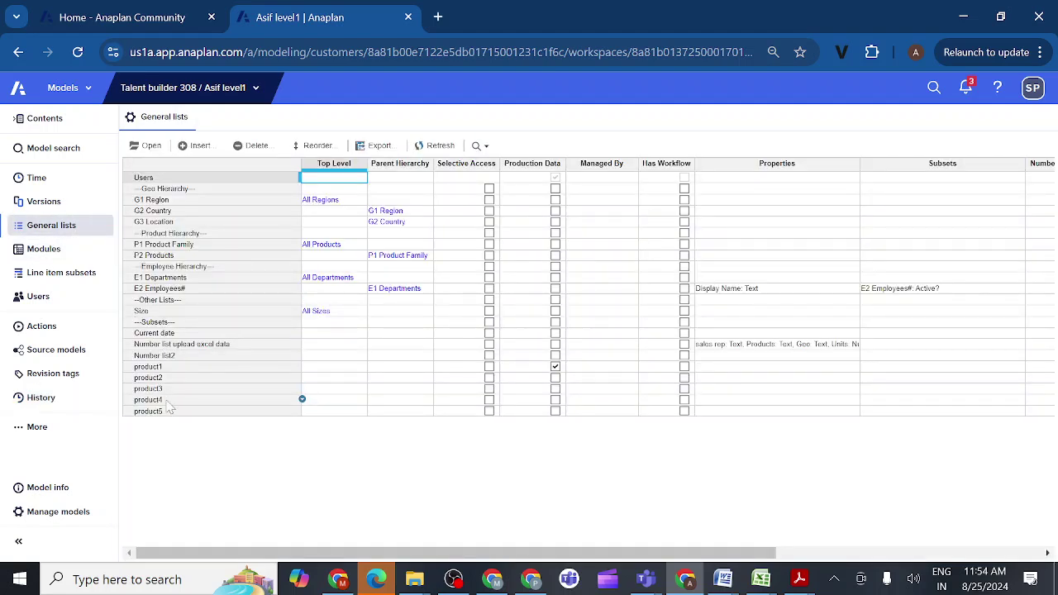
click(165, 401)
click(163, 412)
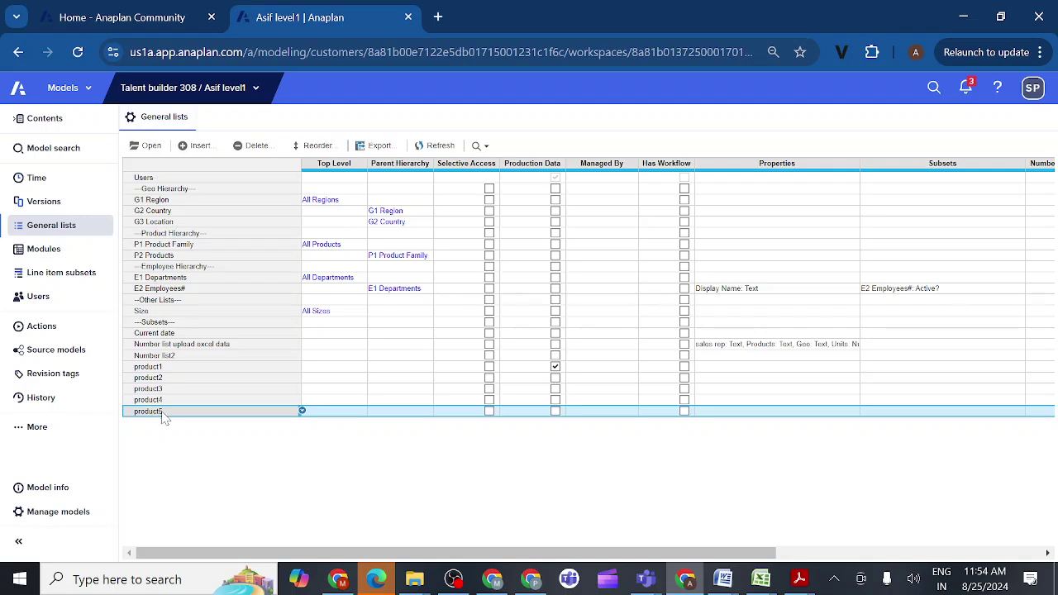
Open the REV01 Price Book module in blueprint view to show its line items
click(59, 252)
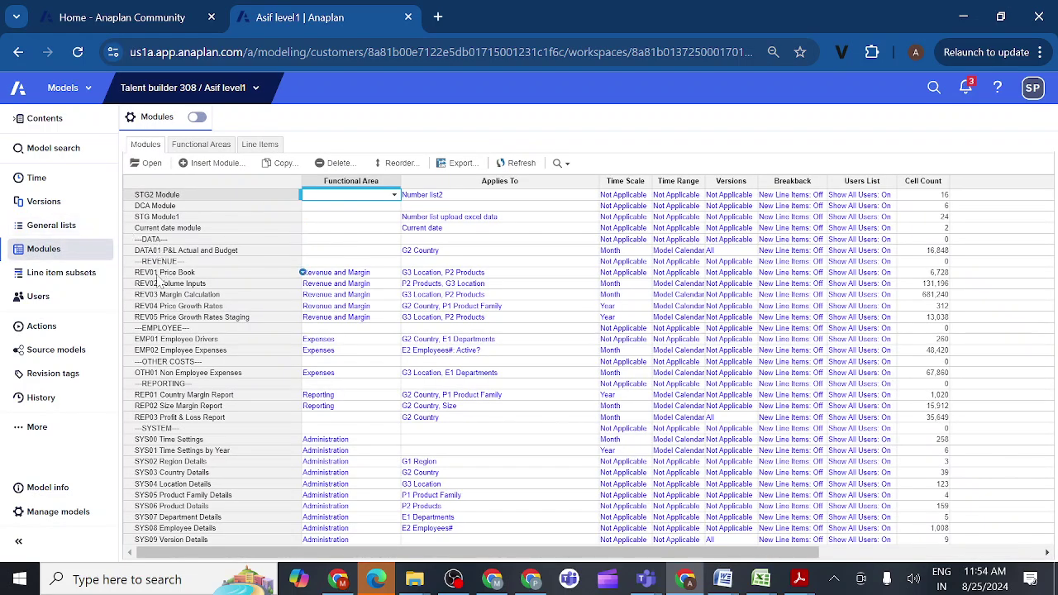
click(157, 275)
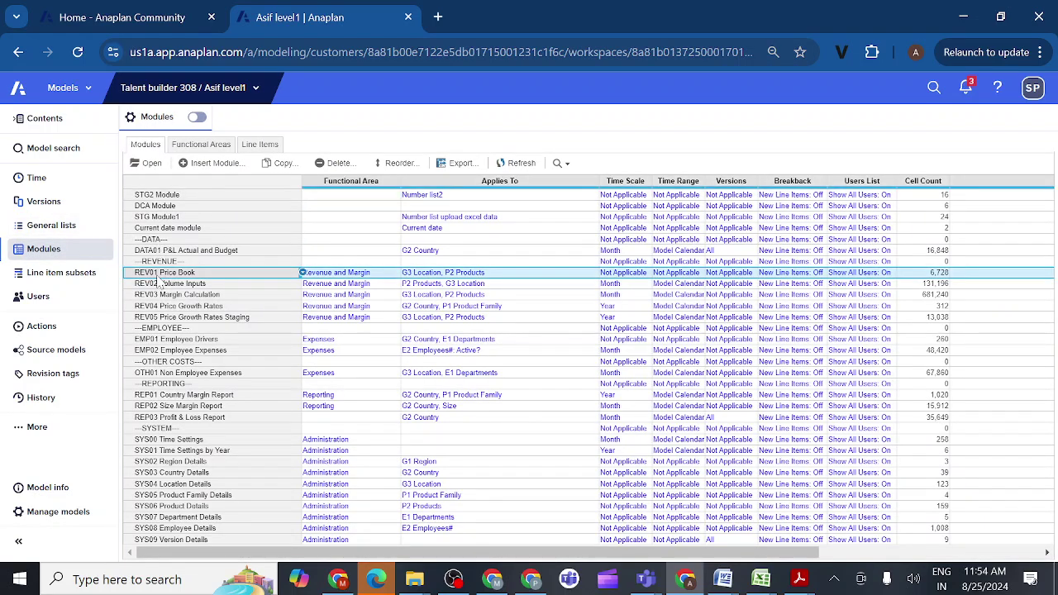
click(151, 164)
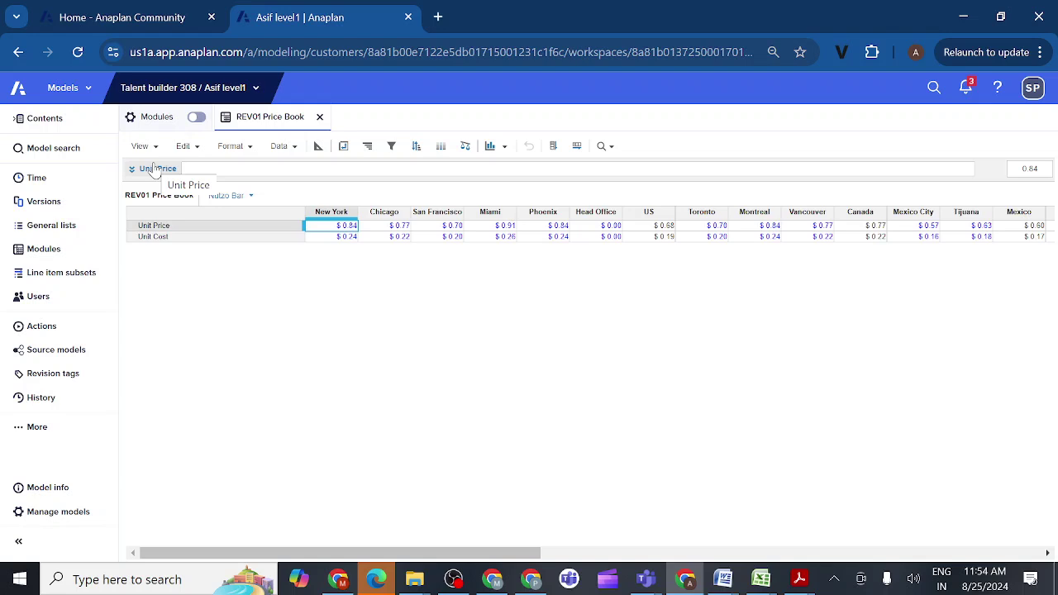
click(318, 146)
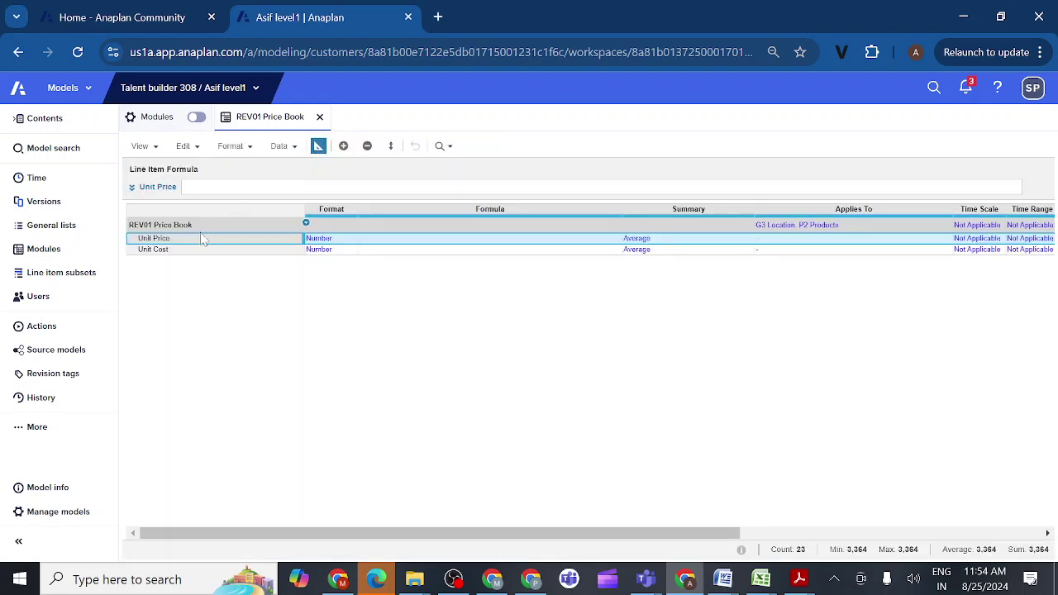
Insert a new line item named Filter at the end of REV01 Price Book's line items
click(207, 251)
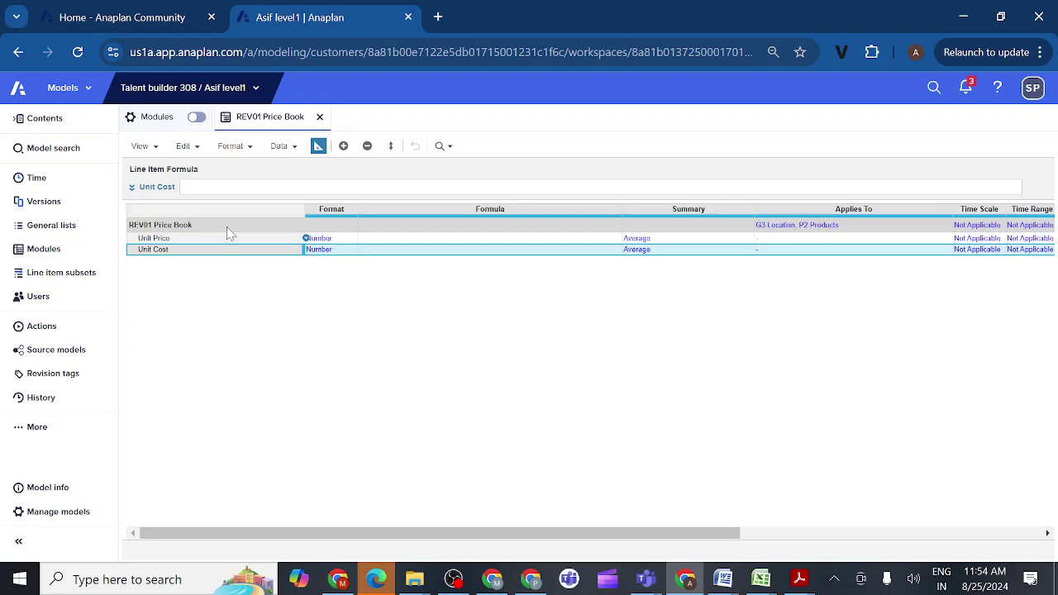
click(343, 146)
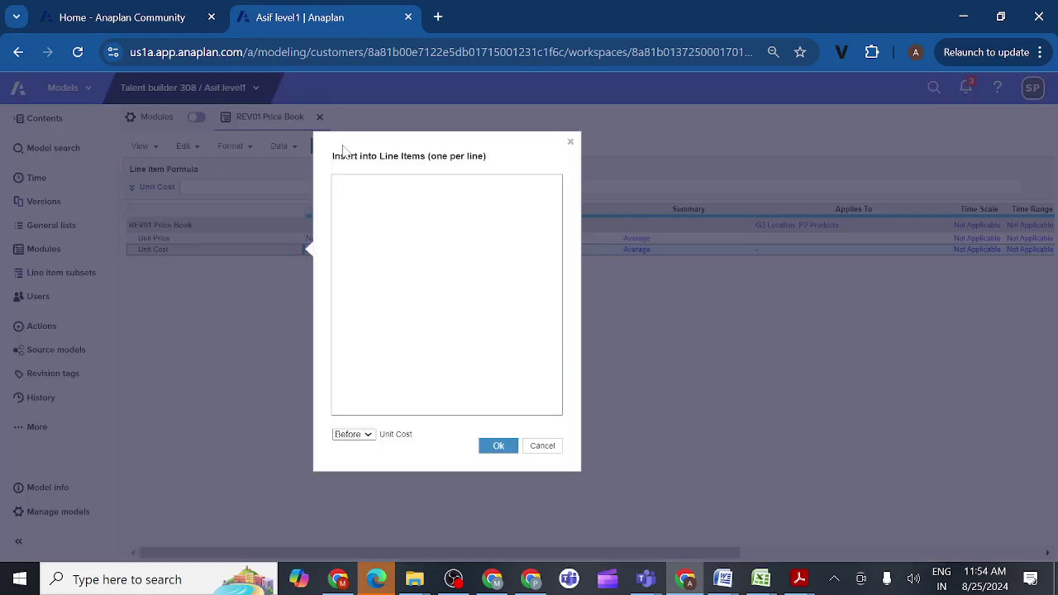
text(Hilter)
click(370, 440)
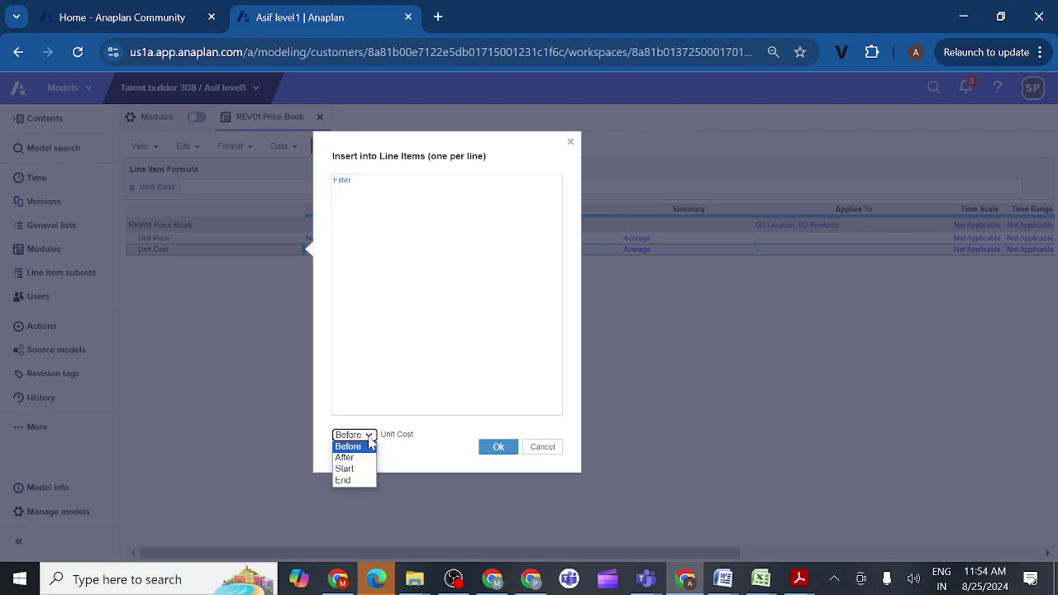
click(343, 480)
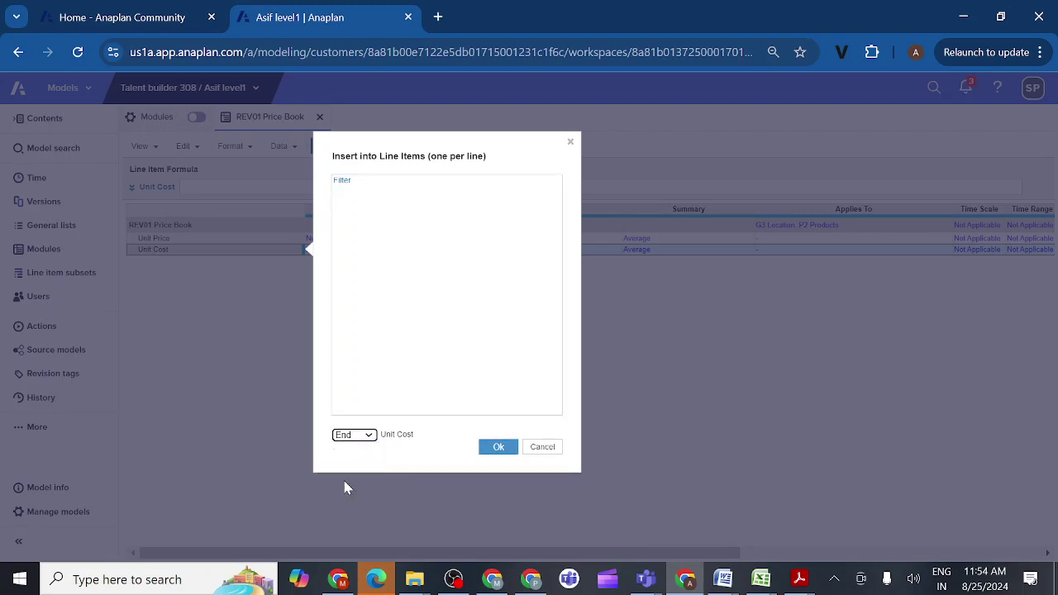
click(494, 448)
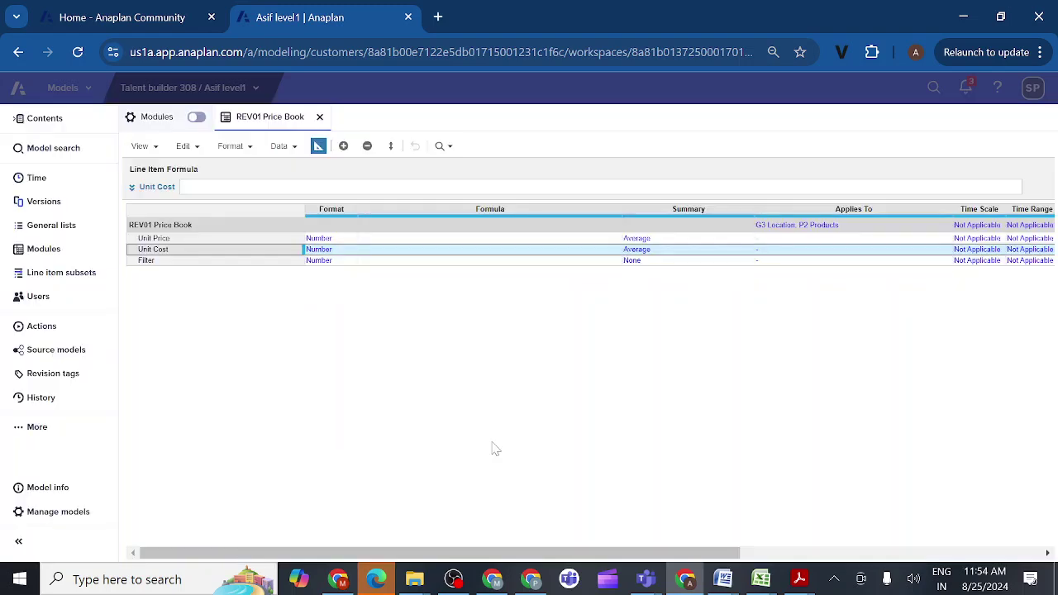
click(155, 263)
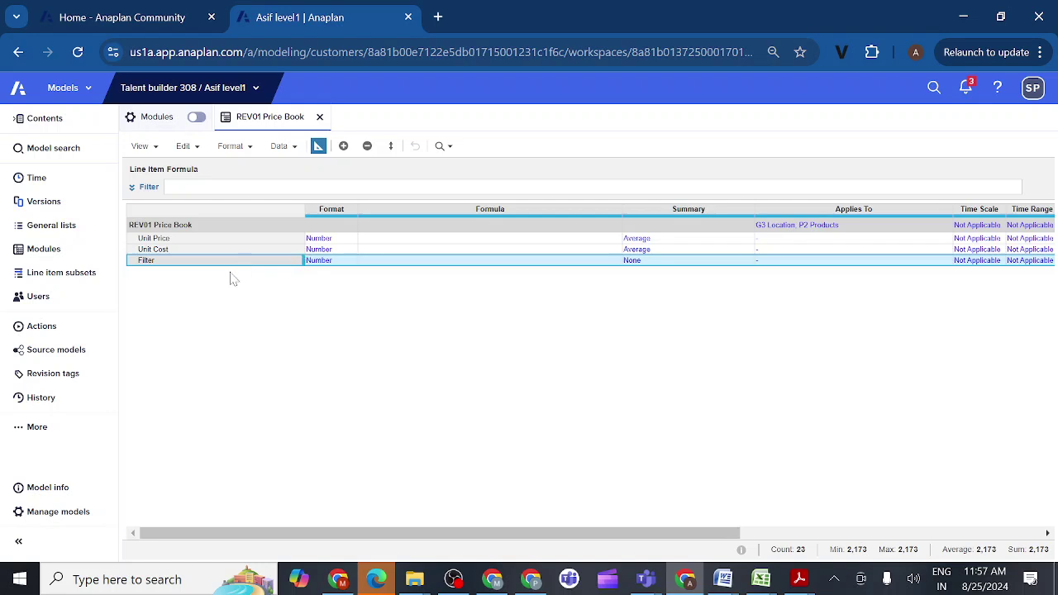
Open the REP03 Profit & Loss Report module and show its saved view Grid UX
click(52, 251)
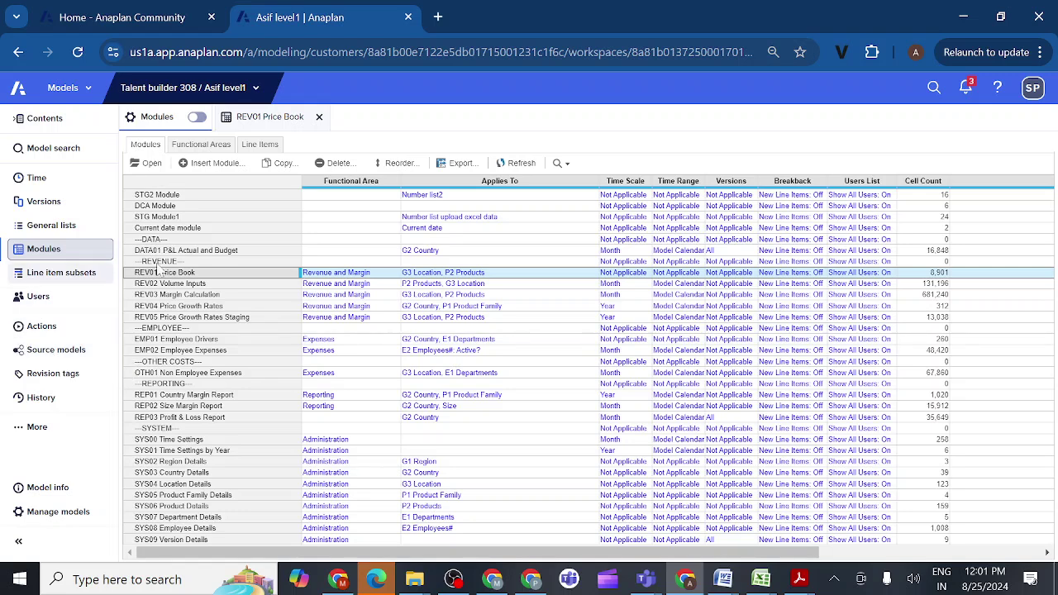
click(172, 287)
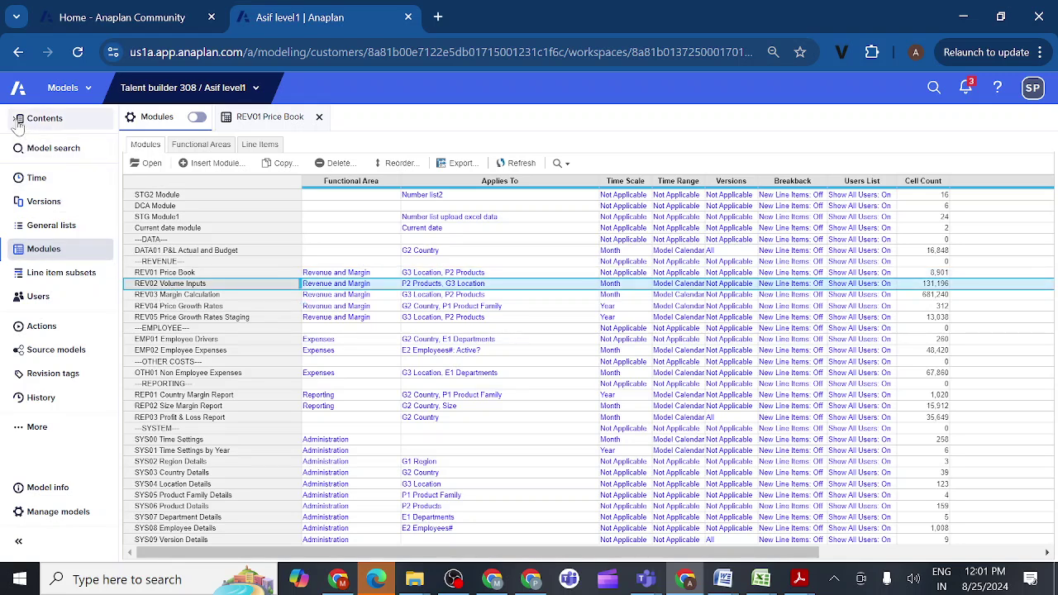
click(168, 297)
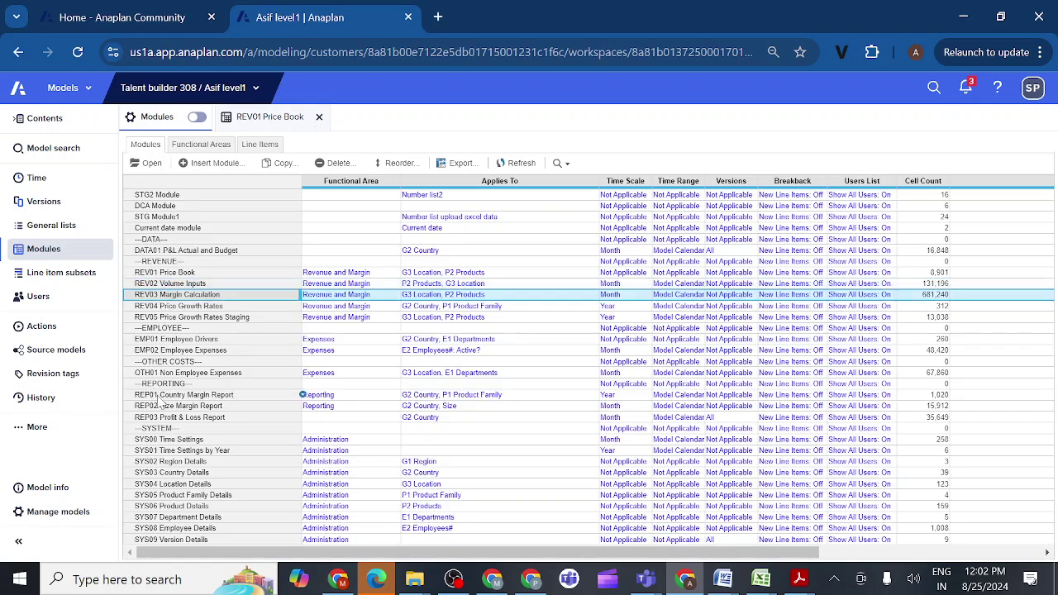
click(160, 417)
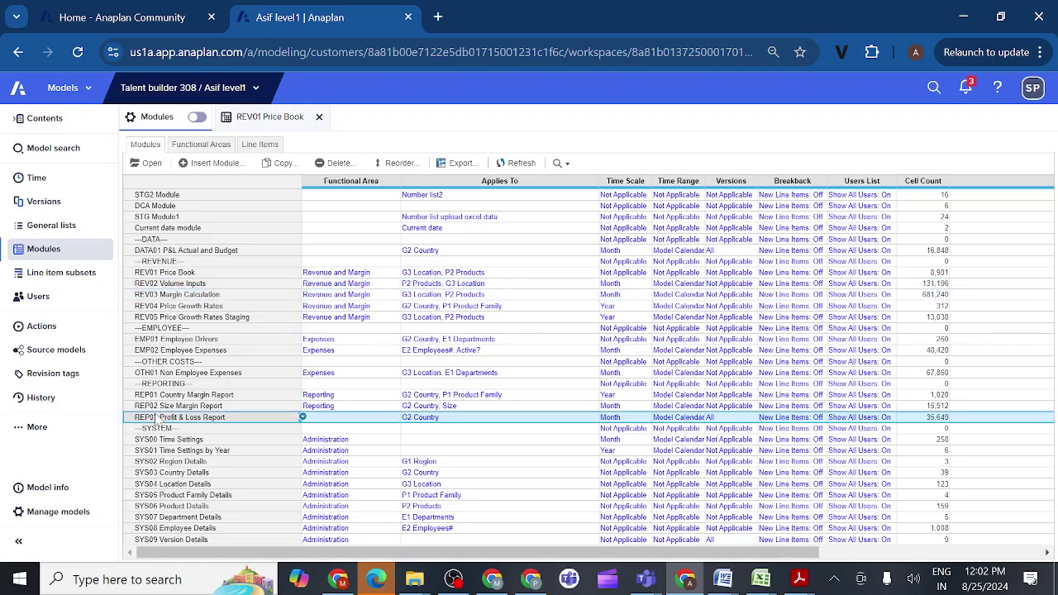
click(146, 163)
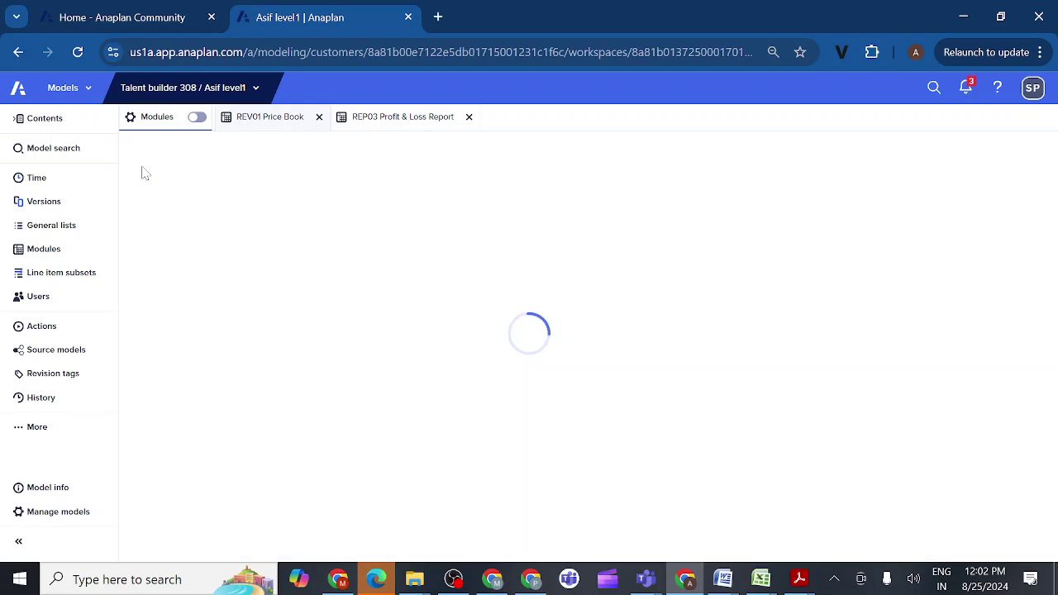
click(142, 146)
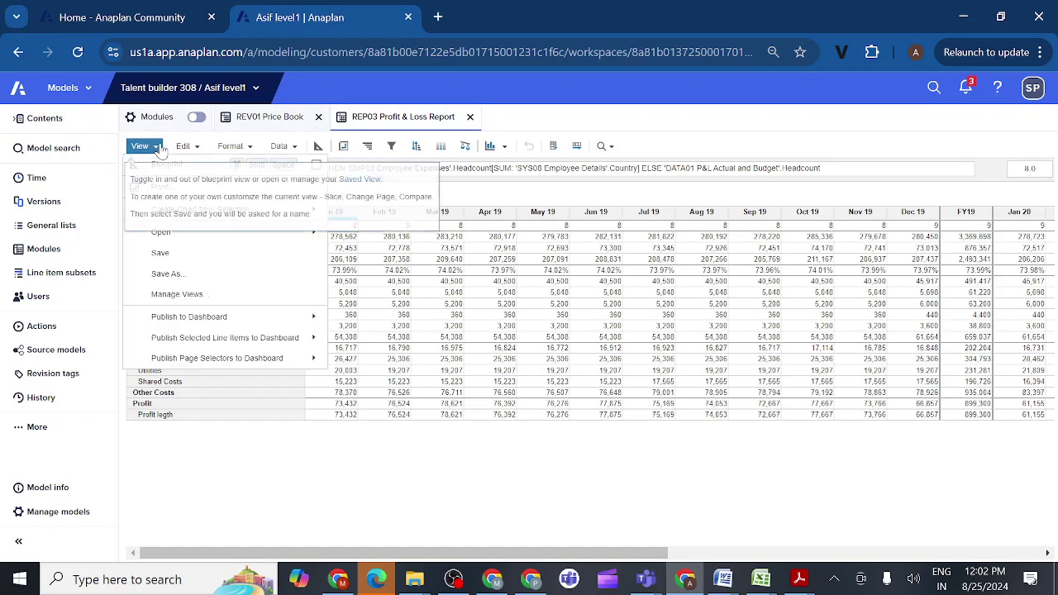
mouse_move(309, 240)
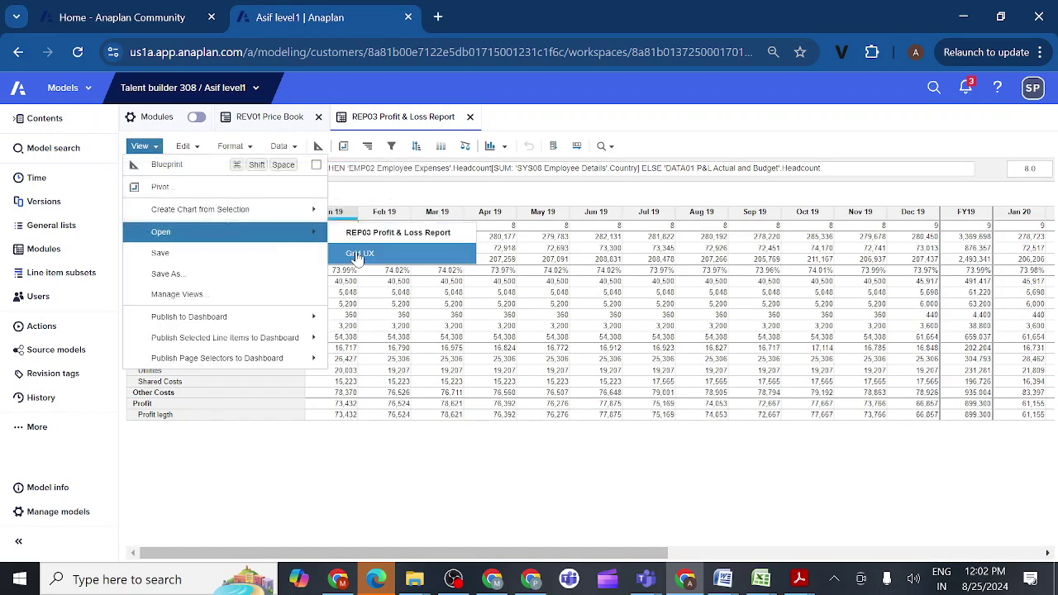
click(359, 254)
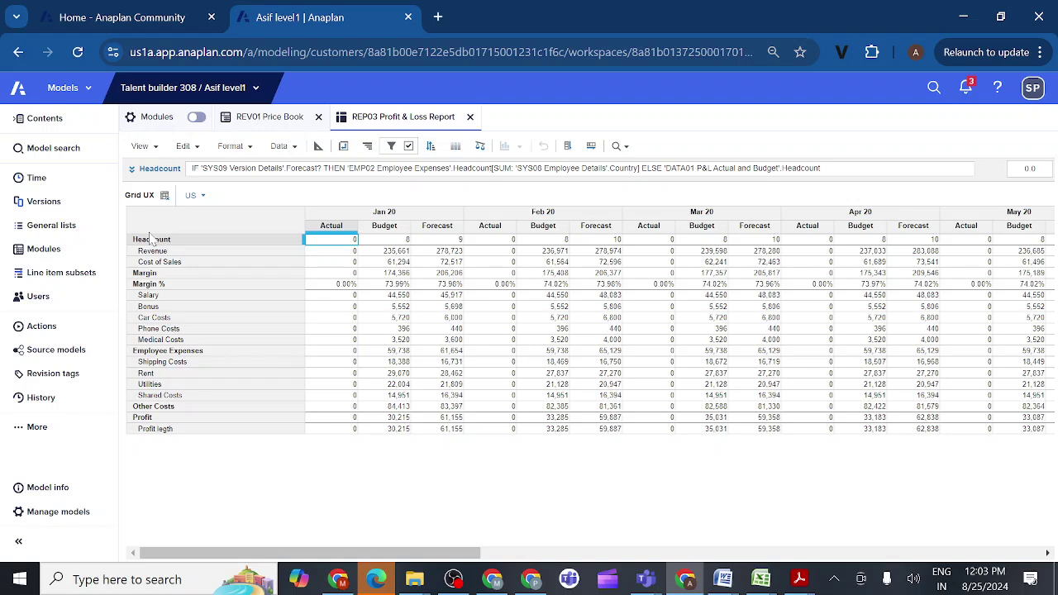
Switch to Microsoft Teams and rejoin the Anaplan evening class meeting with the microphone on and the camera off
click(646, 581)
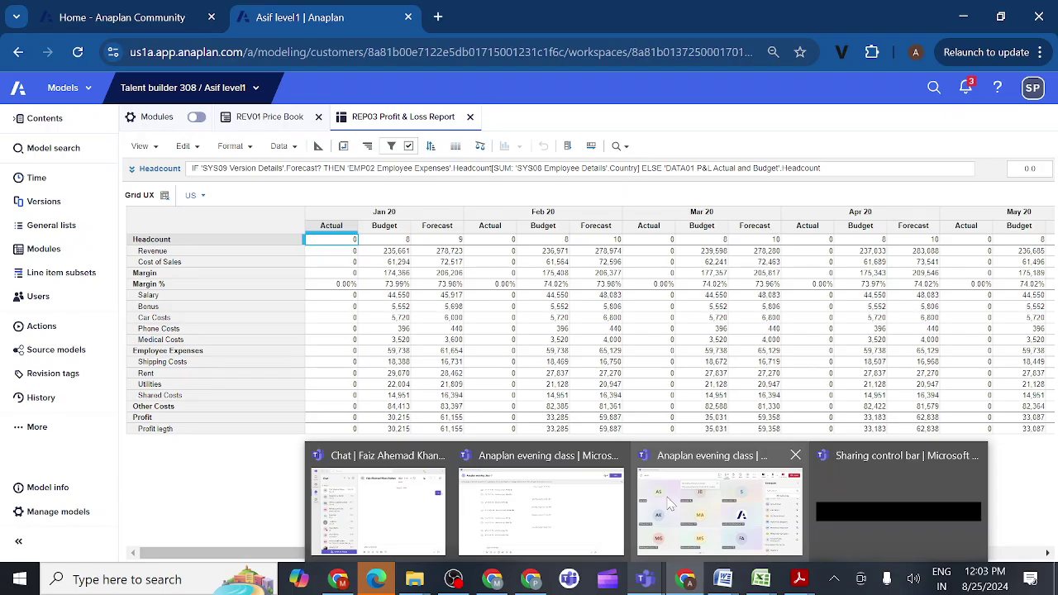
click(670, 505)
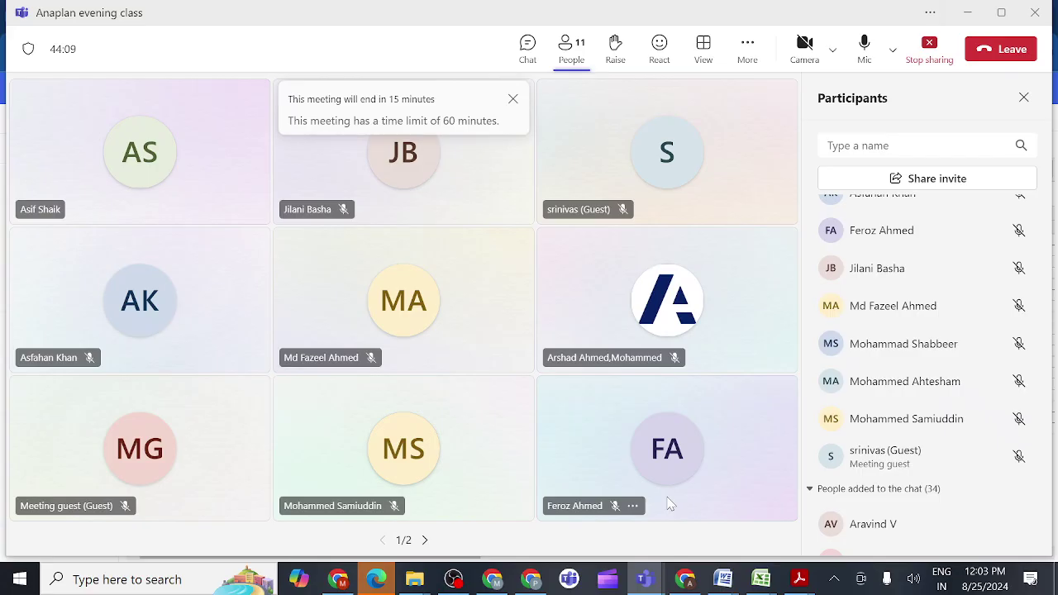
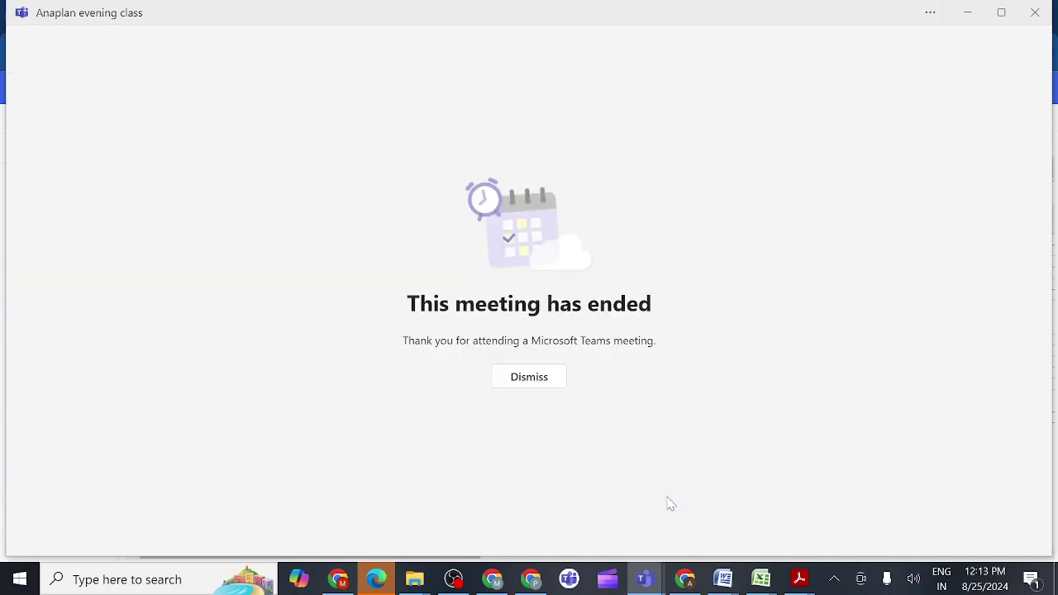
mouse_move(648, 570)
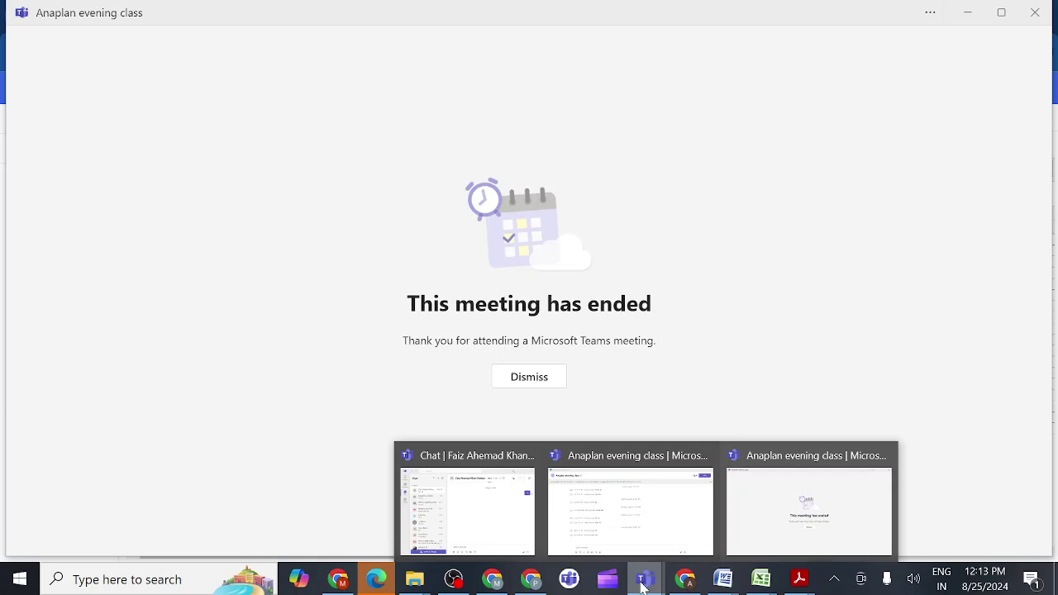
click(622, 526)
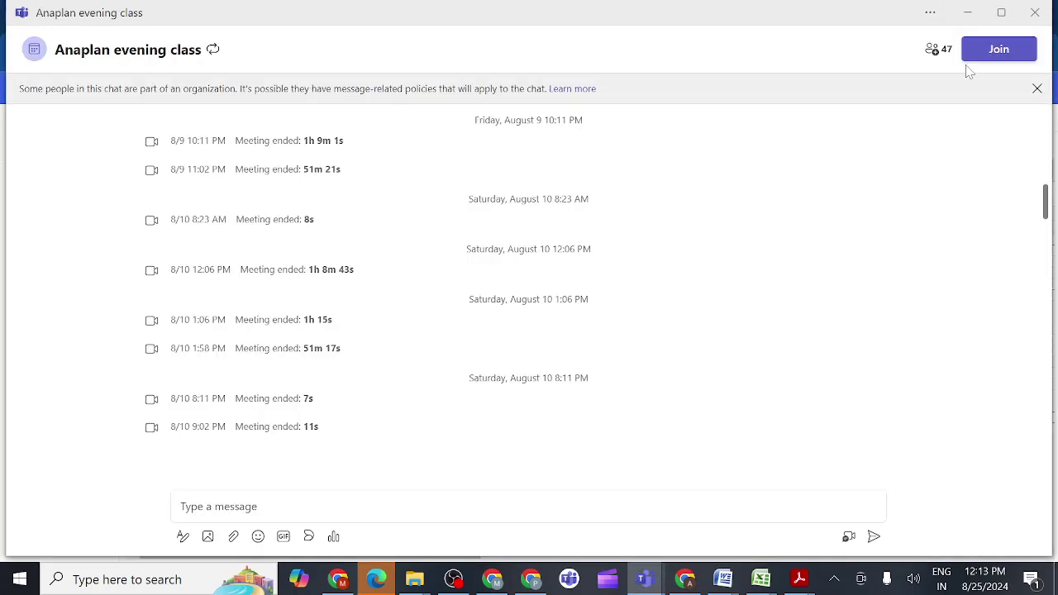
click(995, 51)
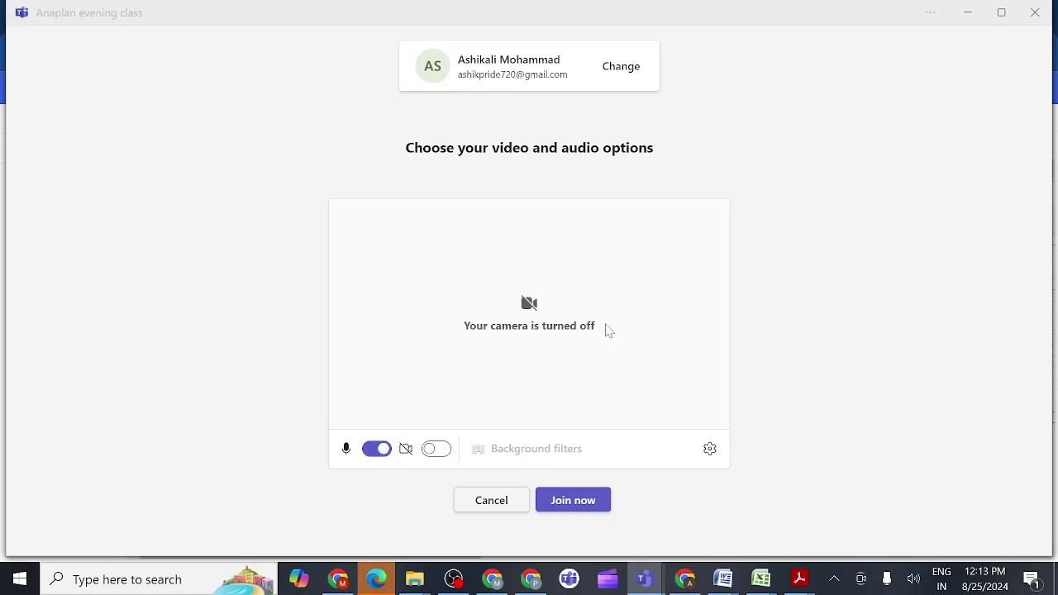
click(567, 499)
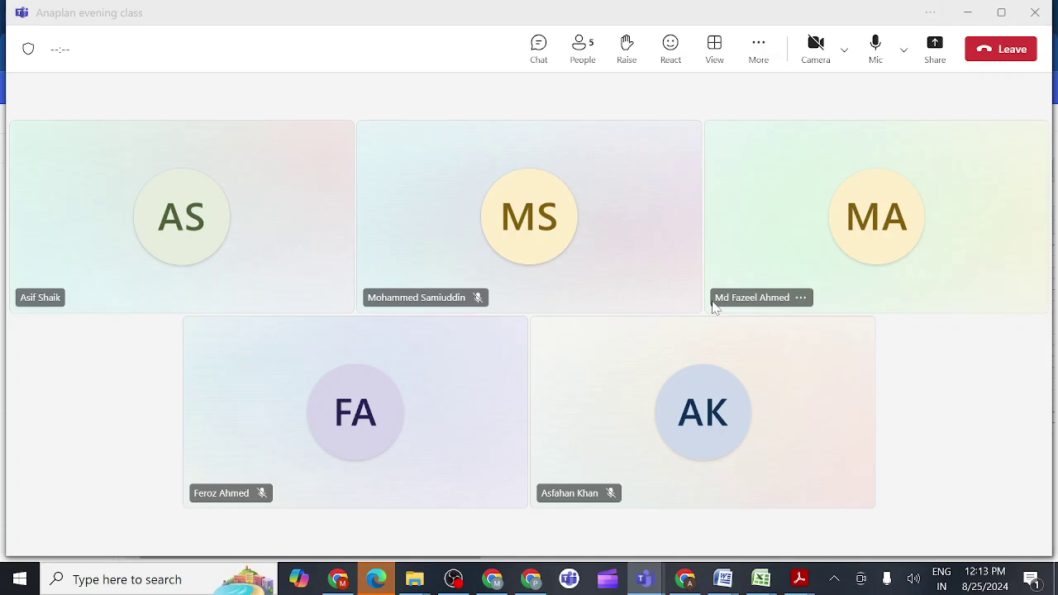
Share the entire screen in the meeting with sound included, and switch back to the Anaplan browser window
click(935, 50)
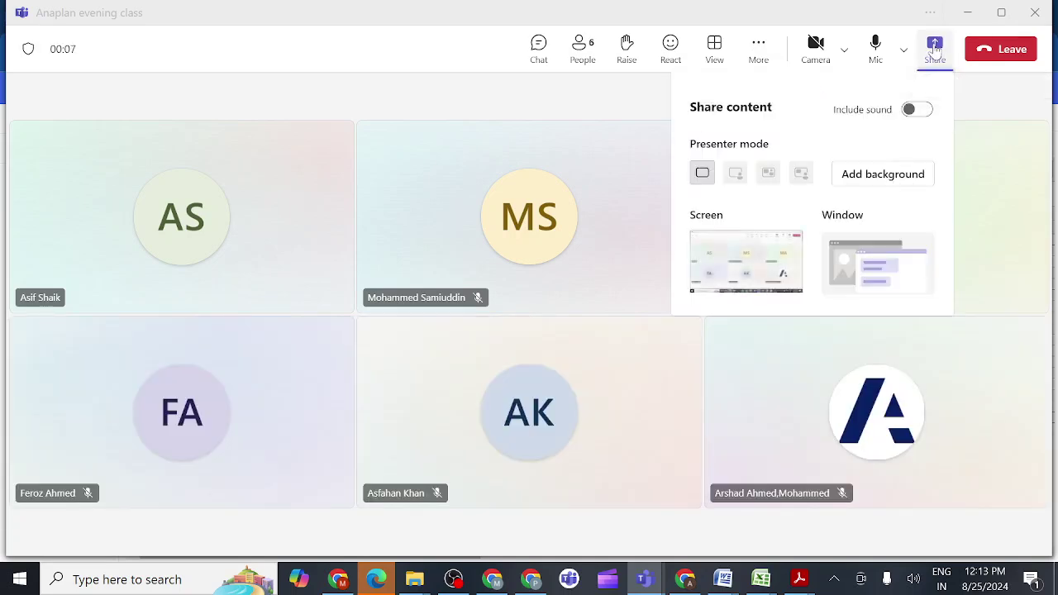
click(923, 111)
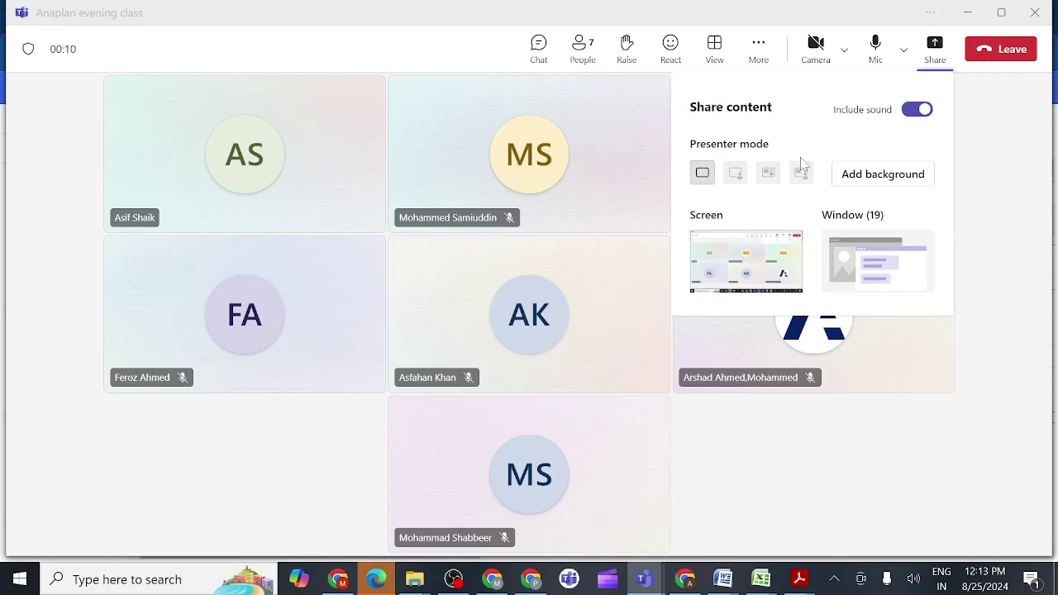
click(741, 277)
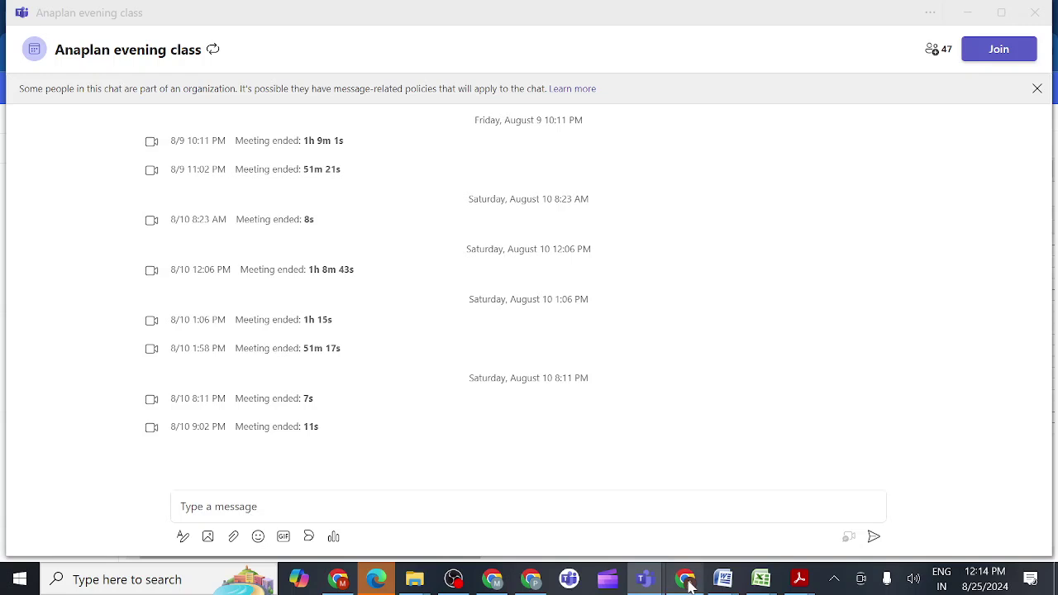
mouse_move(688, 583)
click(670, 509)
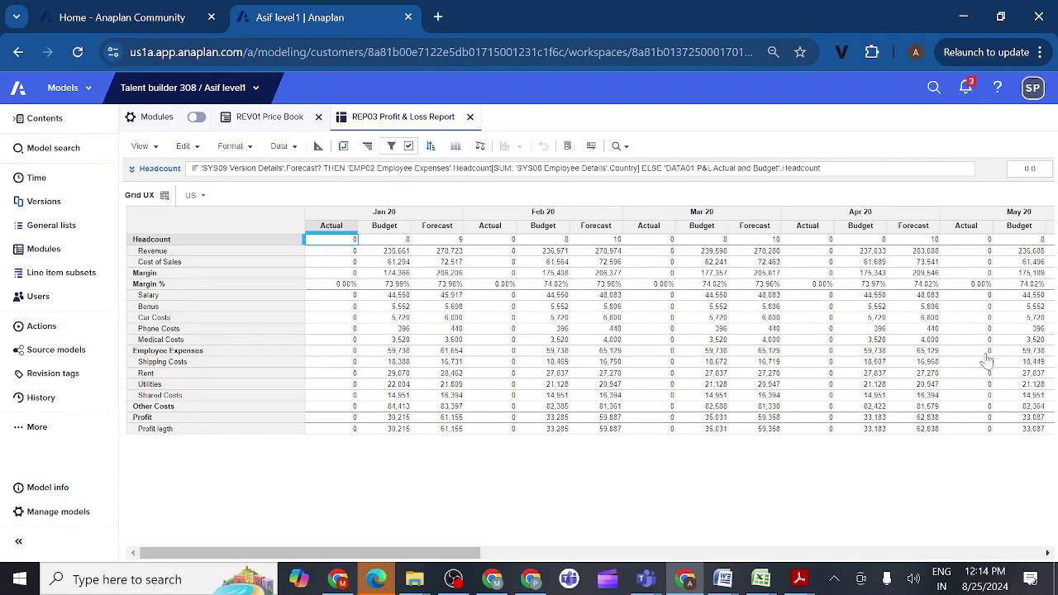
Check the Teams meeting window, and return to Anaplan to view the level1 model's modules and general lists
click(645, 580)
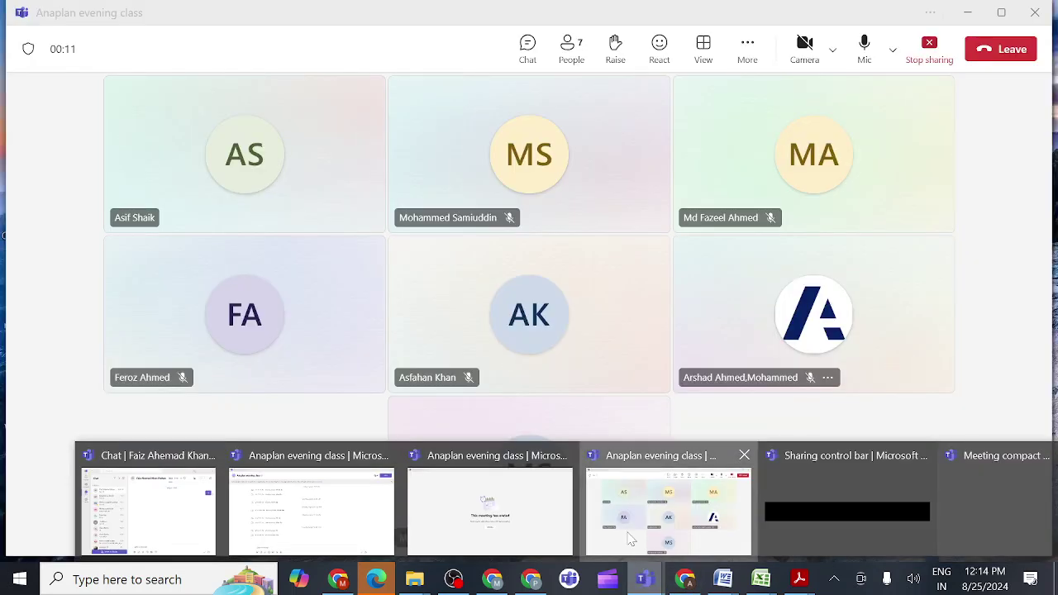
click(630, 538)
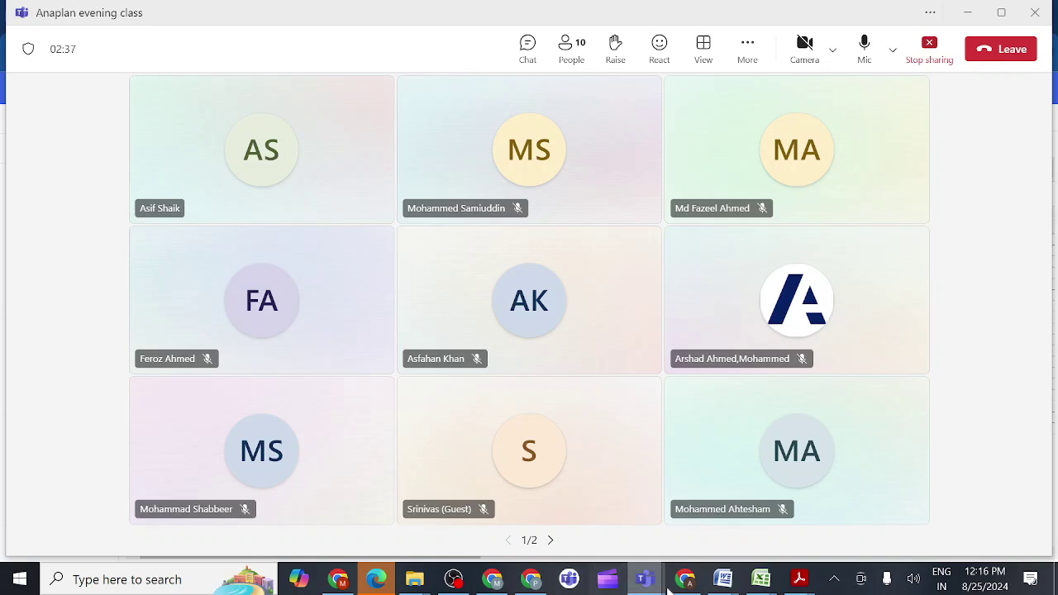
mouse_move(685, 574)
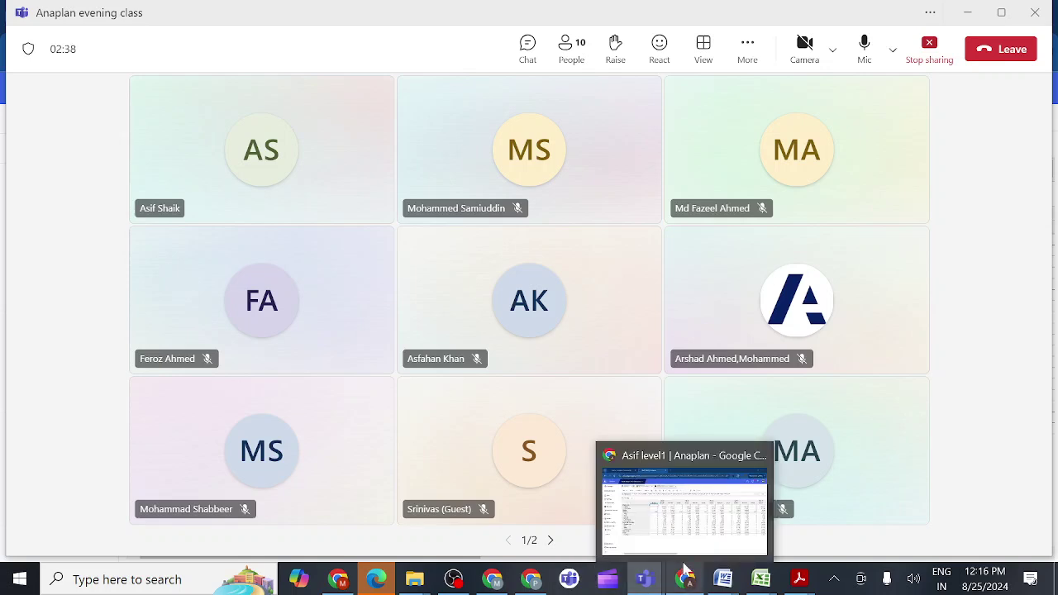
click(676, 518)
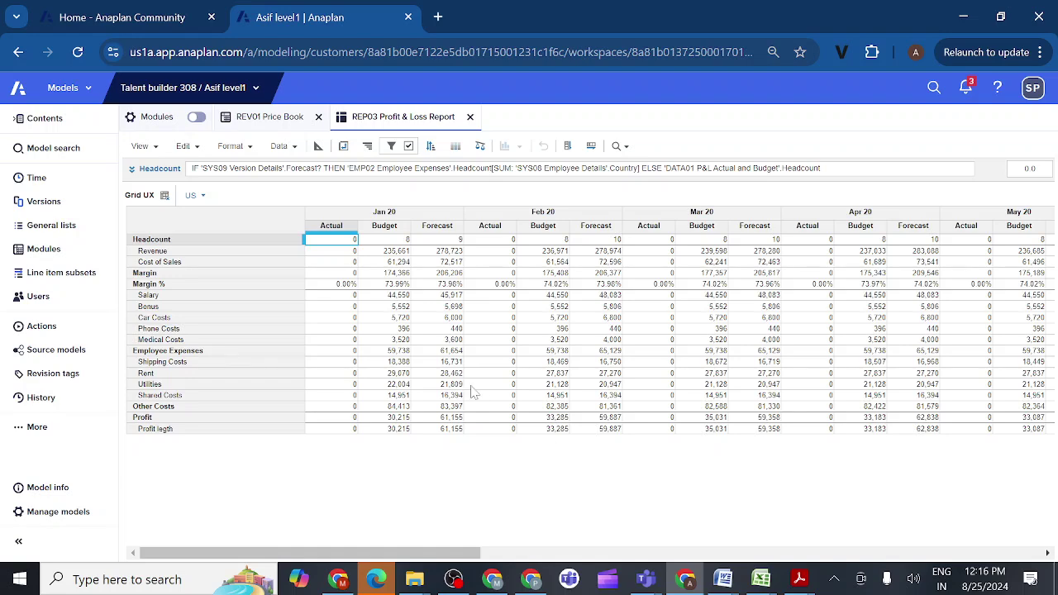
click(47, 251)
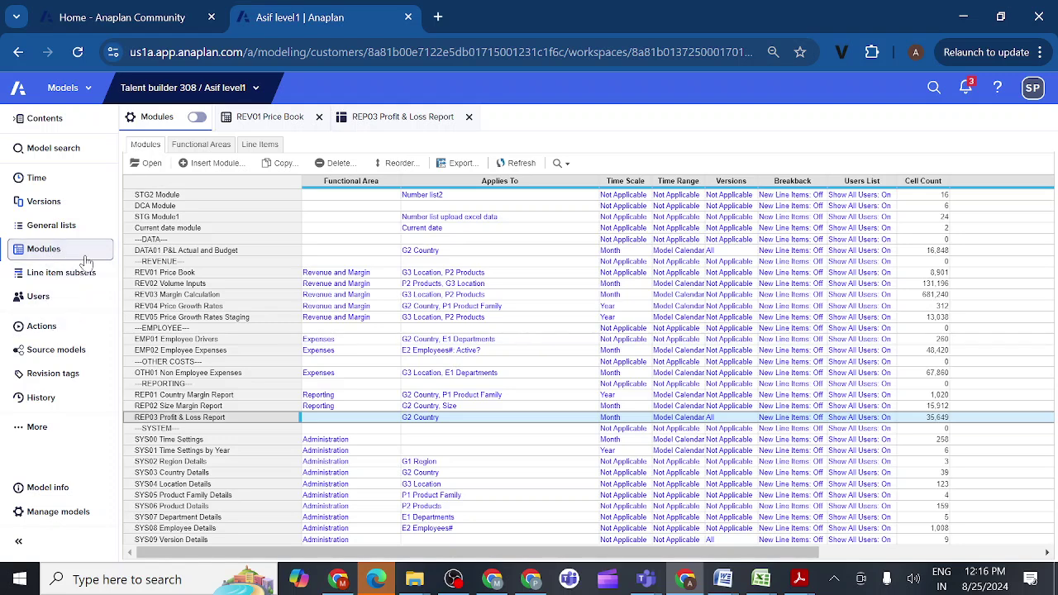
click(66, 232)
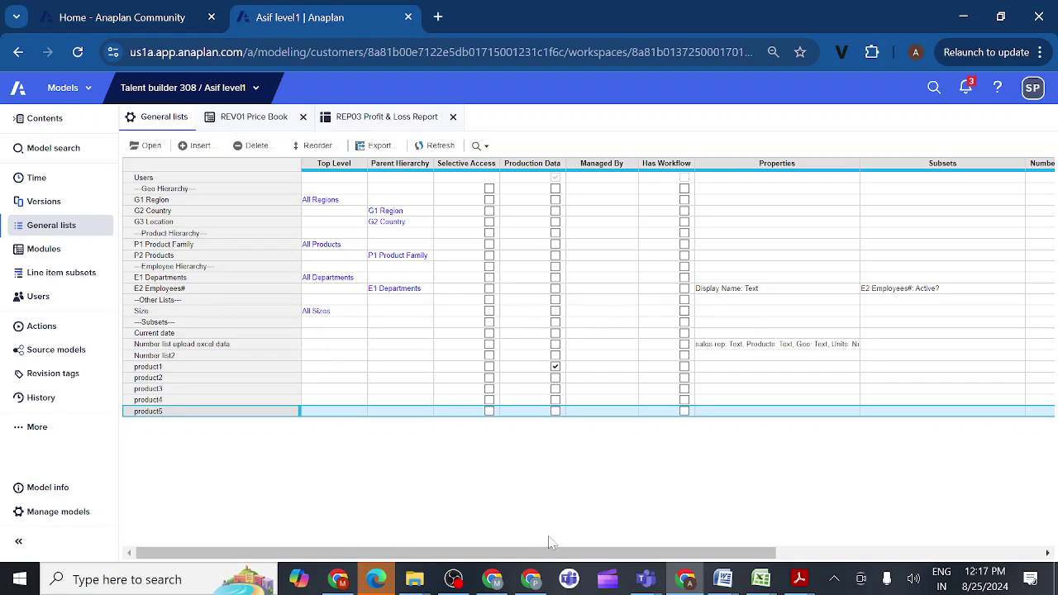
Switch to Microsoft Teams, close the window of the ended meeting and bring up the ongoing Anaplan evening class meeting
mouse_move(644, 581)
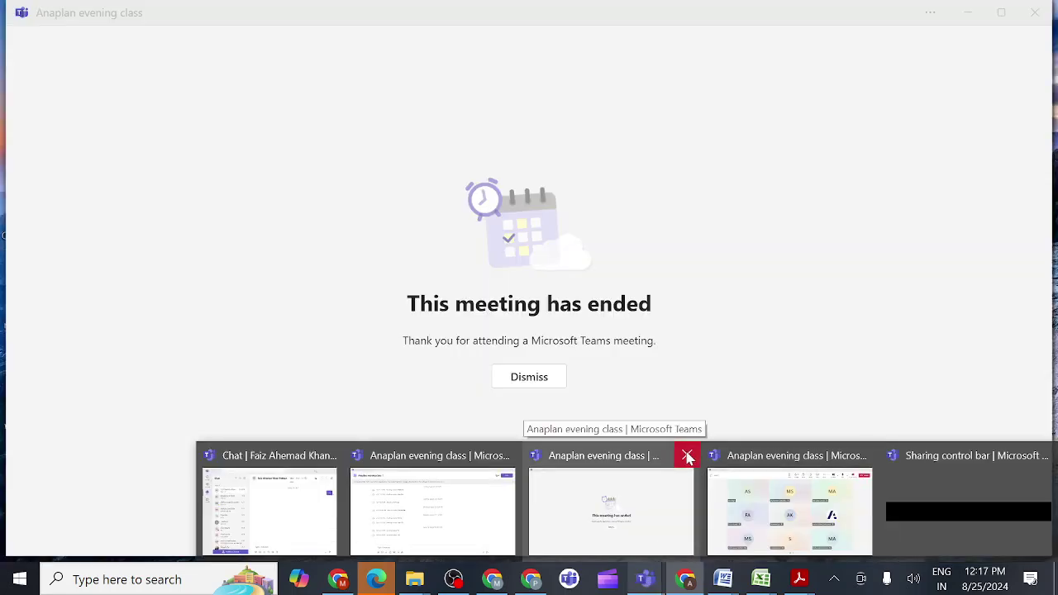
click(686, 456)
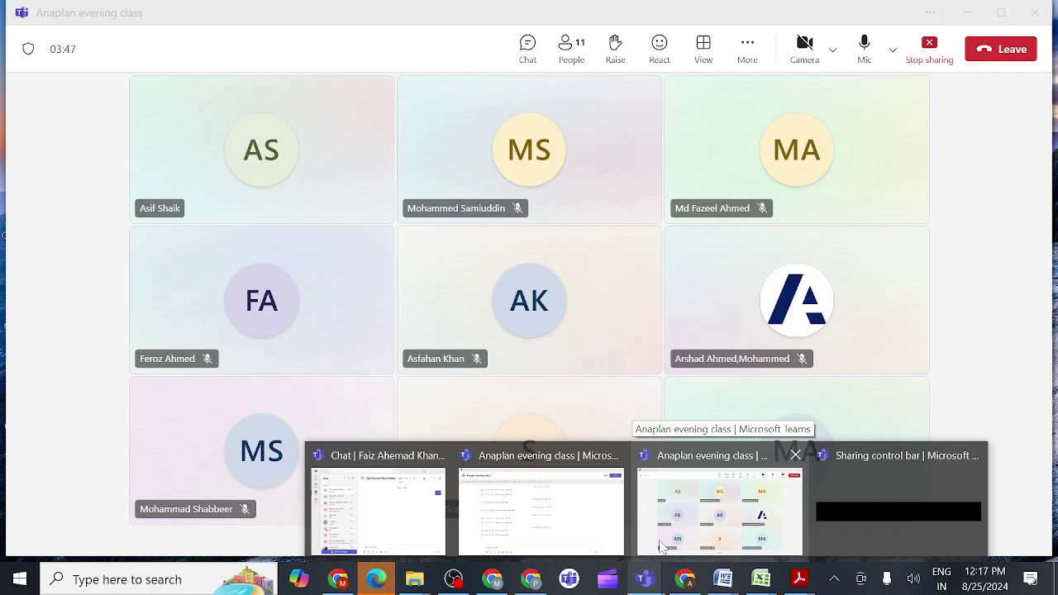
click(661, 545)
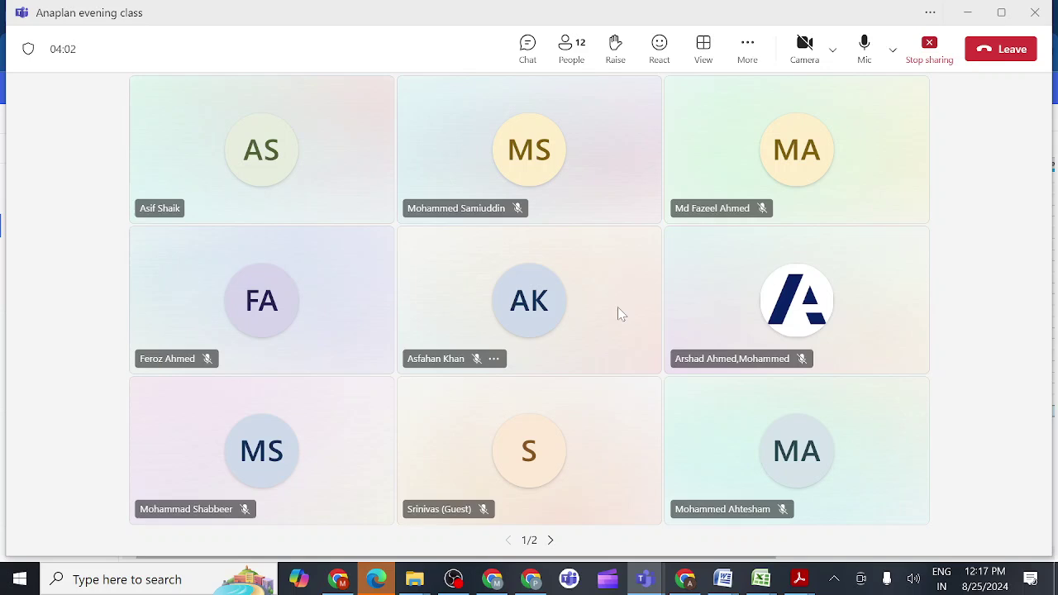
Show the meeting's participants and look through who is in the meeting and who is added to the chat
click(566, 50)
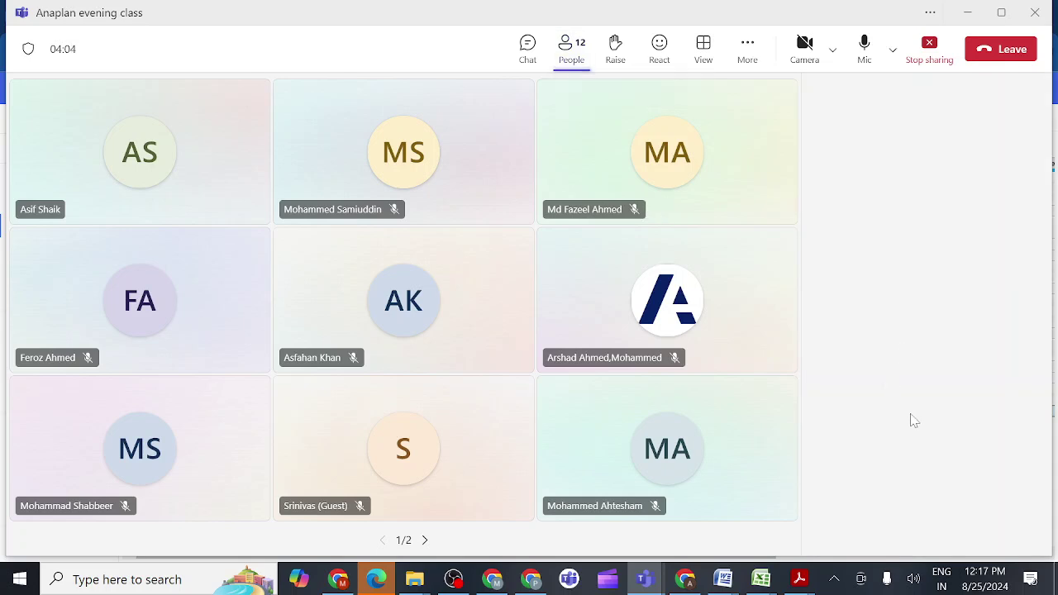
scroll(913, 420, down, 3)
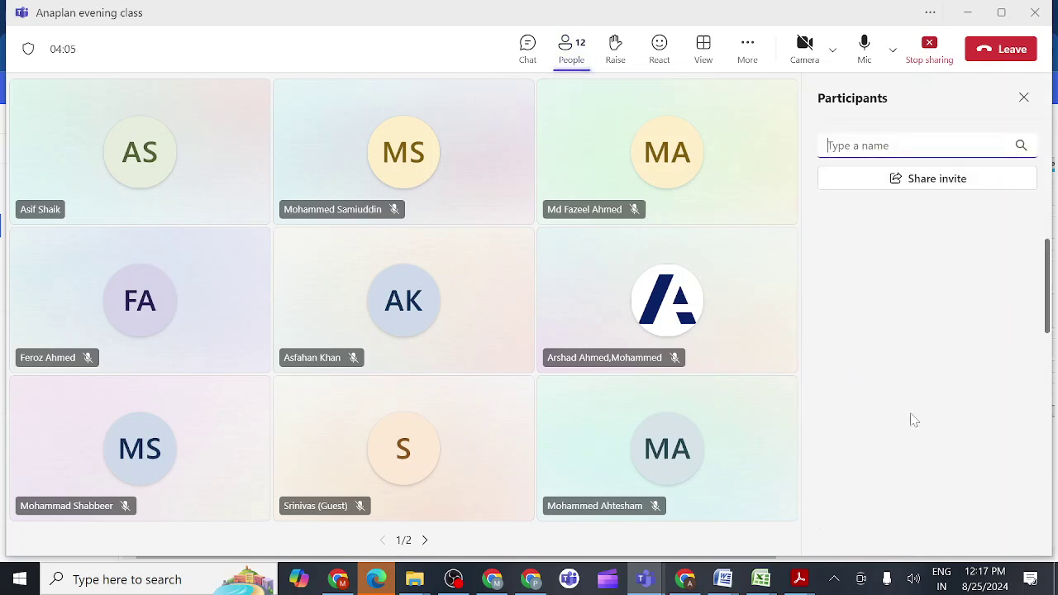
scroll(913, 420, down, 2)
scroll(913, 420, up, 5)
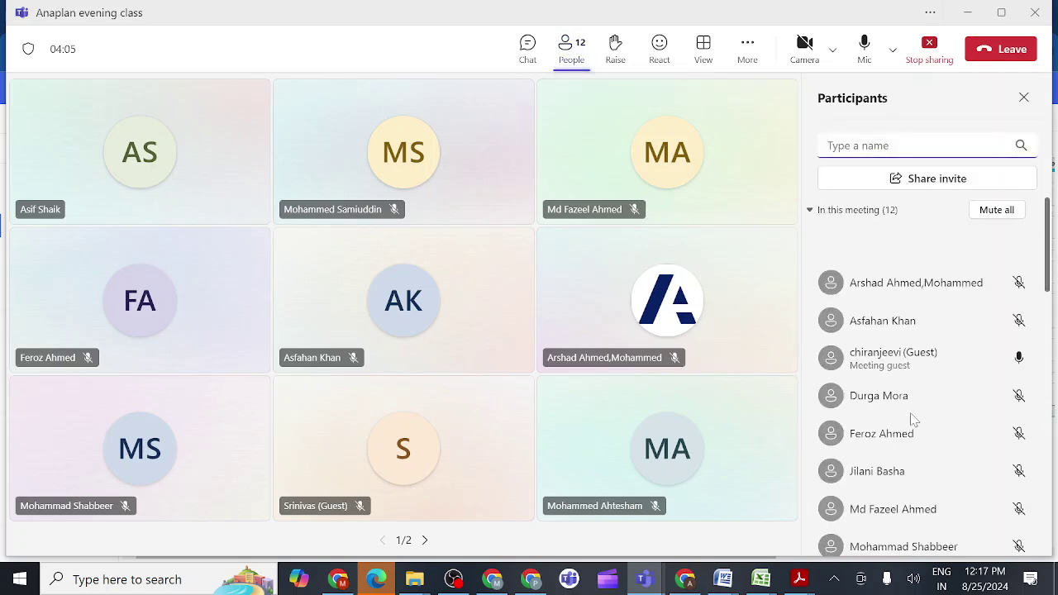
scroll(913, 421, down, 5)
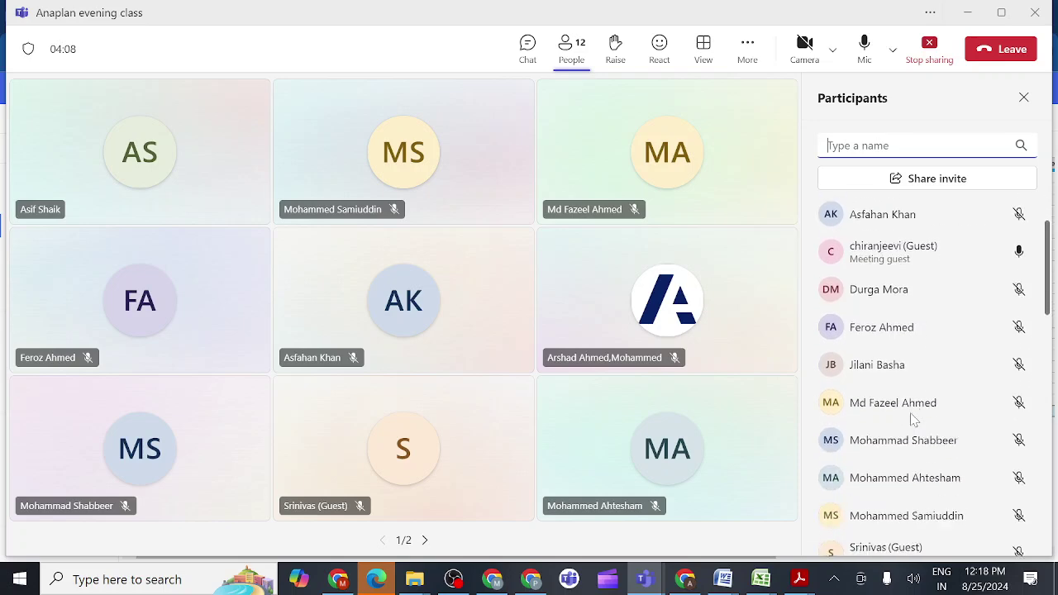
scroll(913, 421, down, 2)
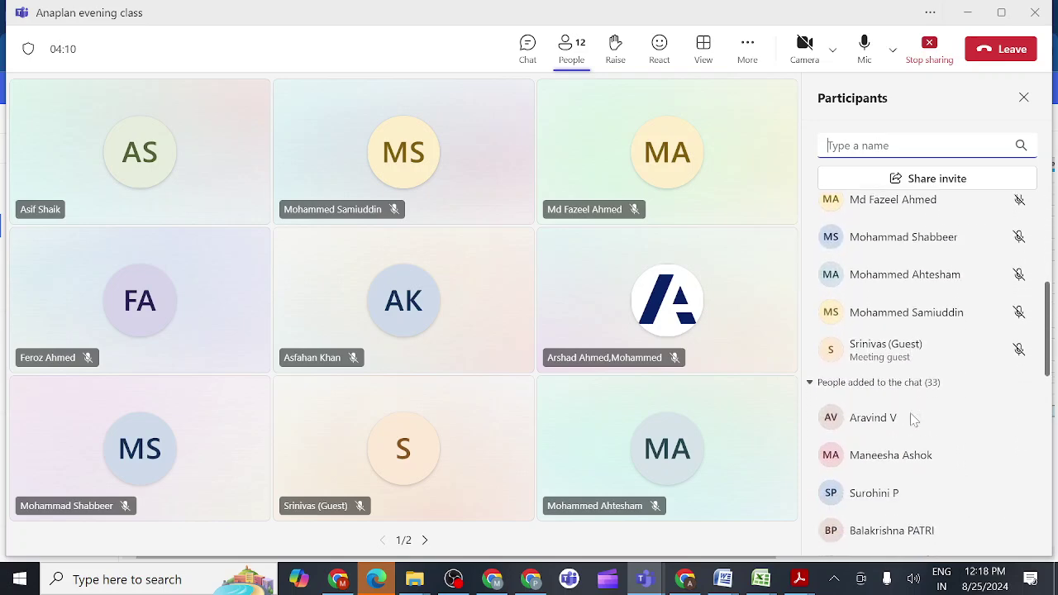
scroll(913, 421, up, 3)
scroll(913, 421, up, 1)
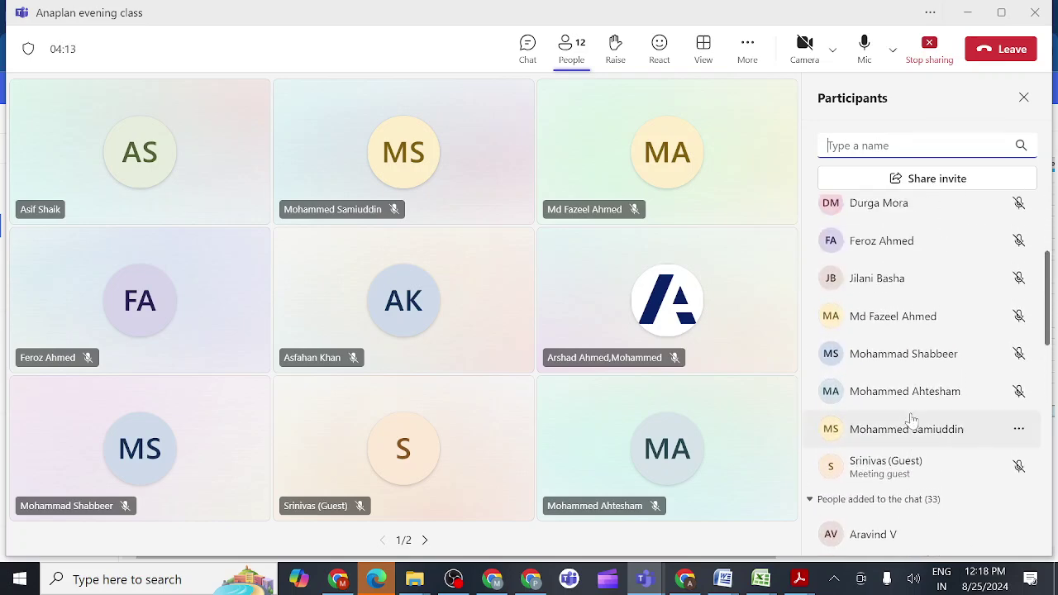
scroll(911, 420, up, 4)
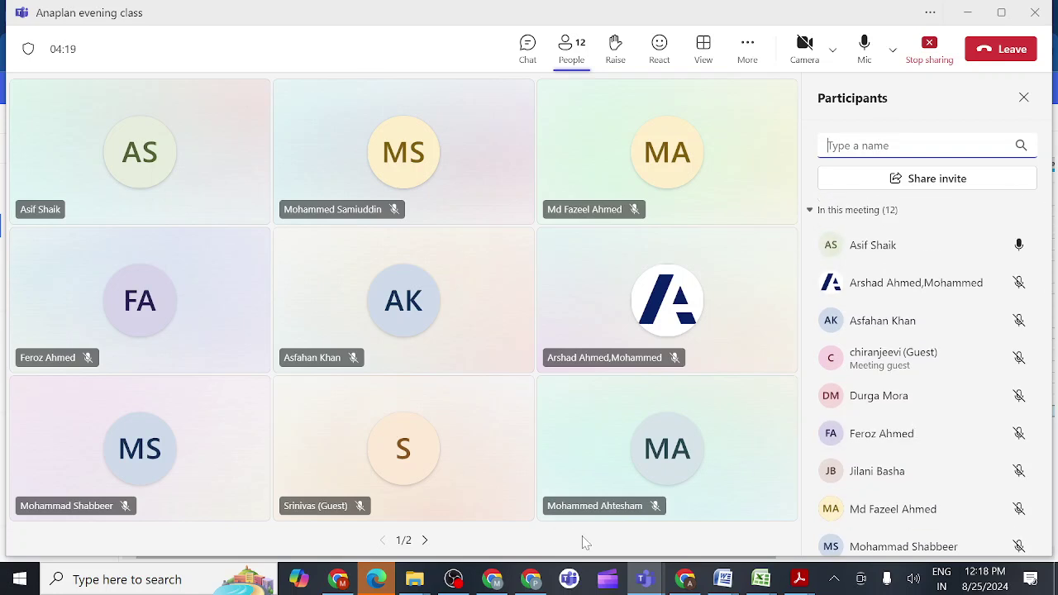
Switch back to Anaplan and insert a general list named employee at the end of the general lists
mouse_move(699, 585)
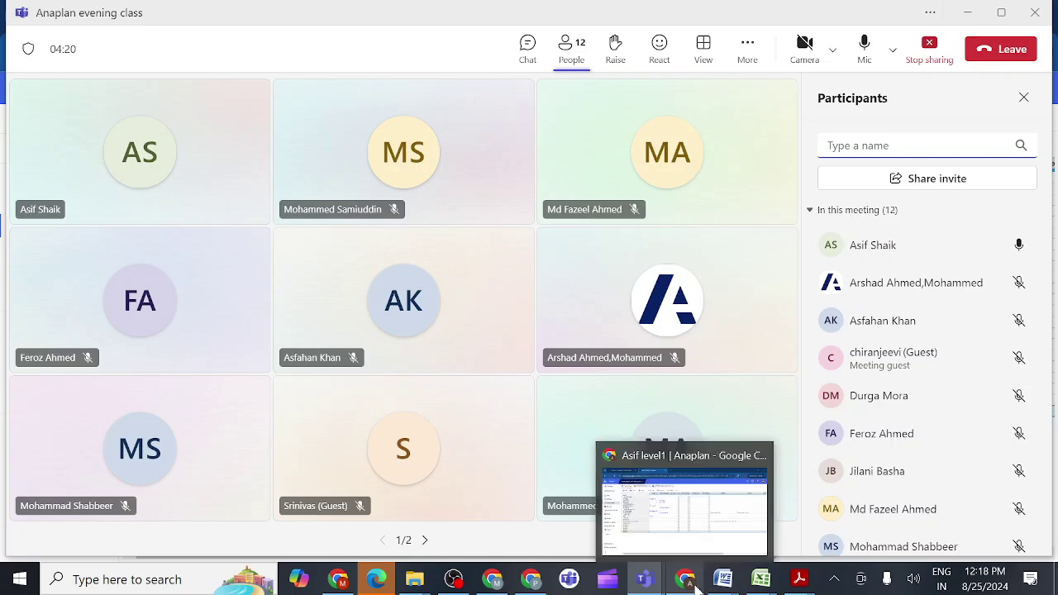
click(665, 510)
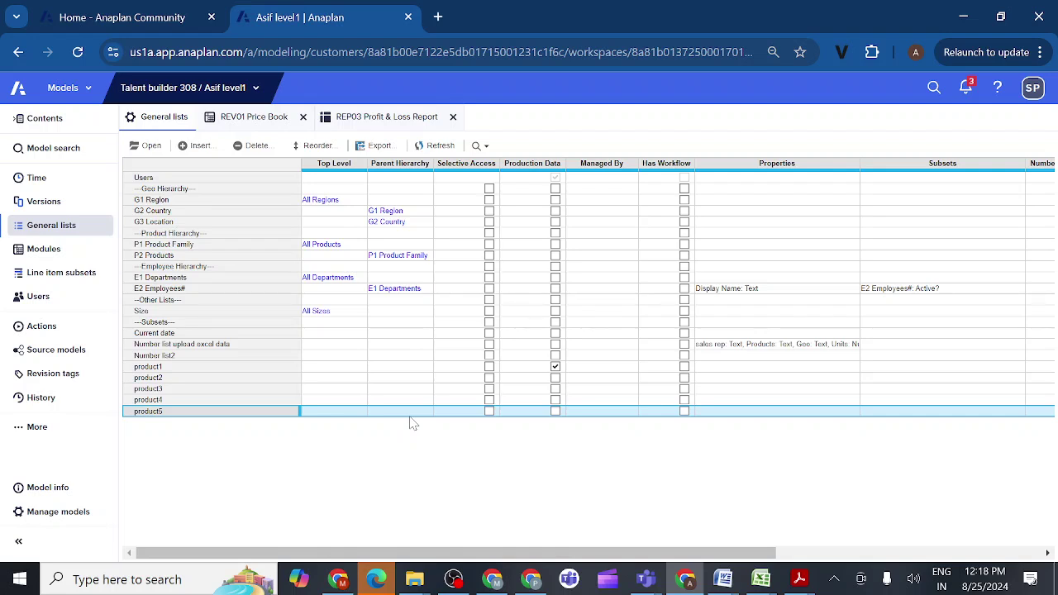
click(199, 146)
text(e)
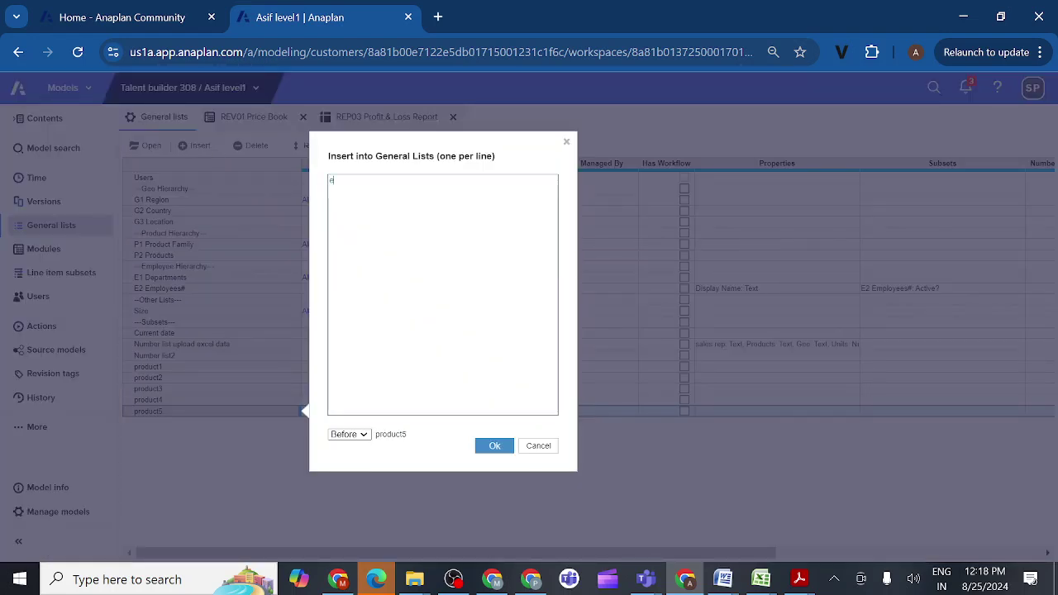
text(xpl)
text(yee)
text(o)
right_click(347, 180)
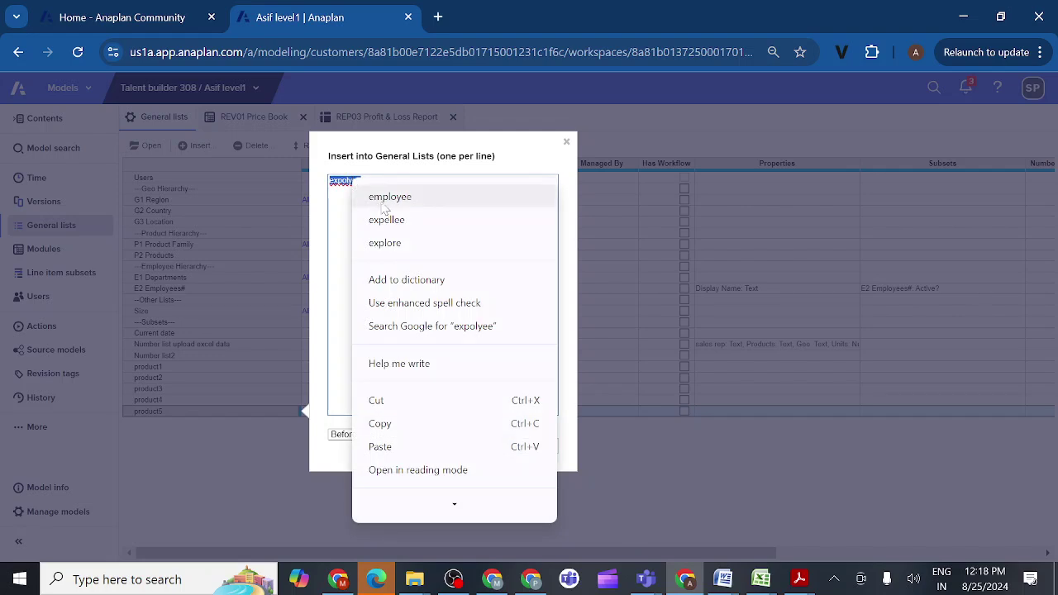
click(386, 197)
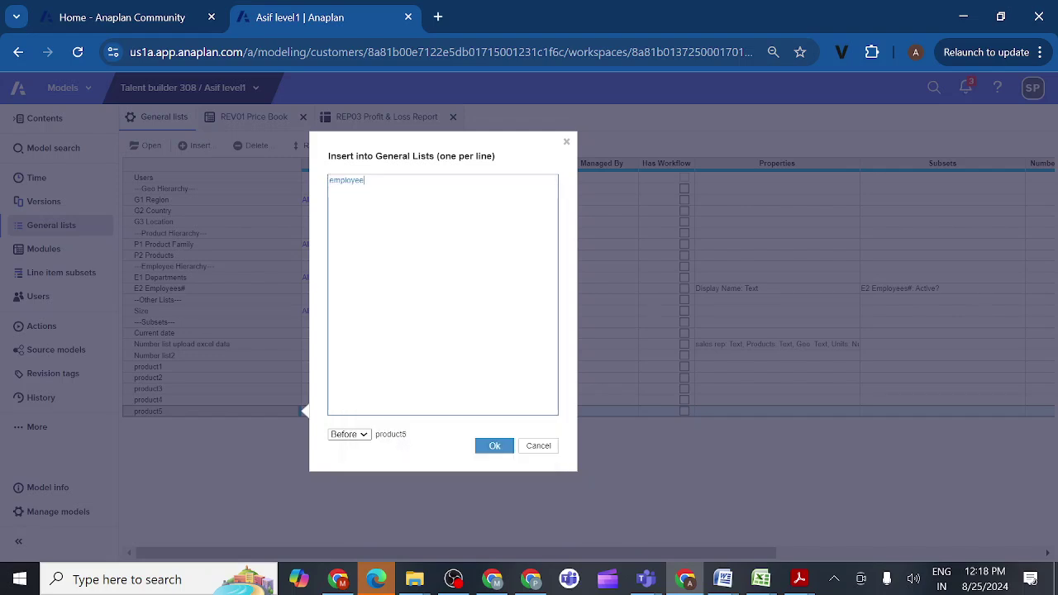
click(364, 438)
click(353, 481)
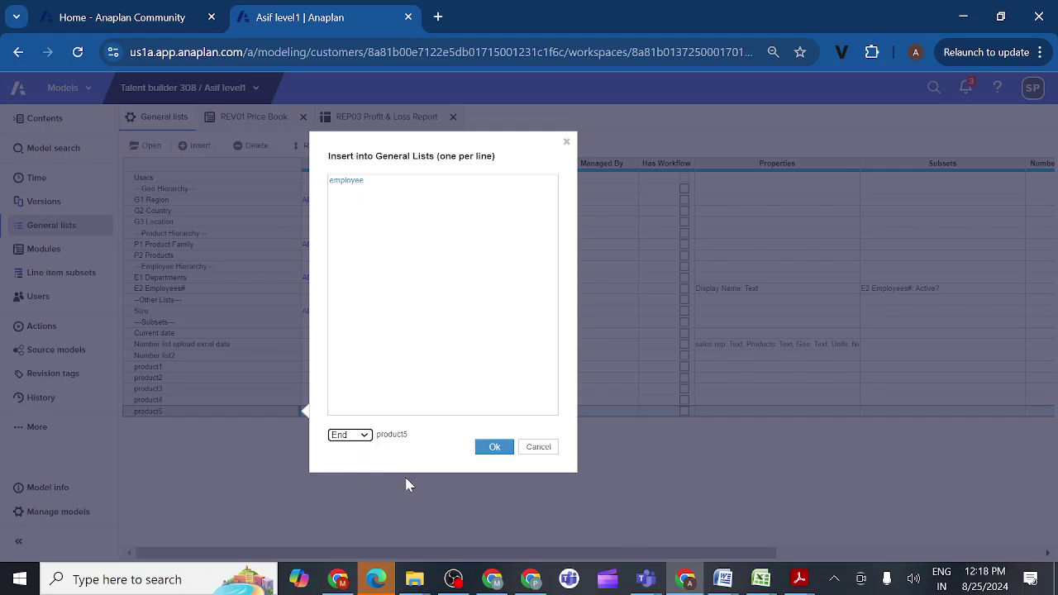
click(495, 452)
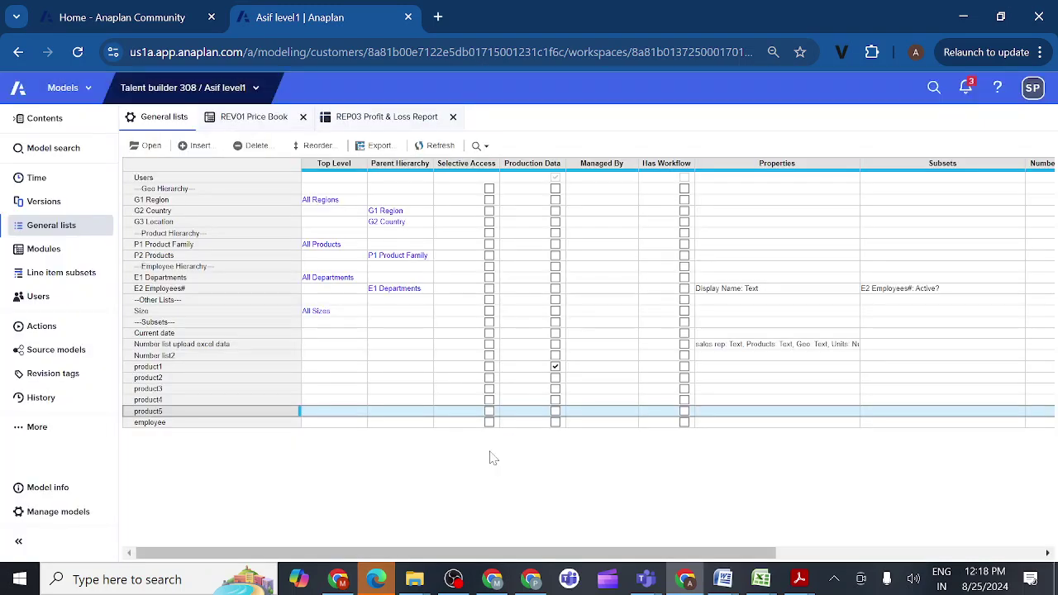
Insert another general list named sales at the end of the general lists
click(175, 425)
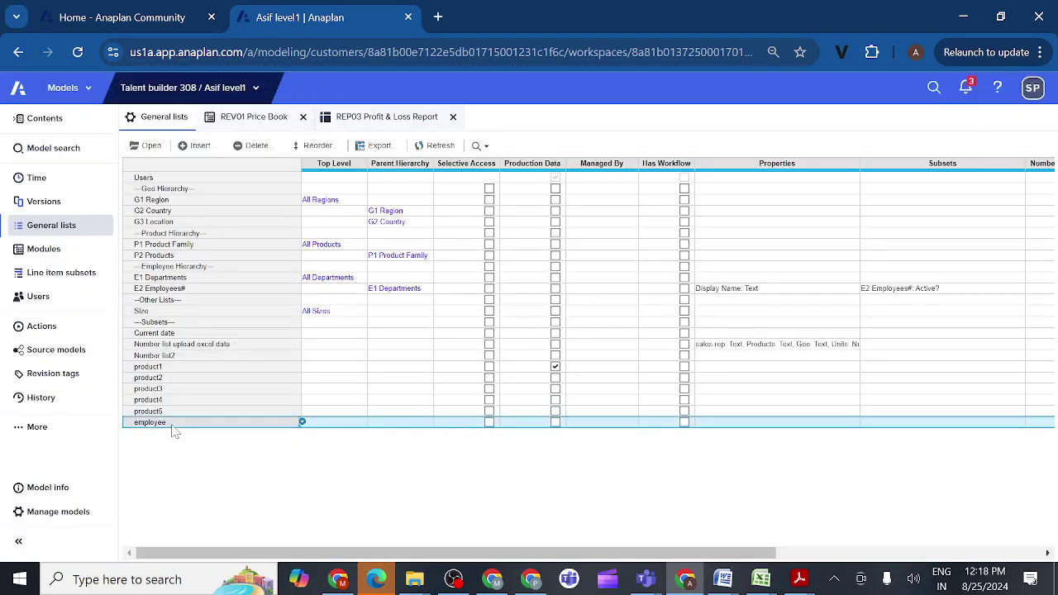
click(200, 148)
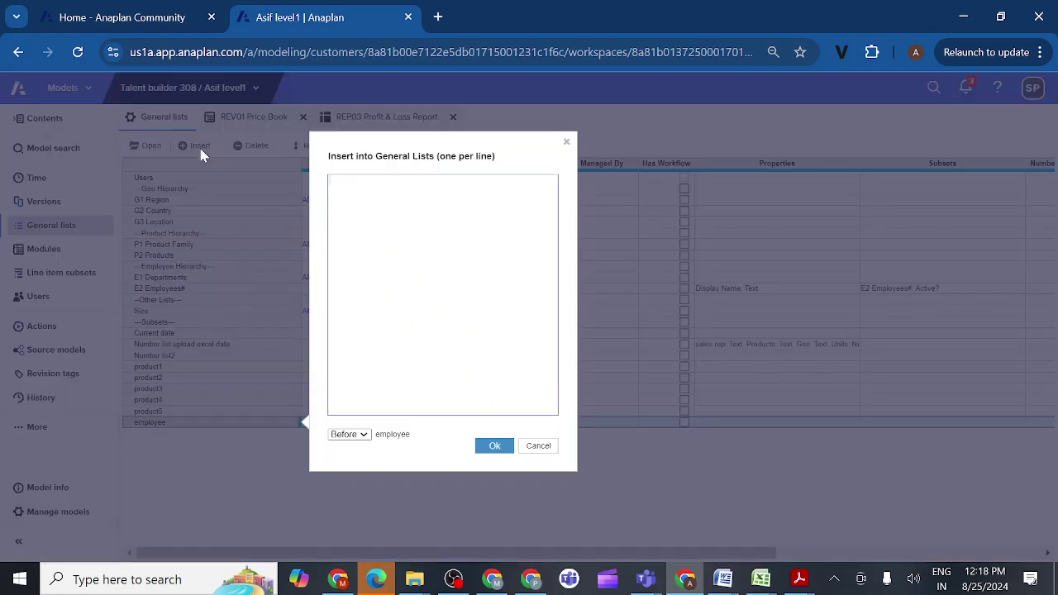
text(sales)
click(363, 449)
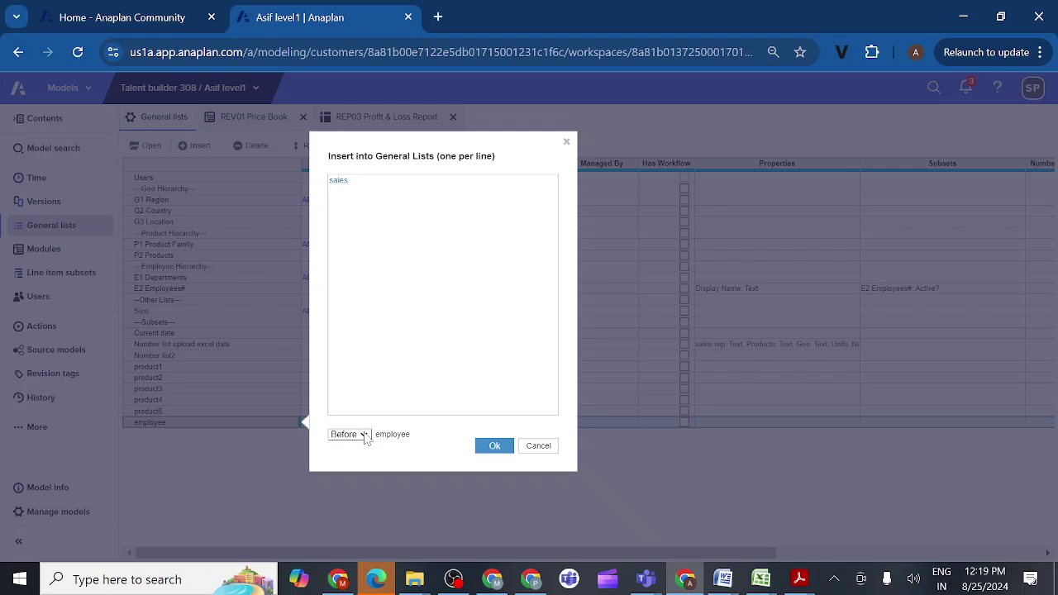
click(364, 434)
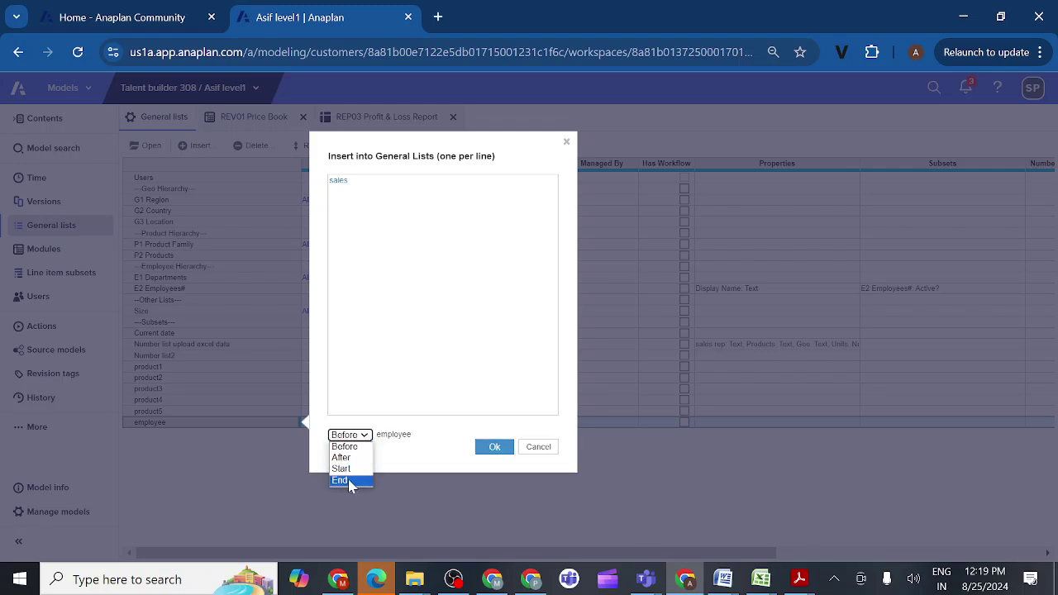
click(349, 481)
click(493, 448)
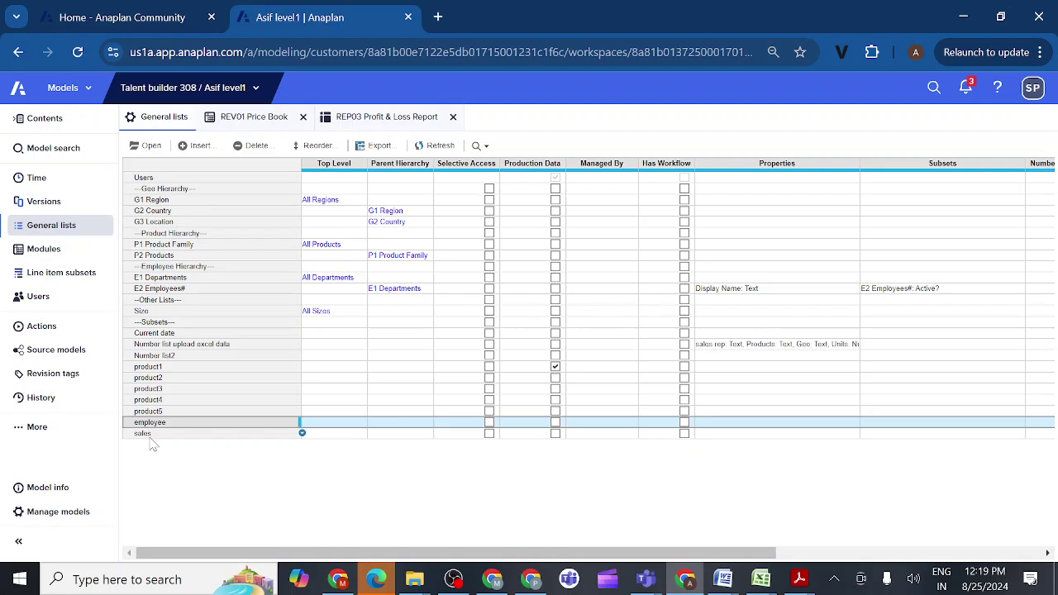
Show the model history for the last 24 hours, examine the entries for the added sales and employee lists, and close it
click(33, 401)
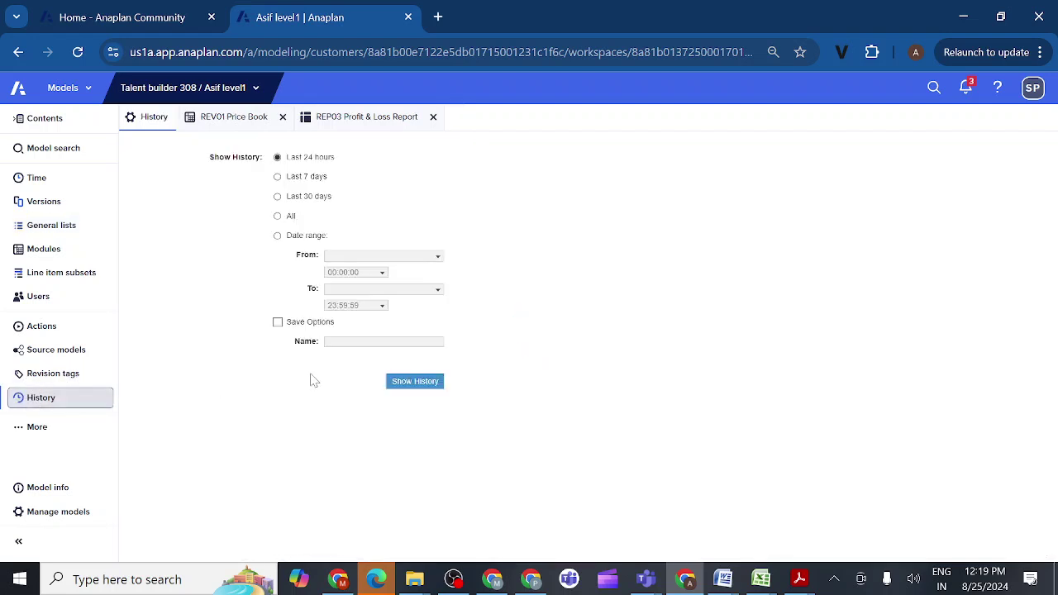
click(412, 382)
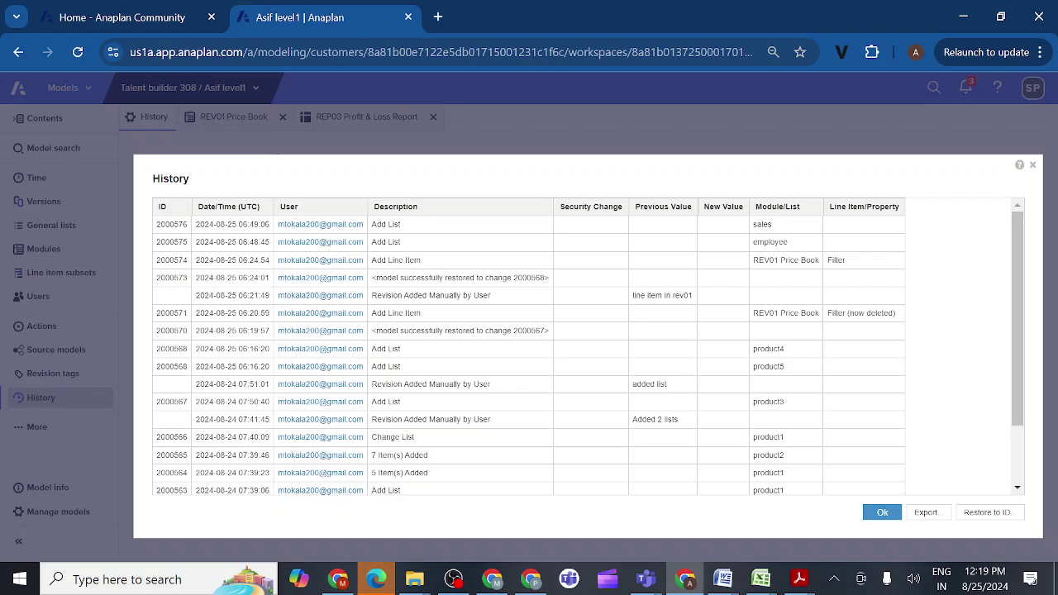
click(185, 224)
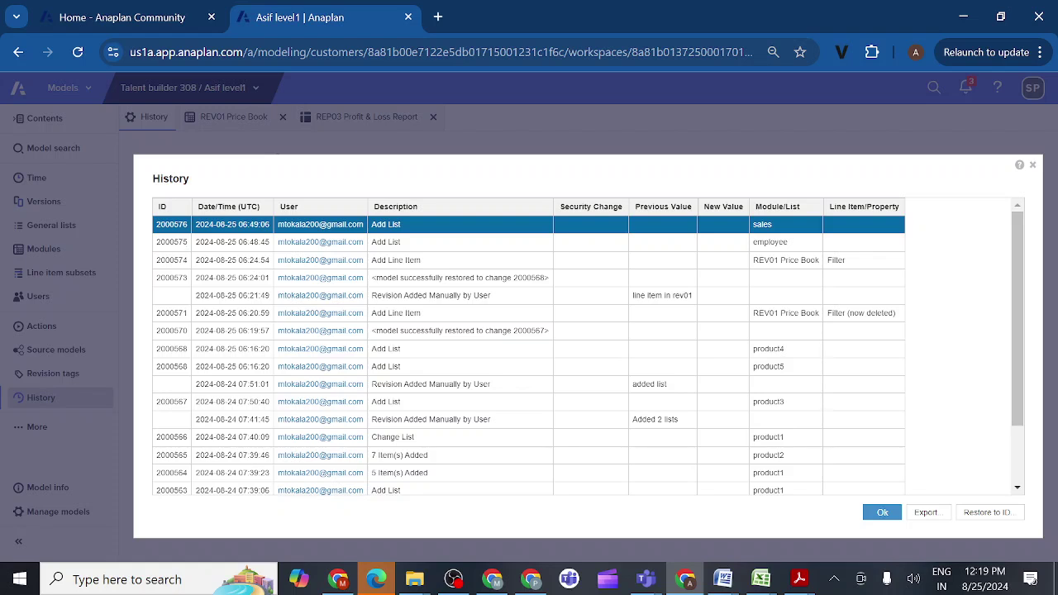
click(172, 241)
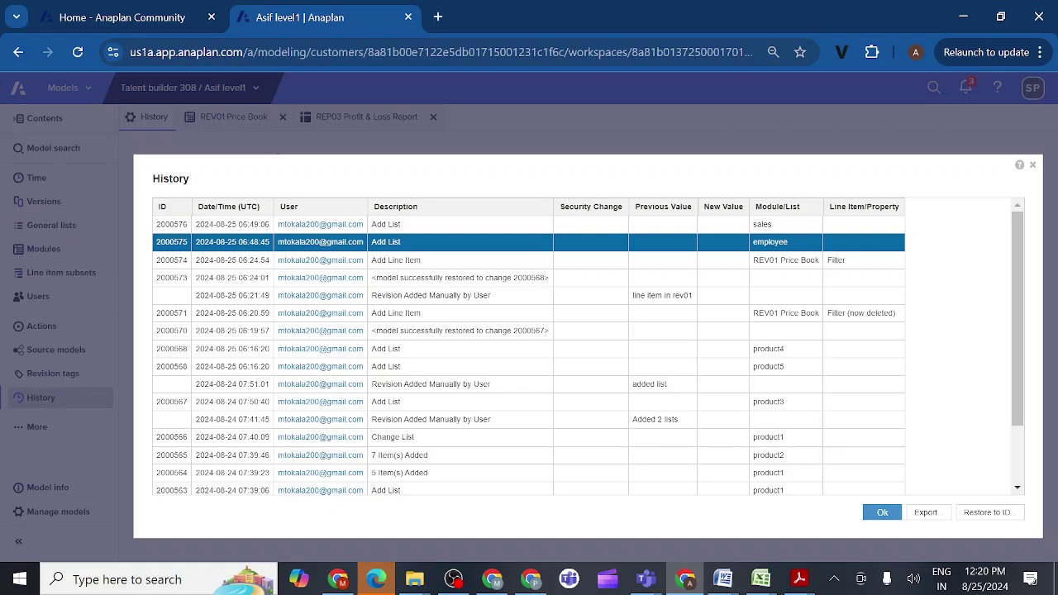
key(Up)
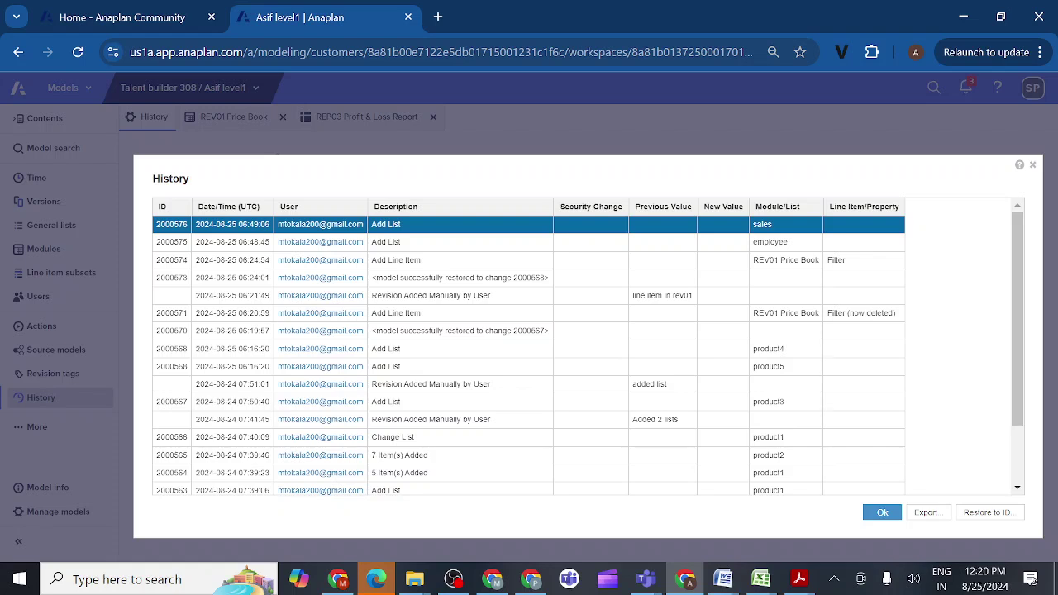
click(769, 242)
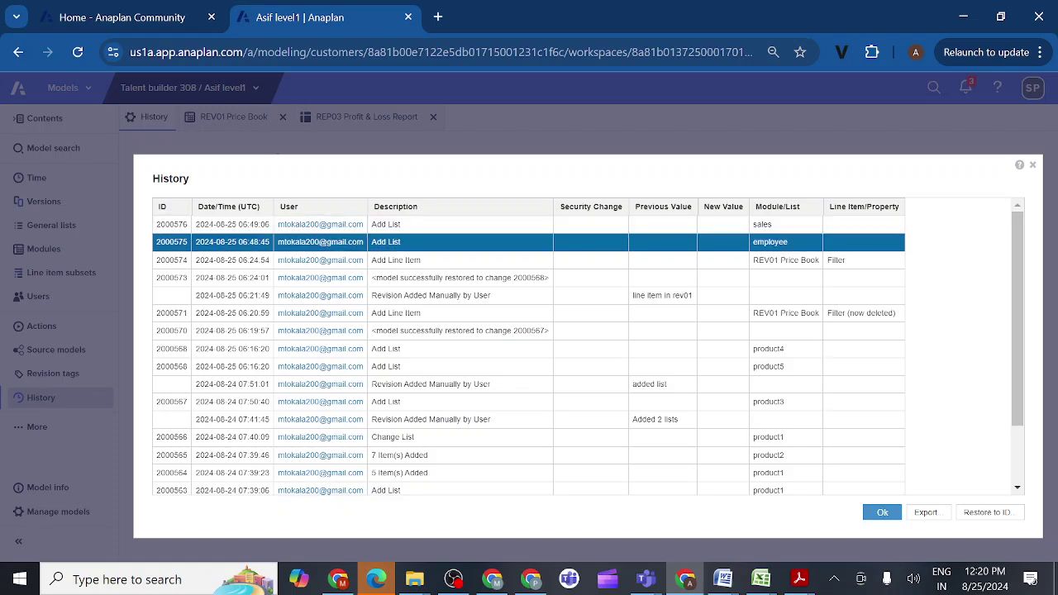
click(762, 224)
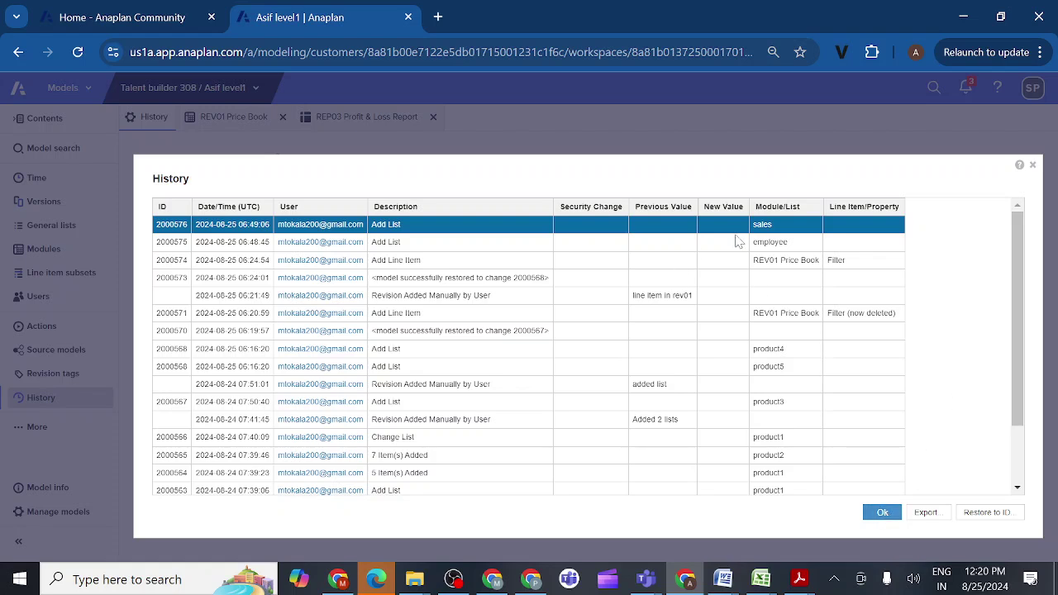
click(1032, 165)
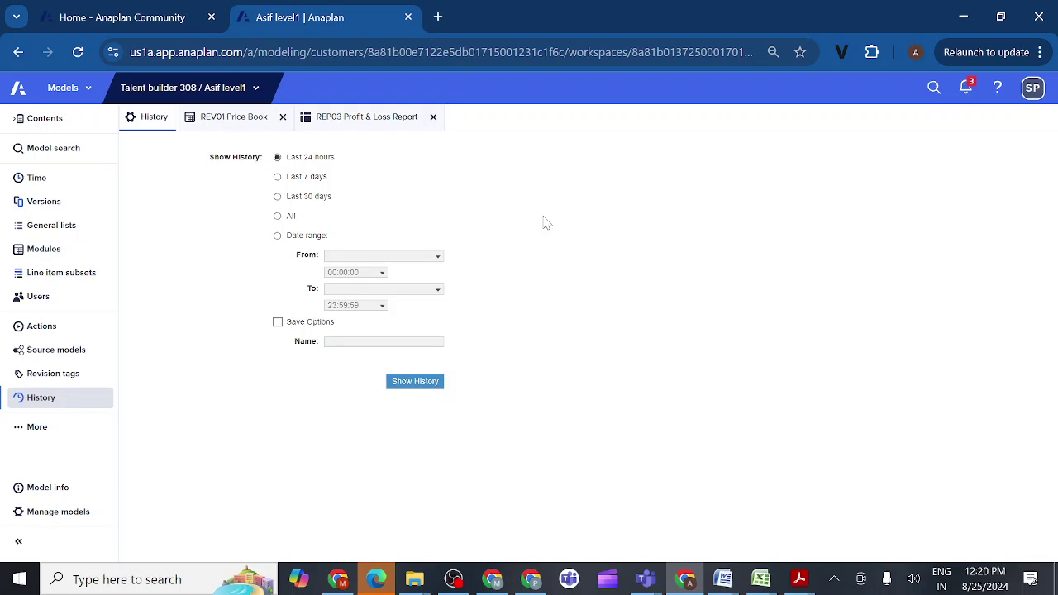
Delete the employee list from the general lists and confirm the deletion
click(69, 230)
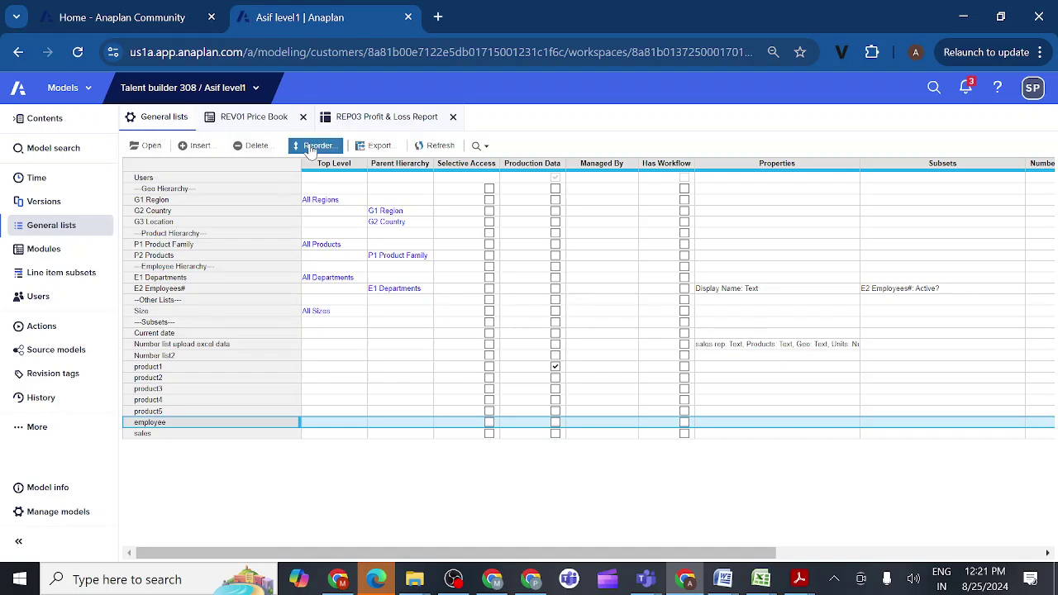
click(256, 147)
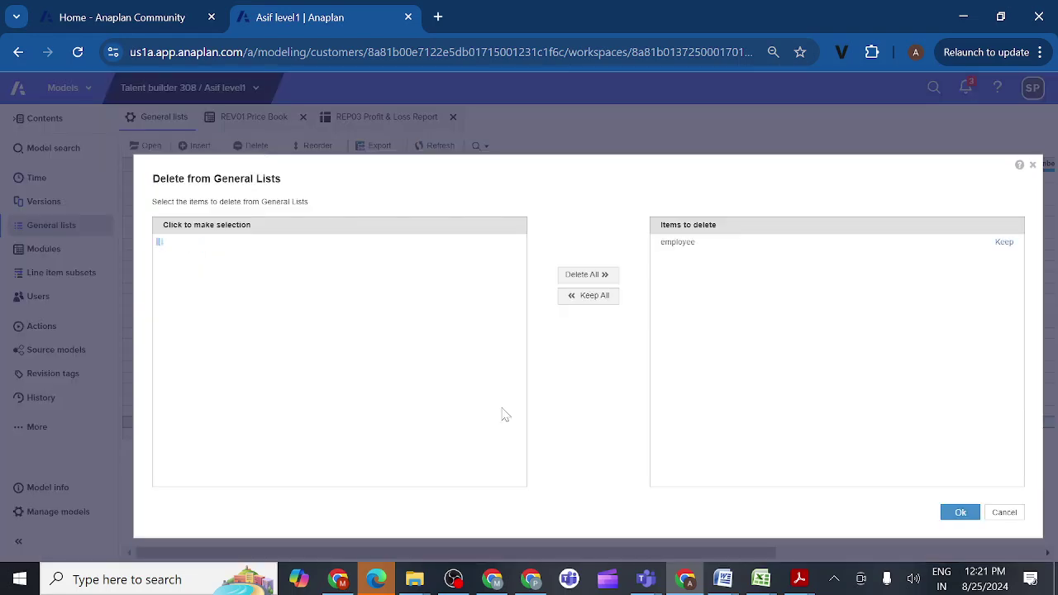
click(958, 514)
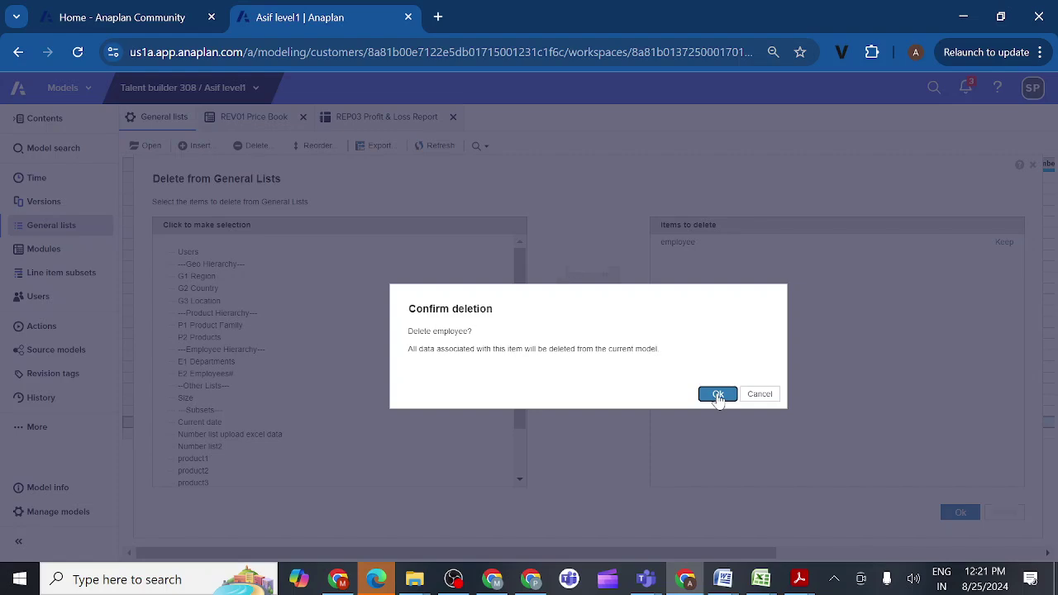
click(717, 394)
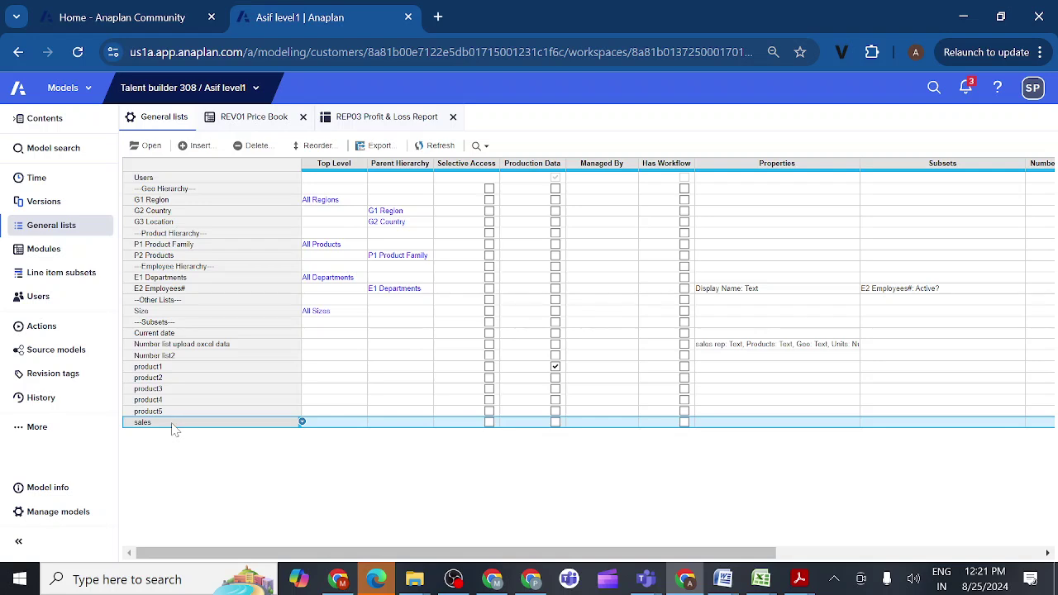
Add and save a revision tag titled "only sales" with the same text as its description
click(55, 377)
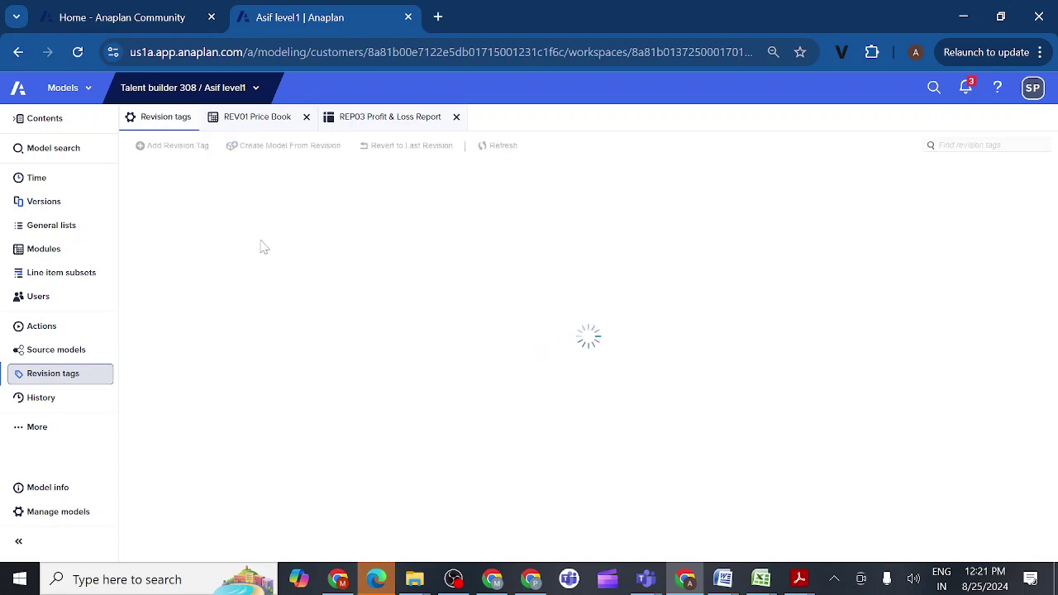
click(144, 147)
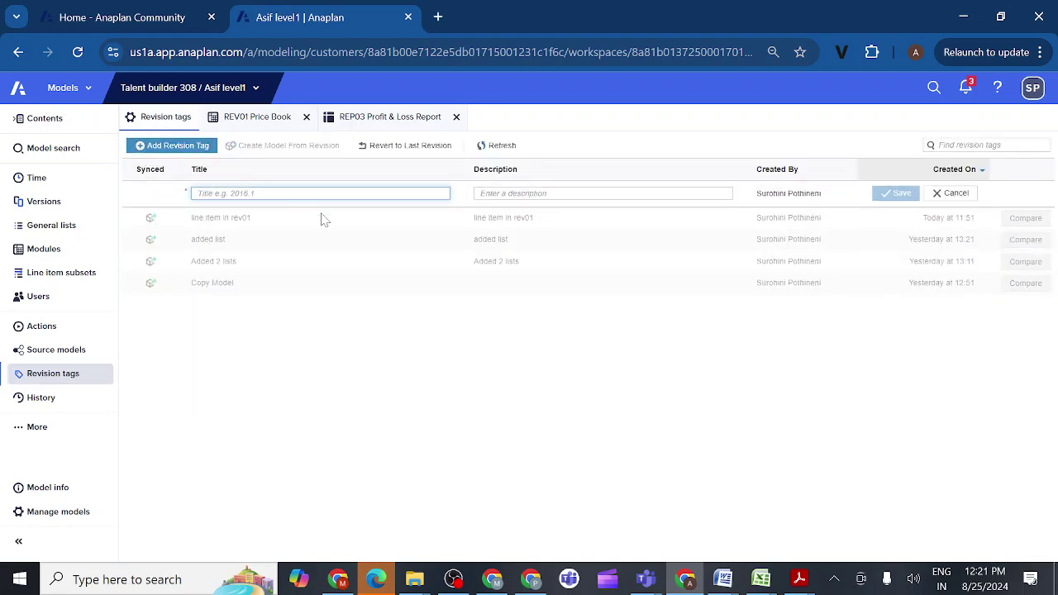
text(onl)
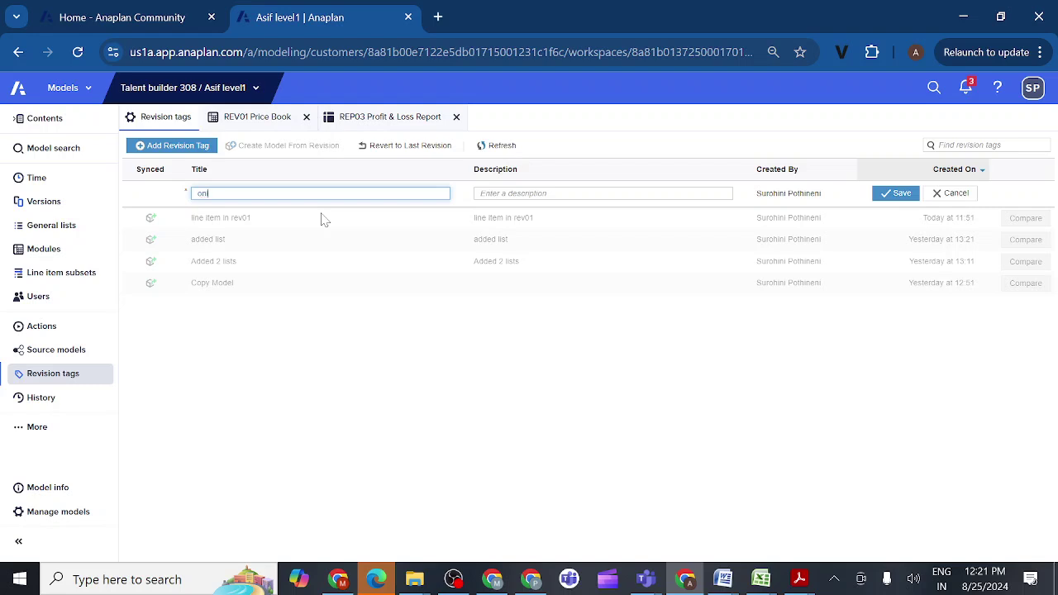
text(y sales)
key(ctrl+a)
key(ctrl+c)
click(552, 192)
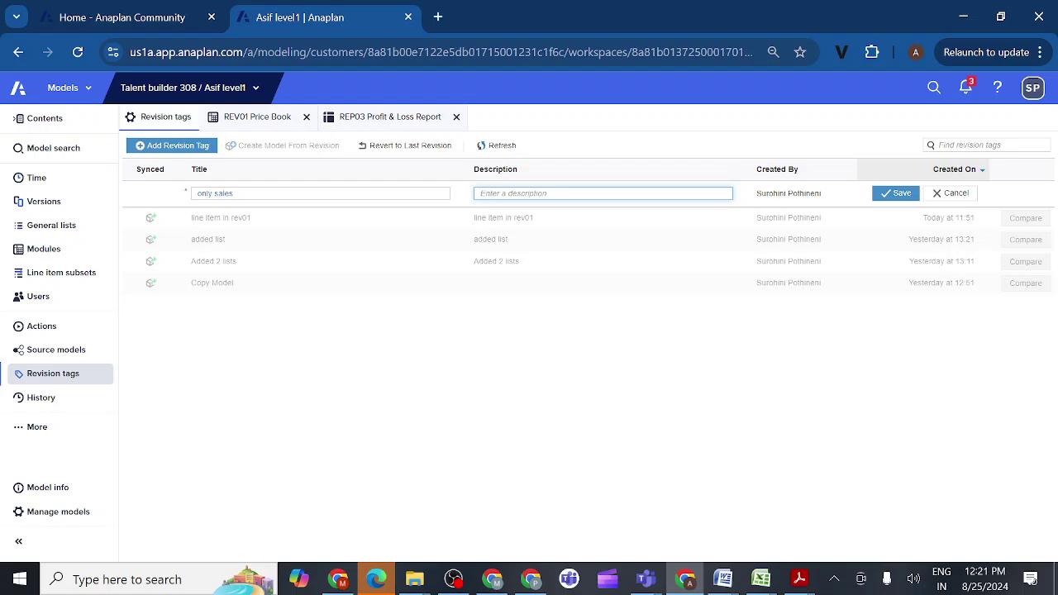
key(ctrl+v)
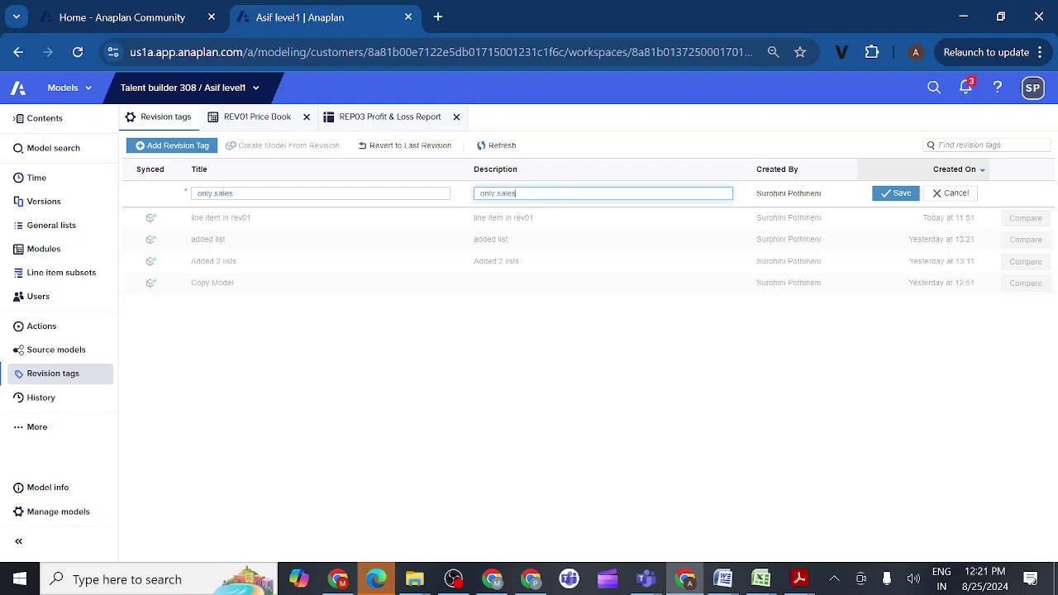
click(895, 195)
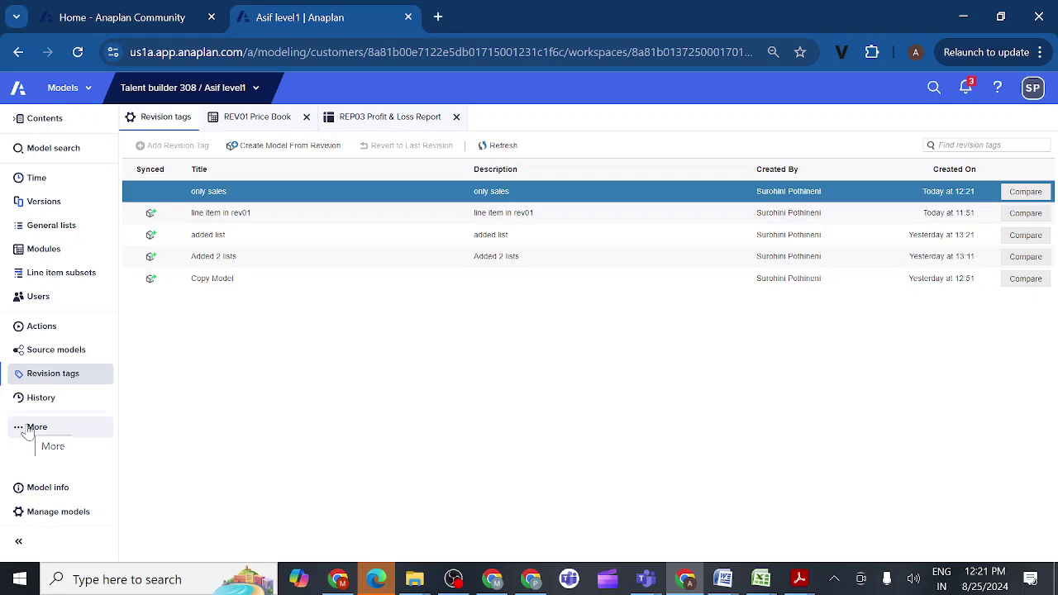
In model management, compare target model Asif Prod model with source Asif level1 using the "only sales" revision tag
mouse_move(41, 488)
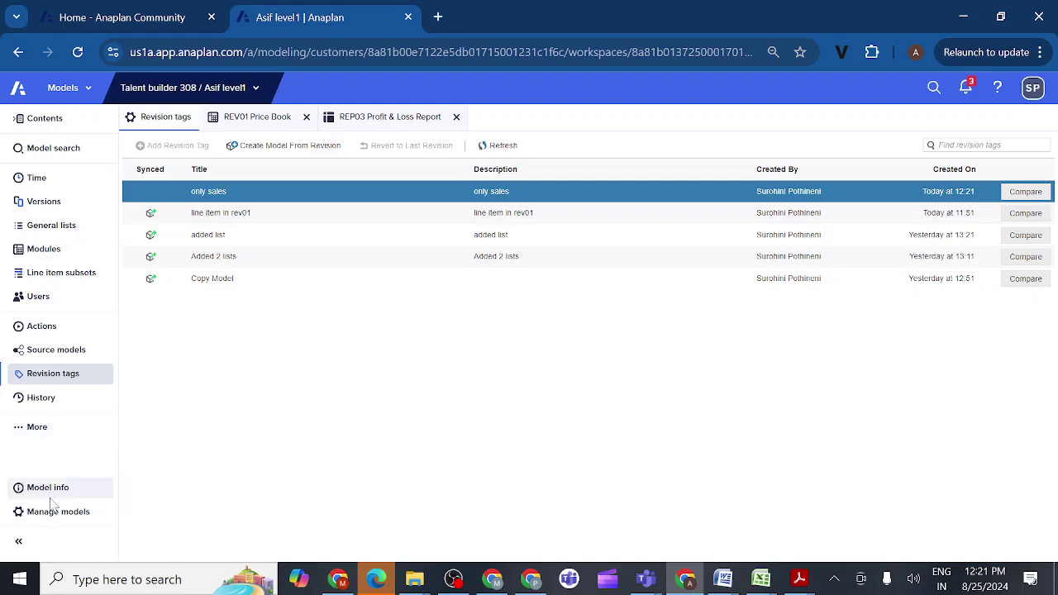
click(52, 514)
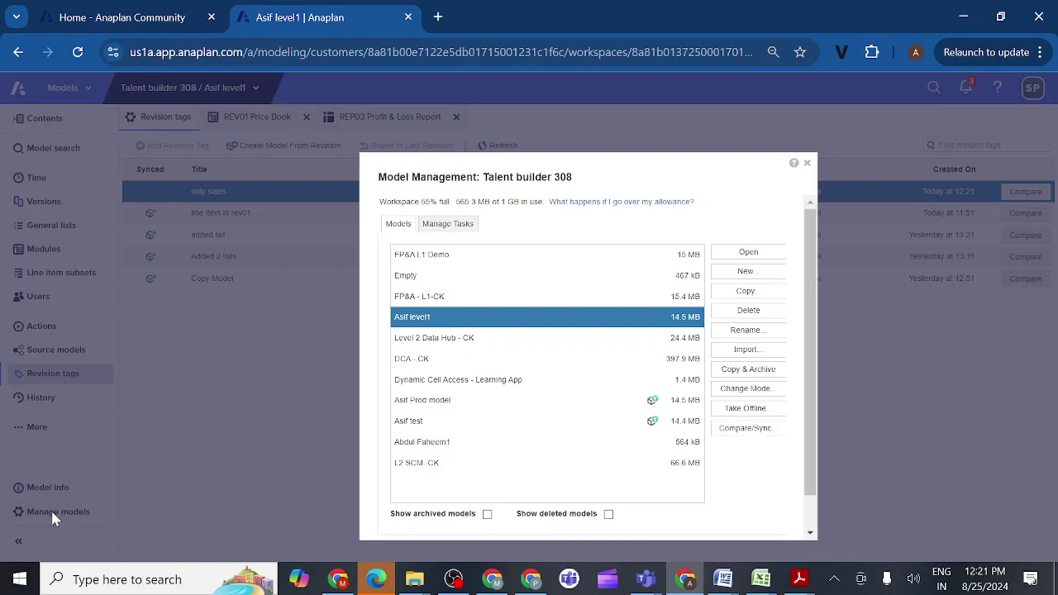
click(446, 405)
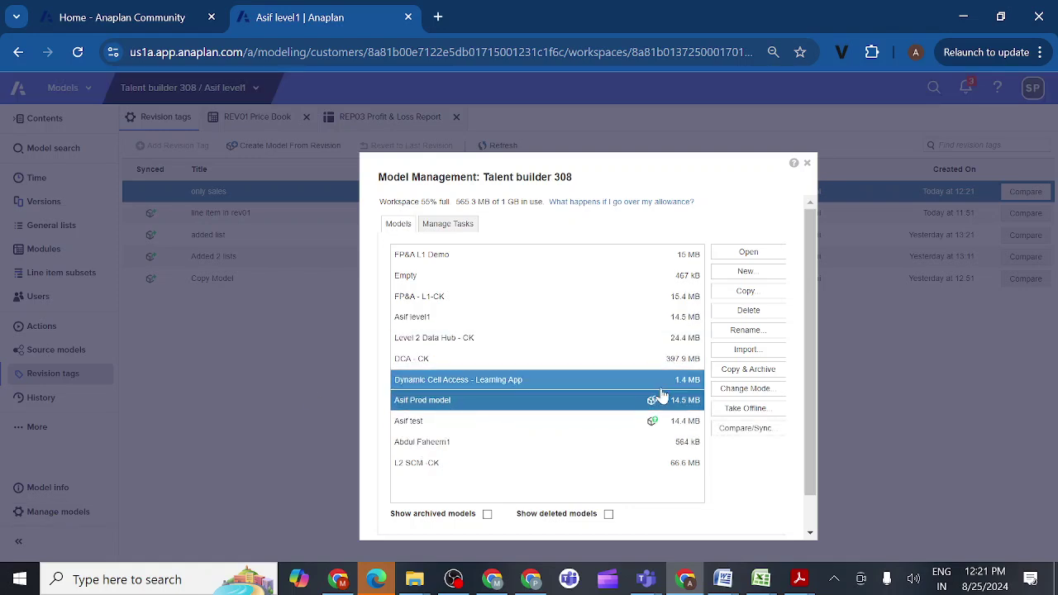
click(735, 430)
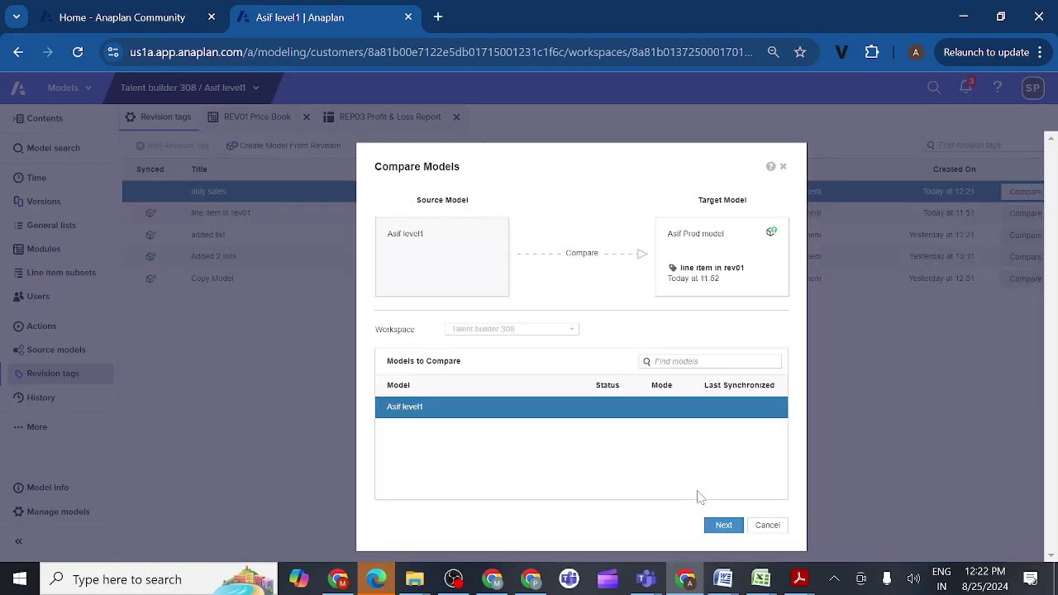
click(718, 526)
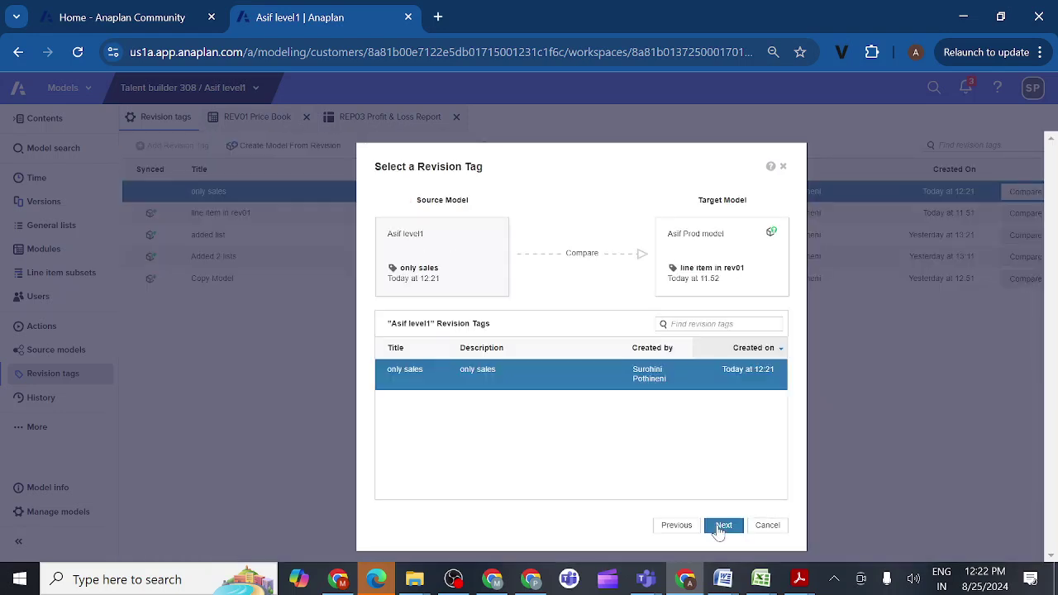
click(719, 528)
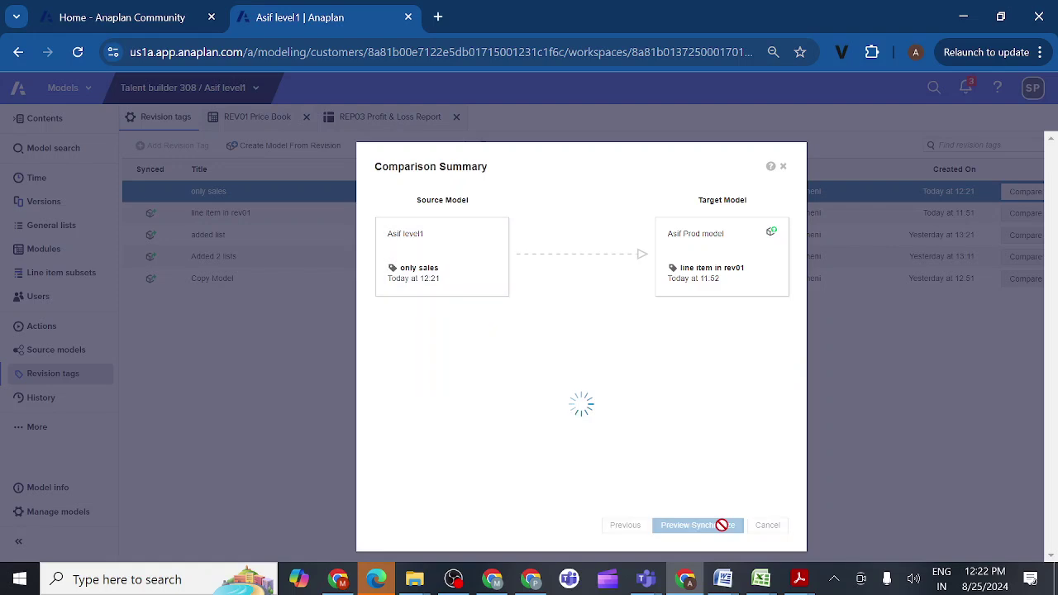
Preview the synchronization, take the target Asif Prod model offline, confirm the synchronization, and close model management
click(692, 537)
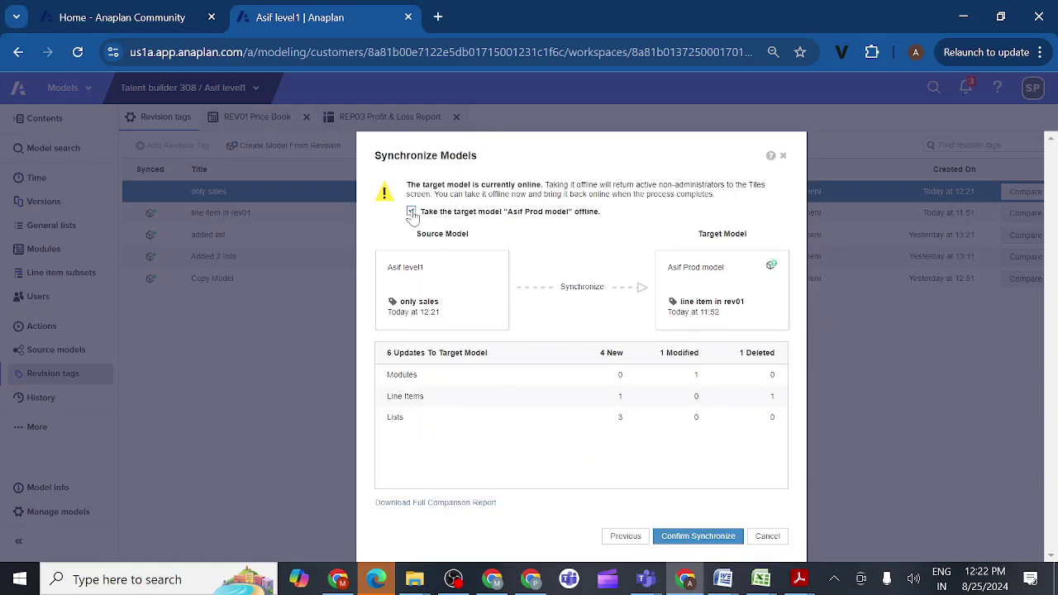
click(679, 538)
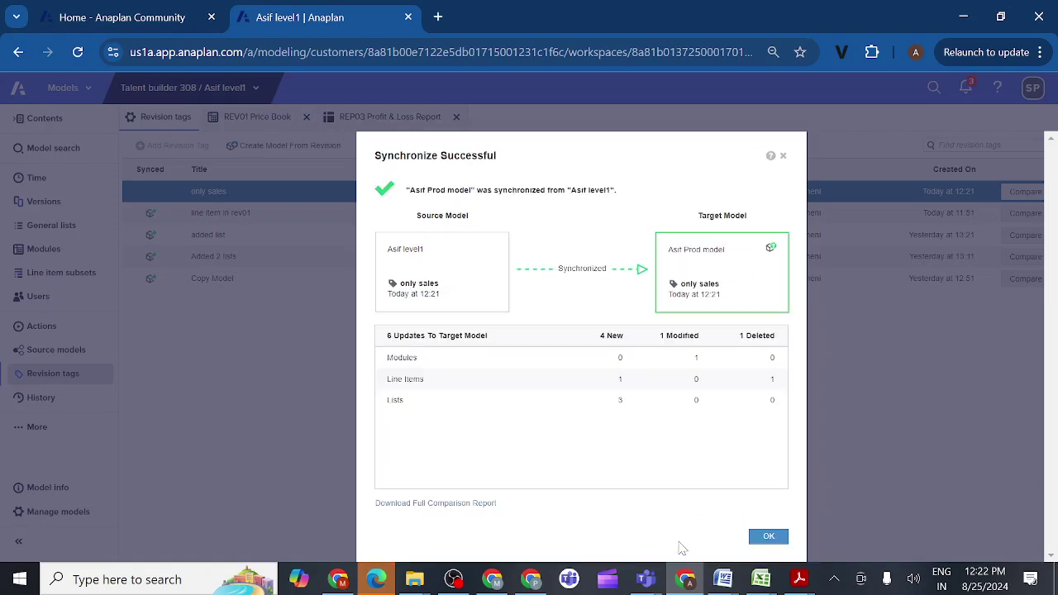
click(769, 536)
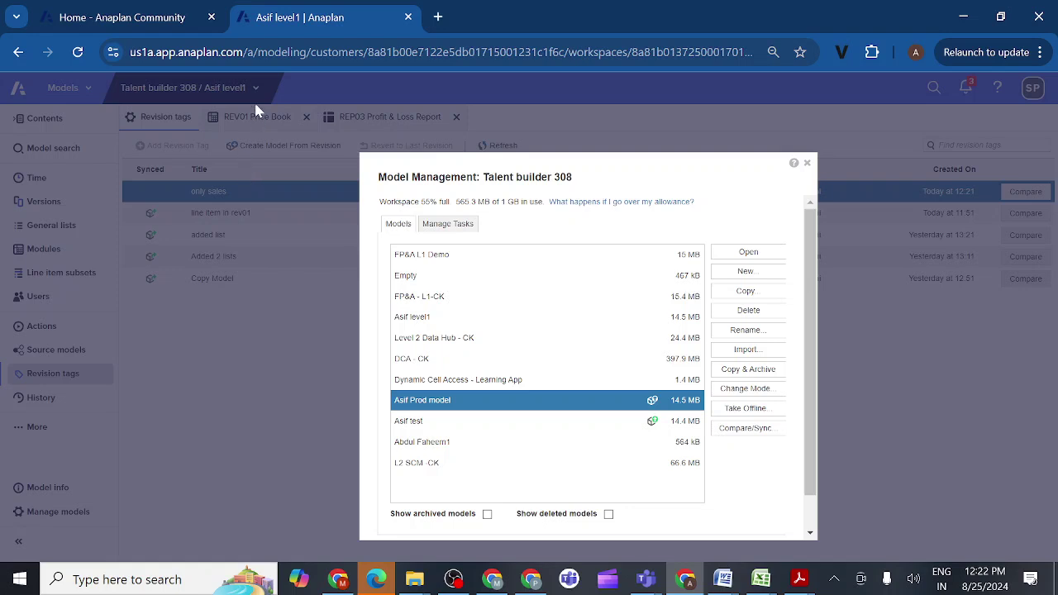
click(807, 164)
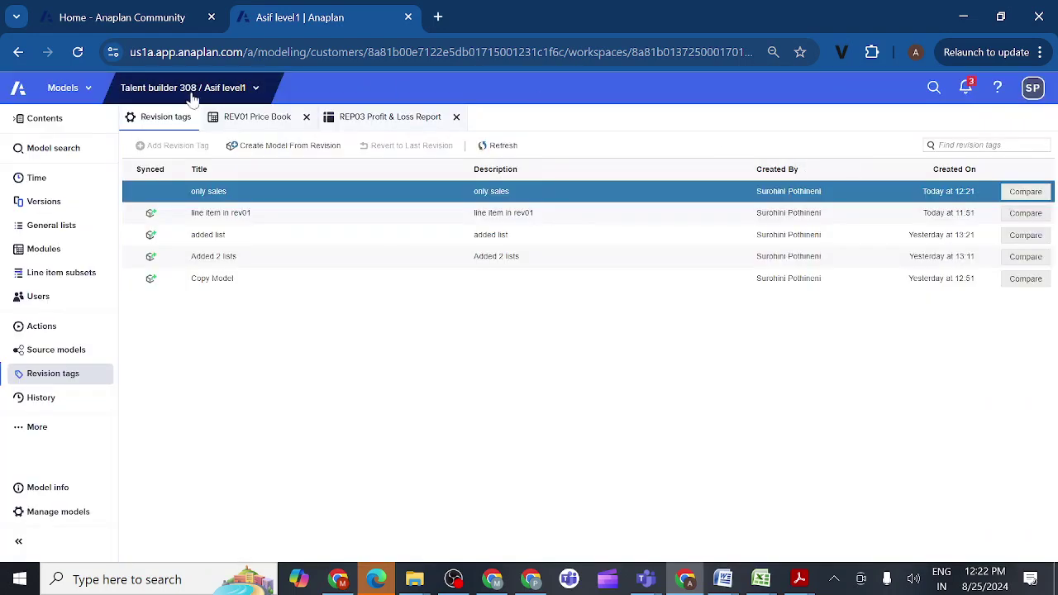
Open Asif Prod model and check its general lists for the synchronized sales list
click(258, 89)
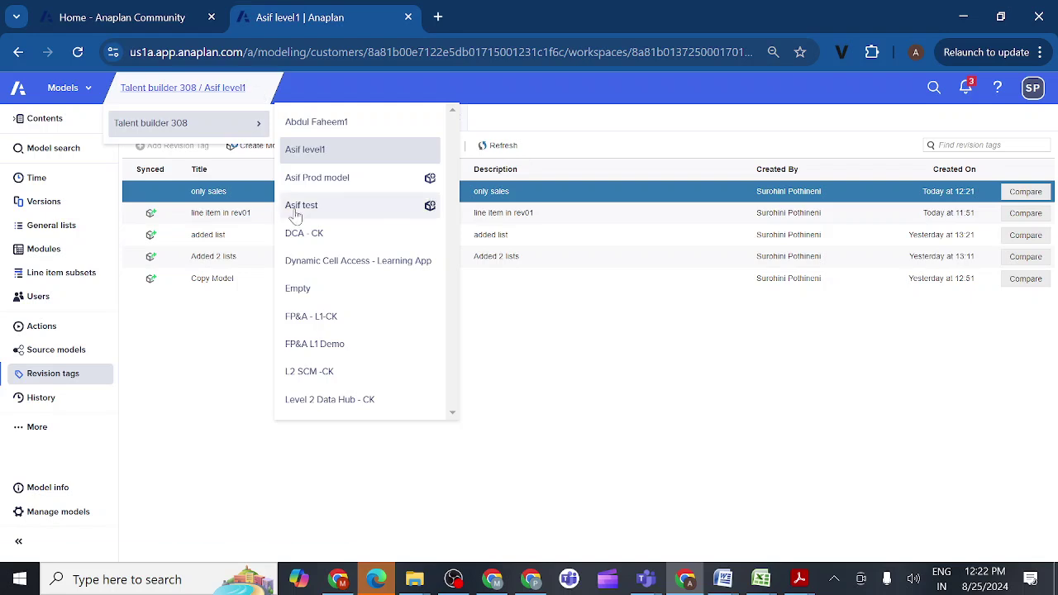
click(317, 177)
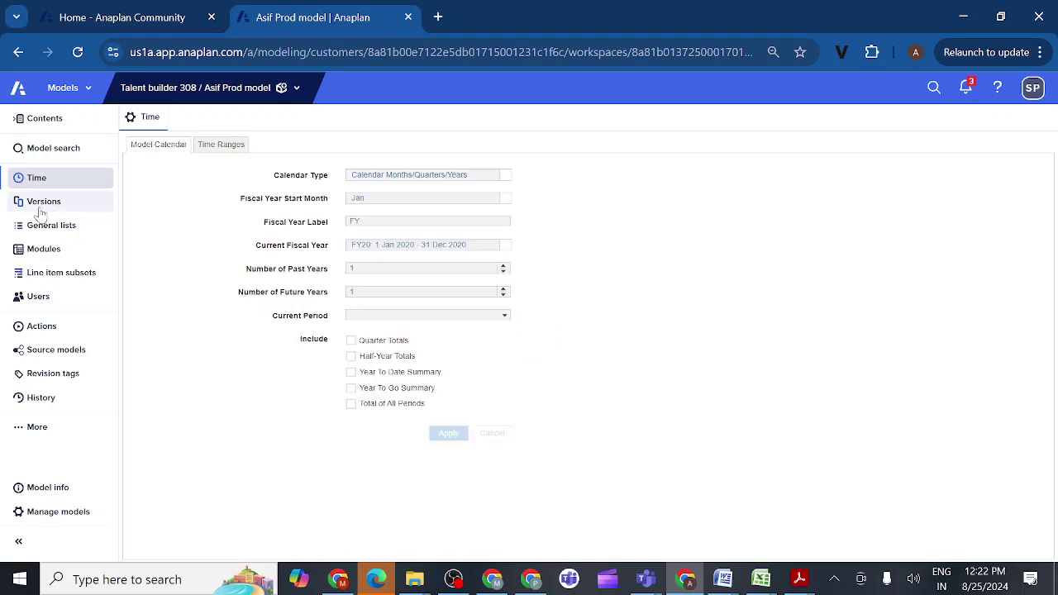
click(46, 231)
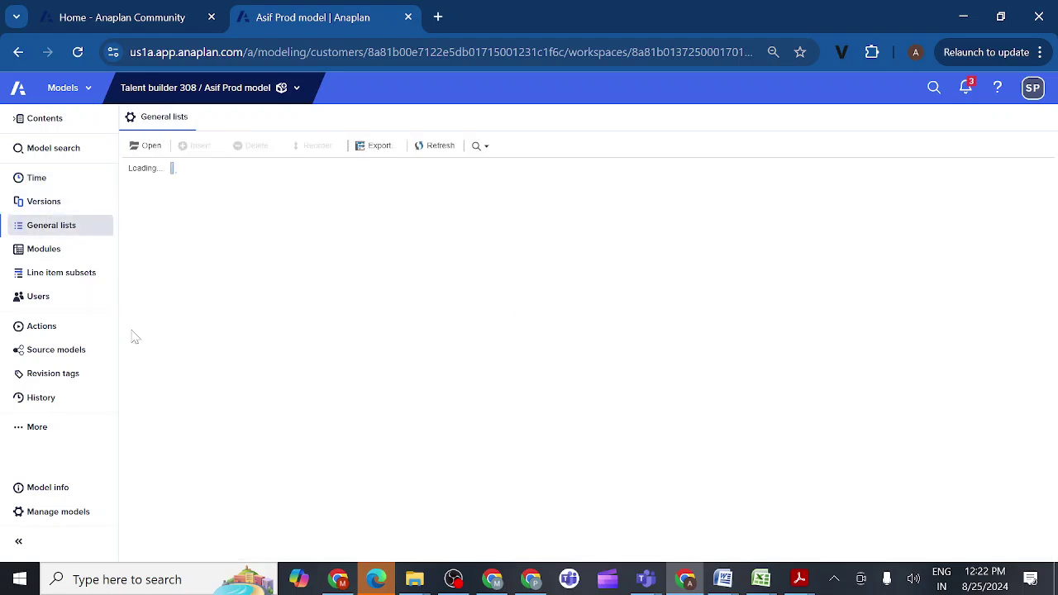
click(163, 424)
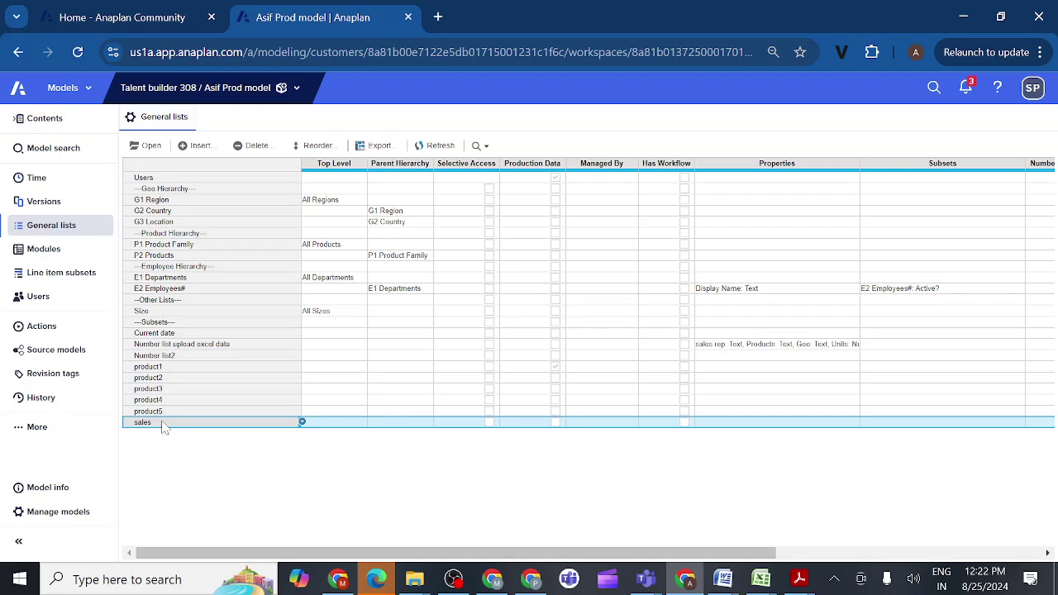
Switch back to the Asif level1 model and show its general lists
click(296, 88)
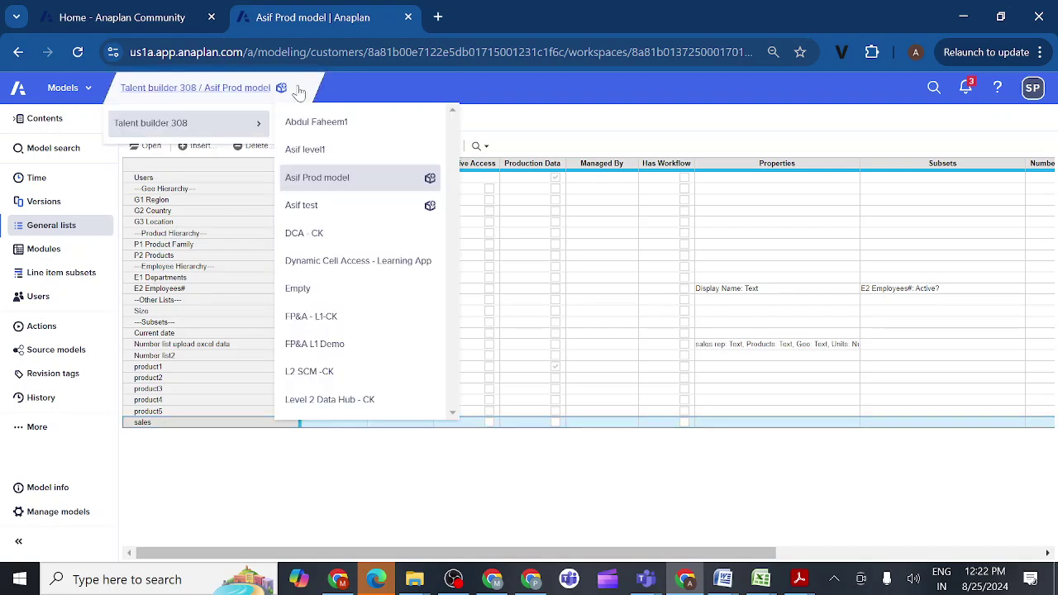
click(307, 153)
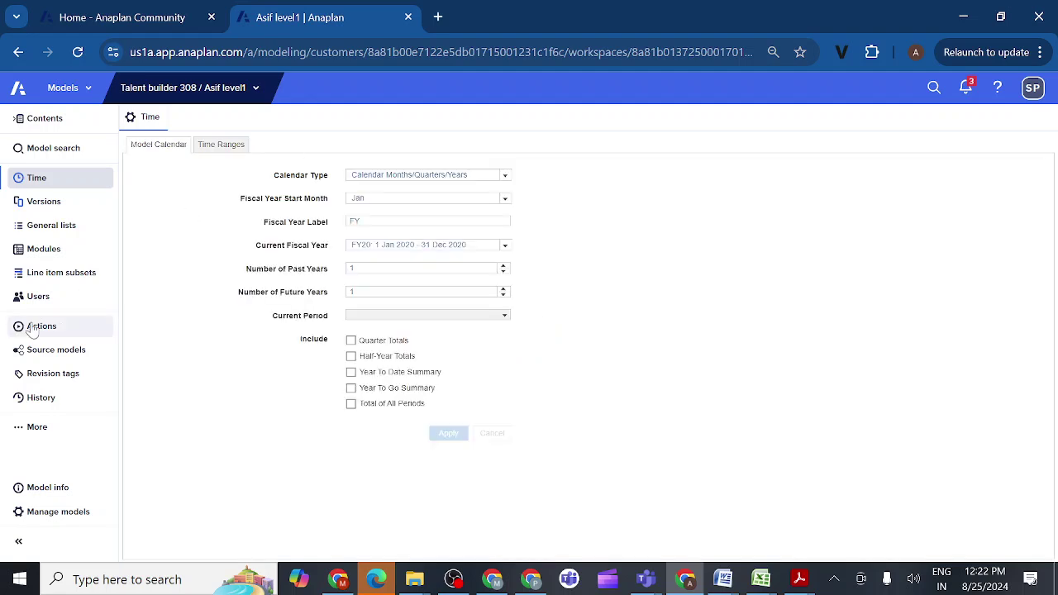
click(75, 232)
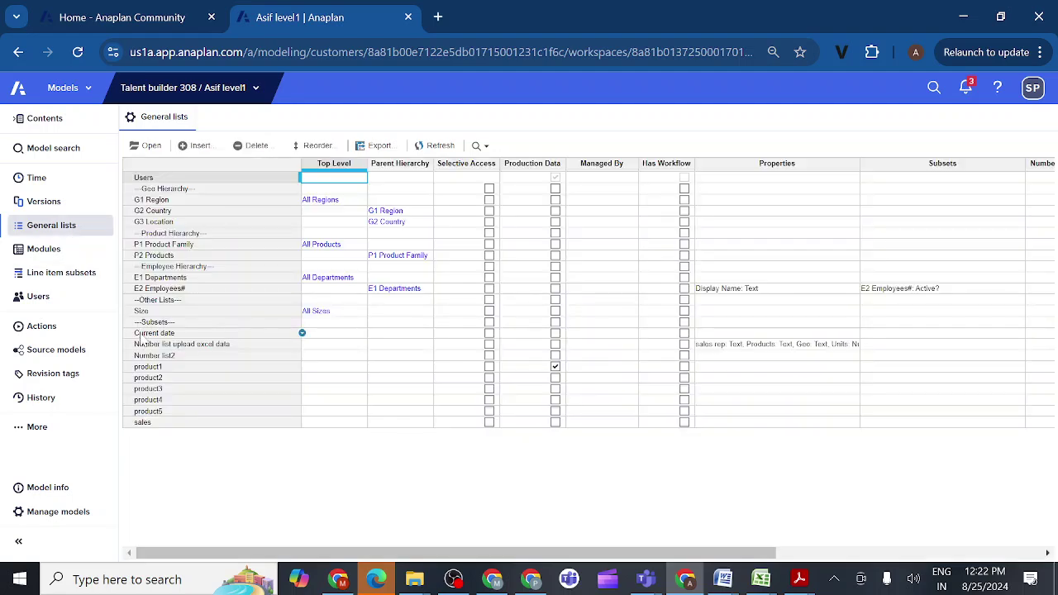
Show the last 24 hours of model history and restore the model to change ID 2000576, where the sales list was added
click(49, 399)
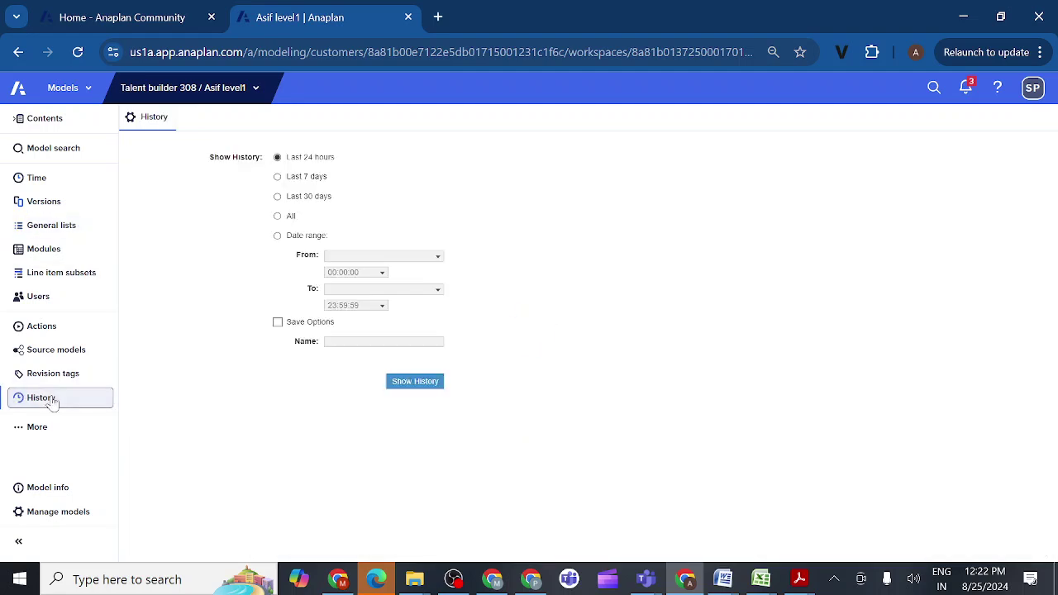
click(415, 383)
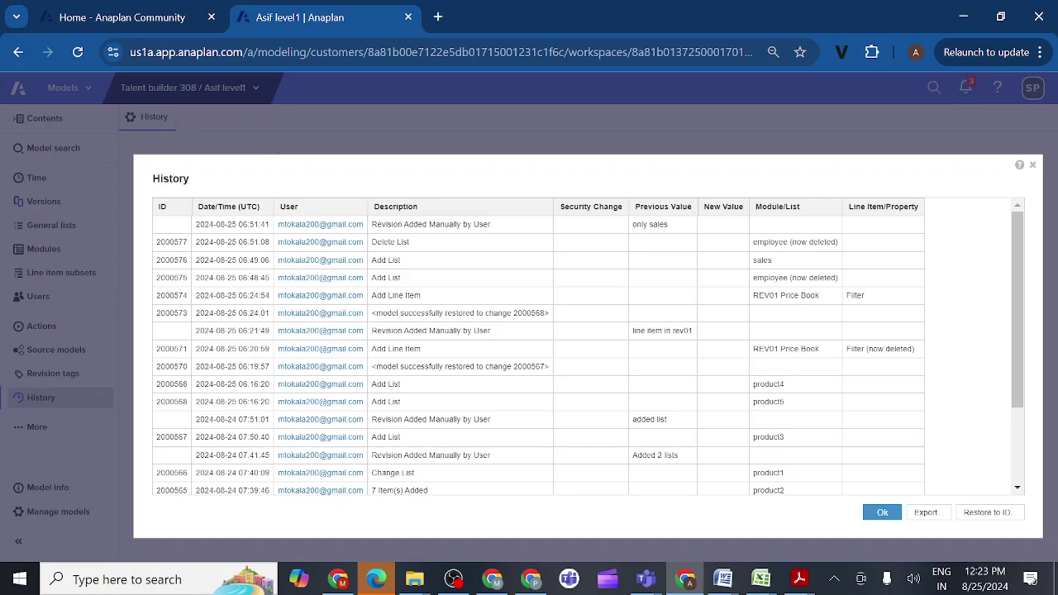
click(173, 260)
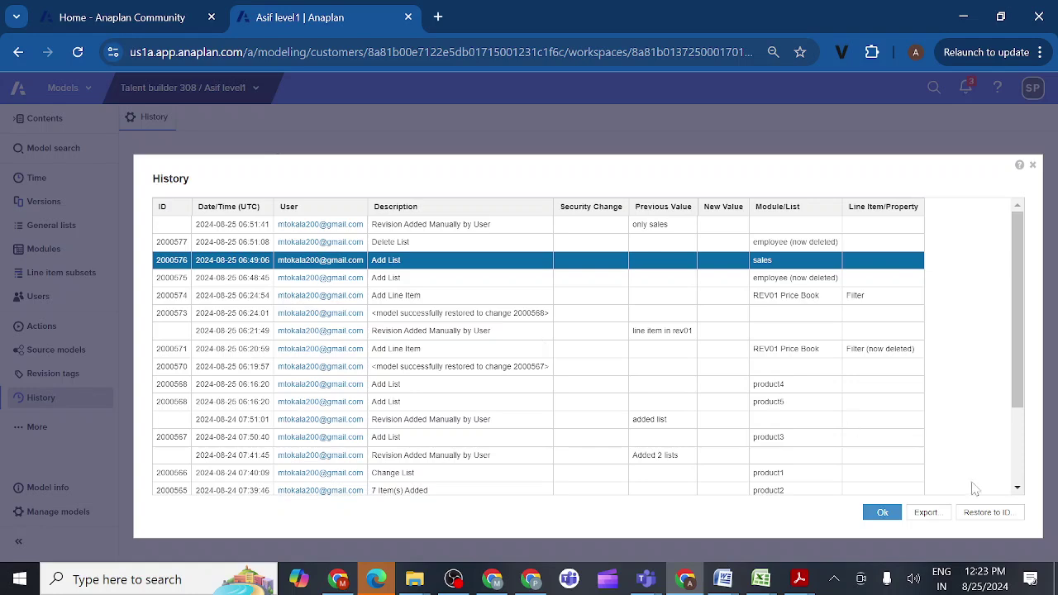
click(993, 518)
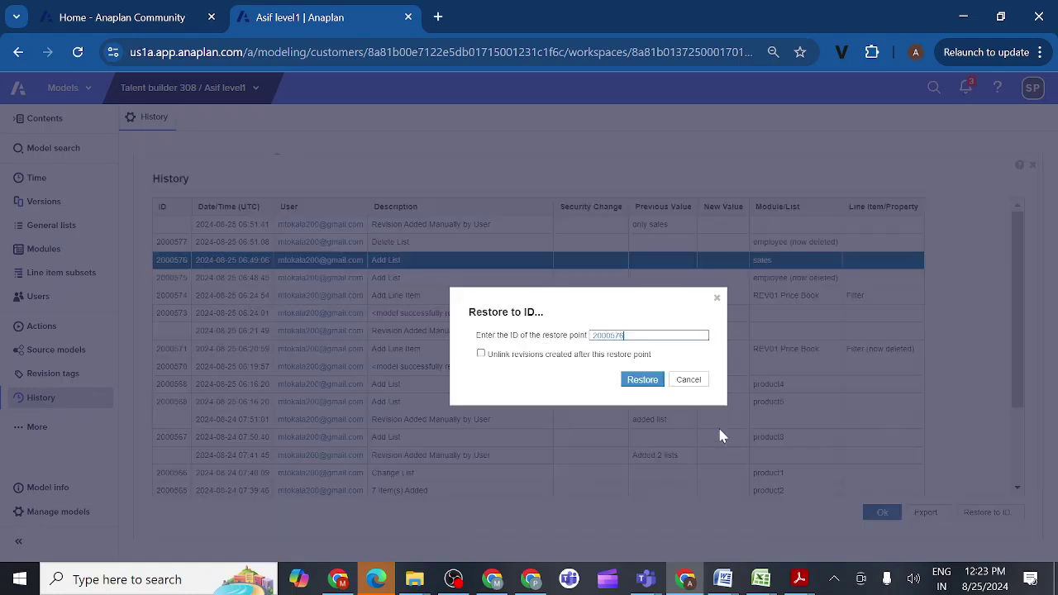
click(642, 381)
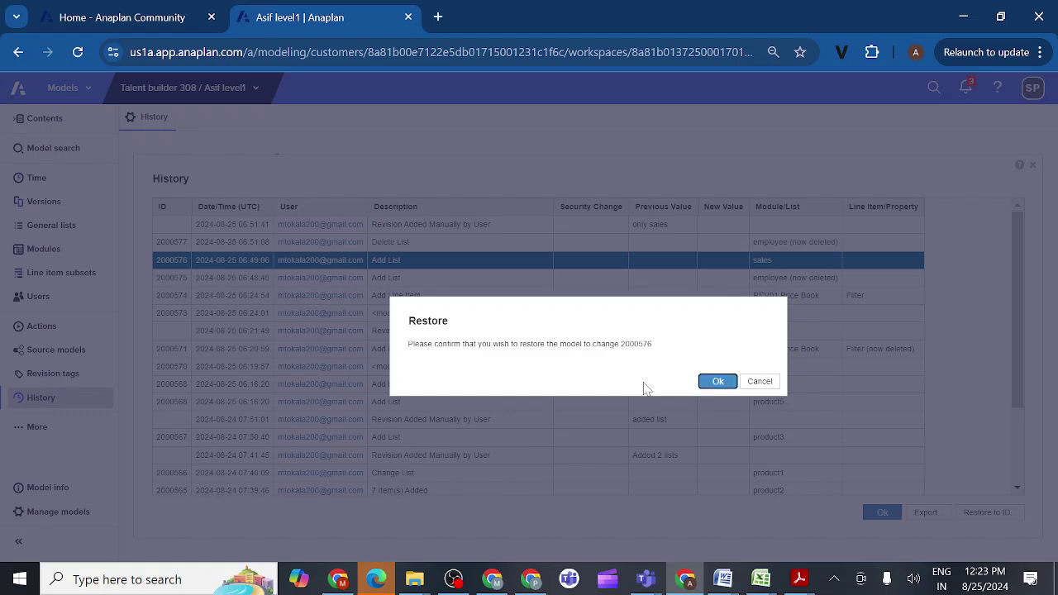
click(718, 381)
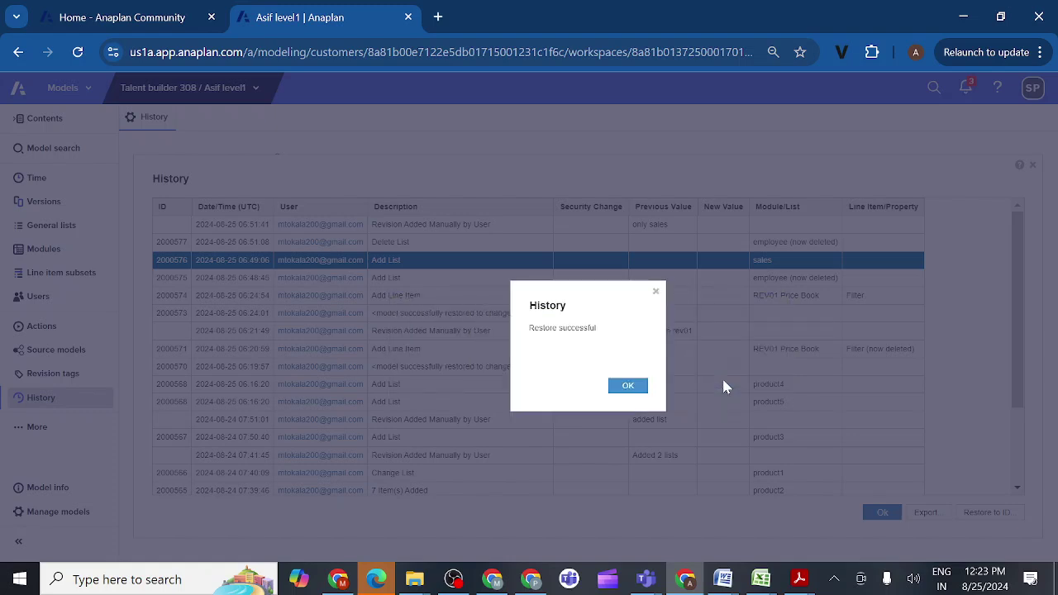
click(630, 386)
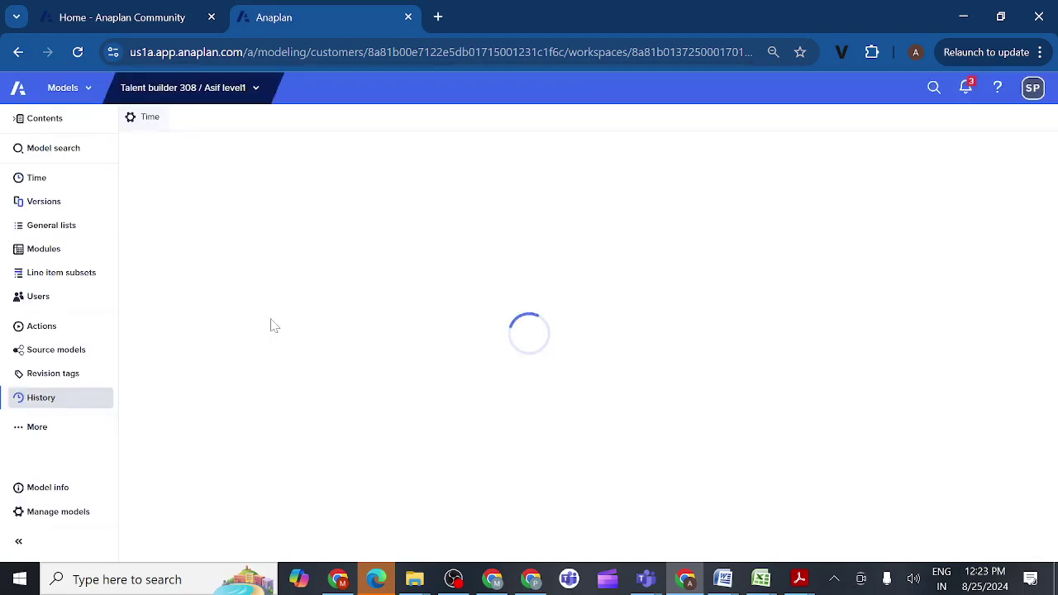
Check the general lists of the restored model for the employee list
click(72, 228)
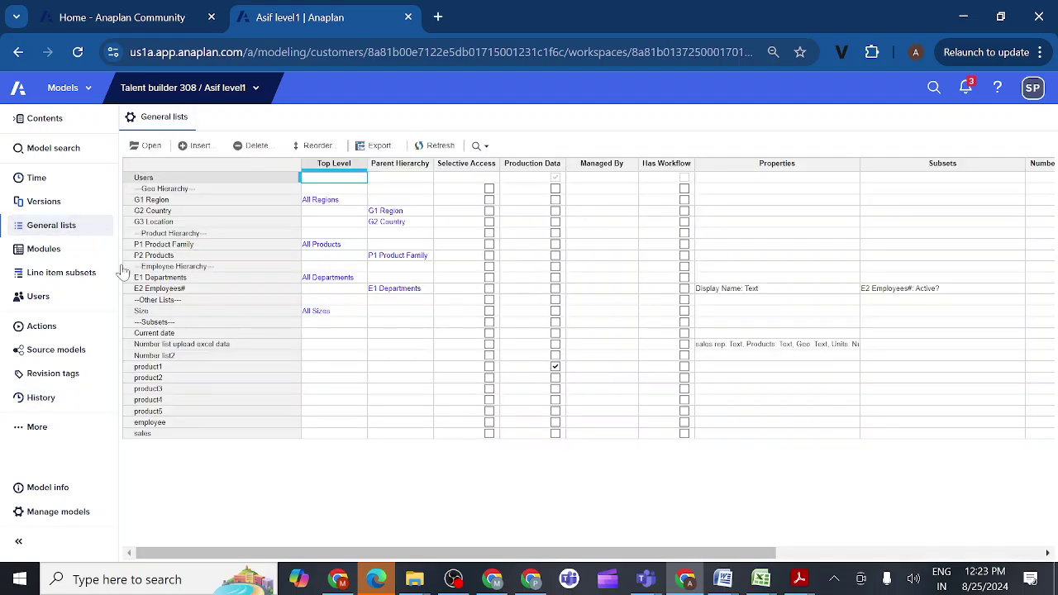
click(158, 425)
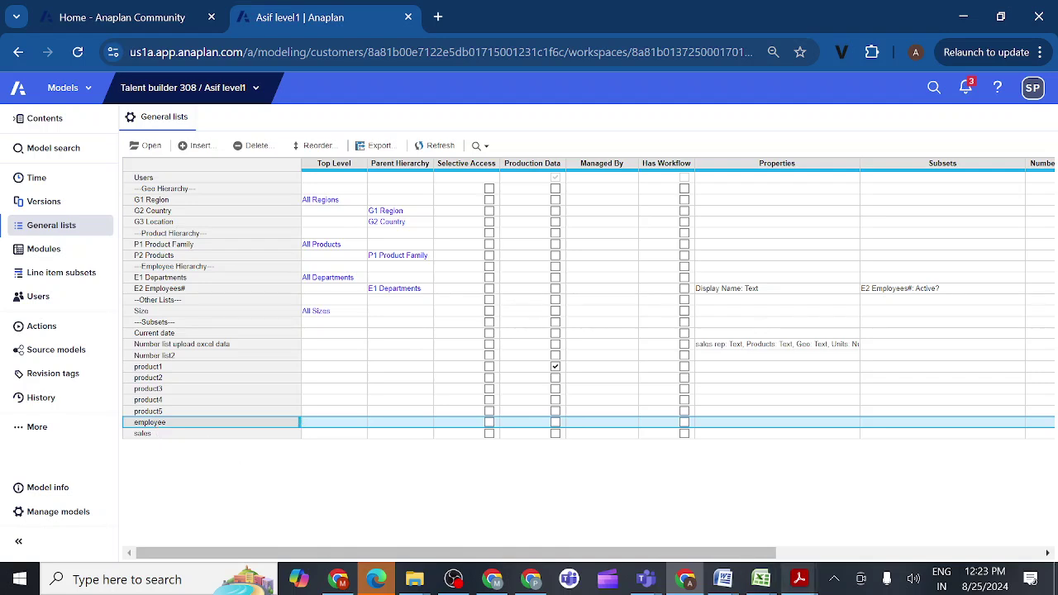
click(832, 580)
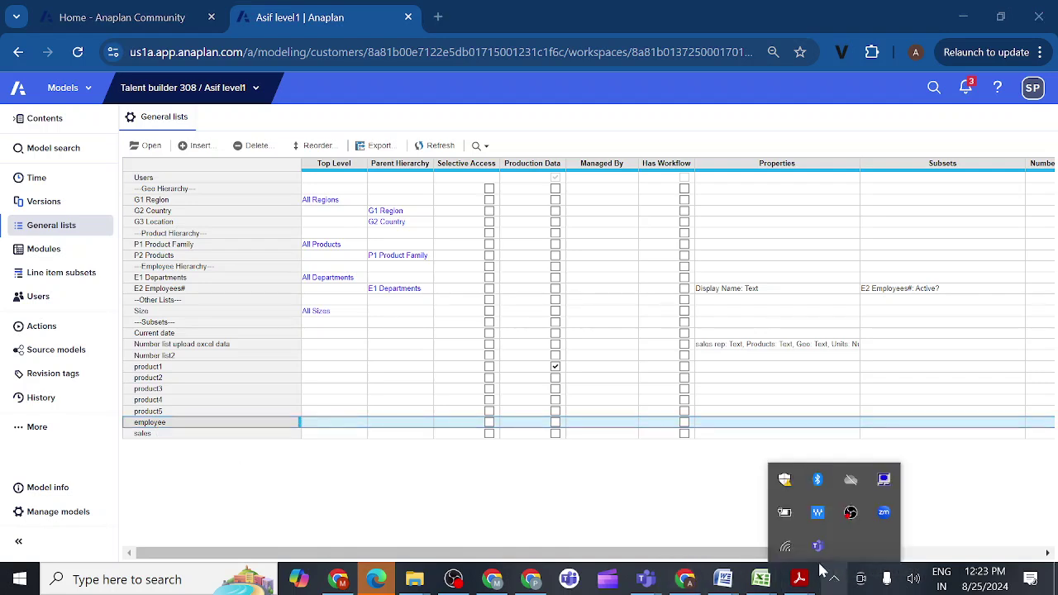
click(618, 501)
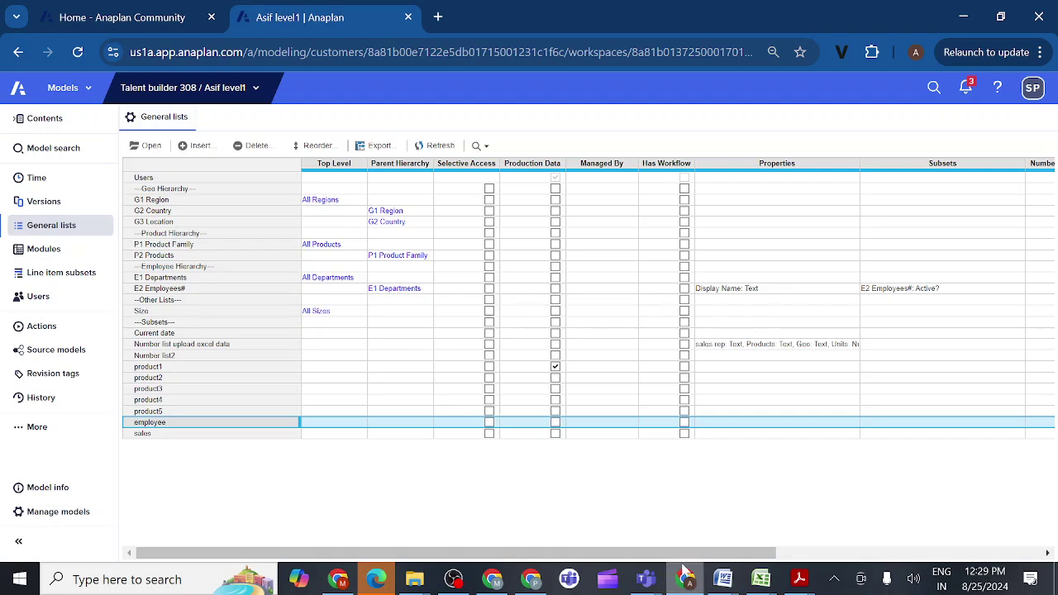
mouse_move(685, 584)
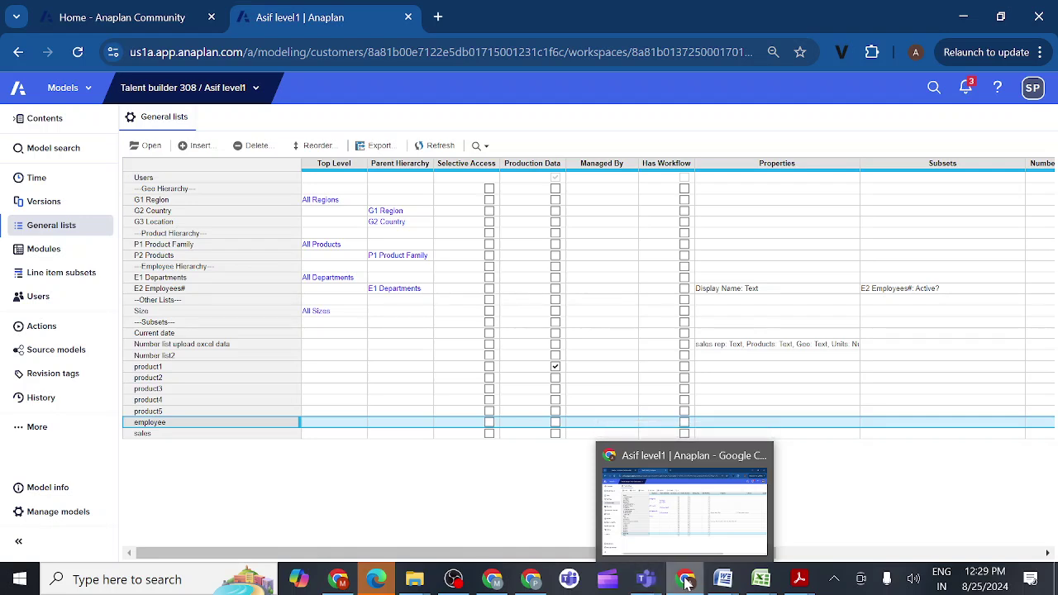
Switch to the Anaplan evening class meeting in Microsoft Teams and mute the microphone
click(692, 519)
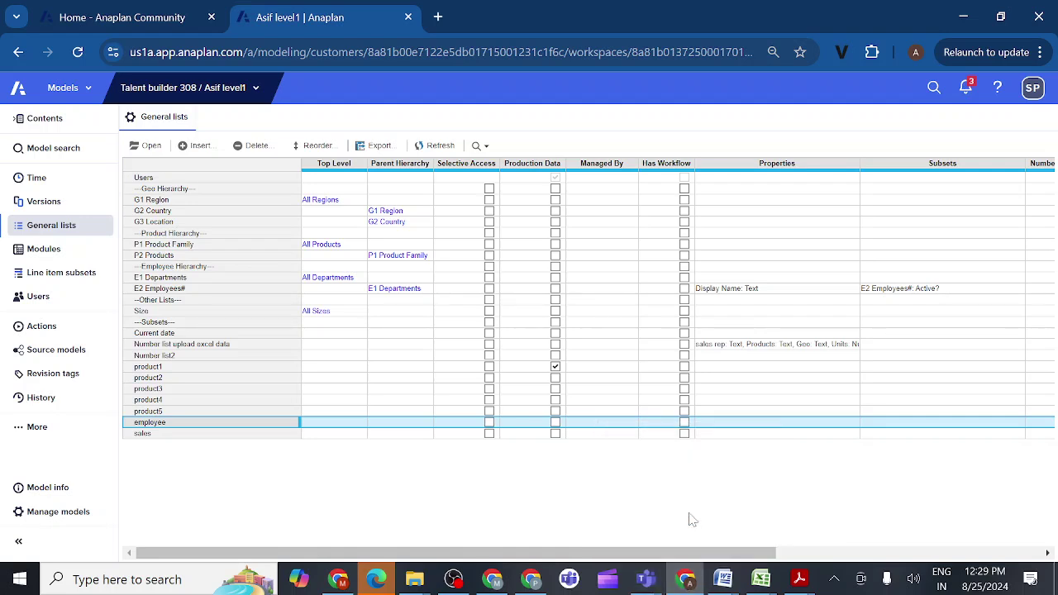
mouse_move(646, 580)
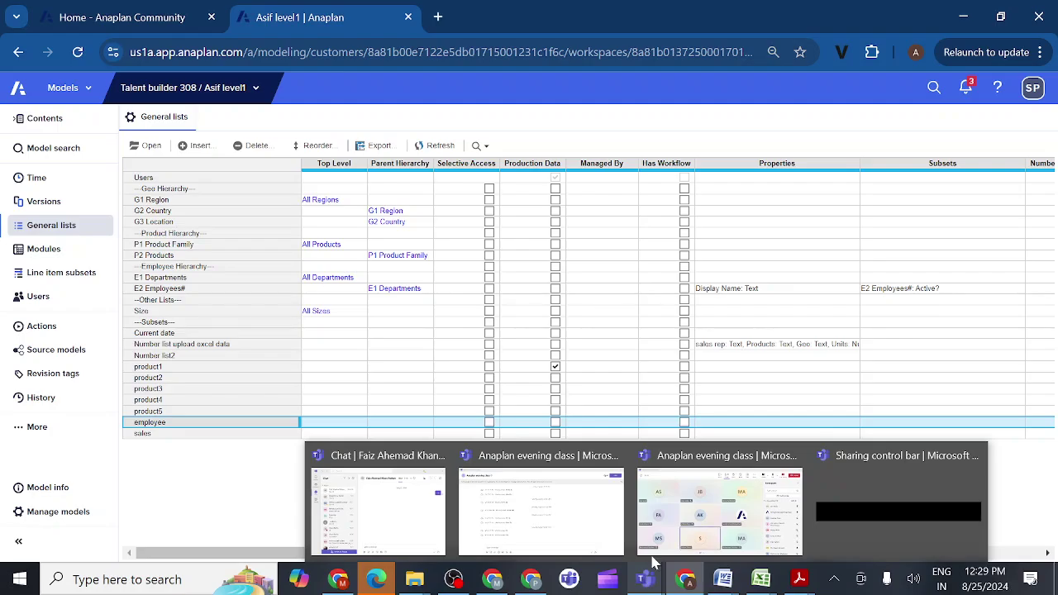
click(692, 517)
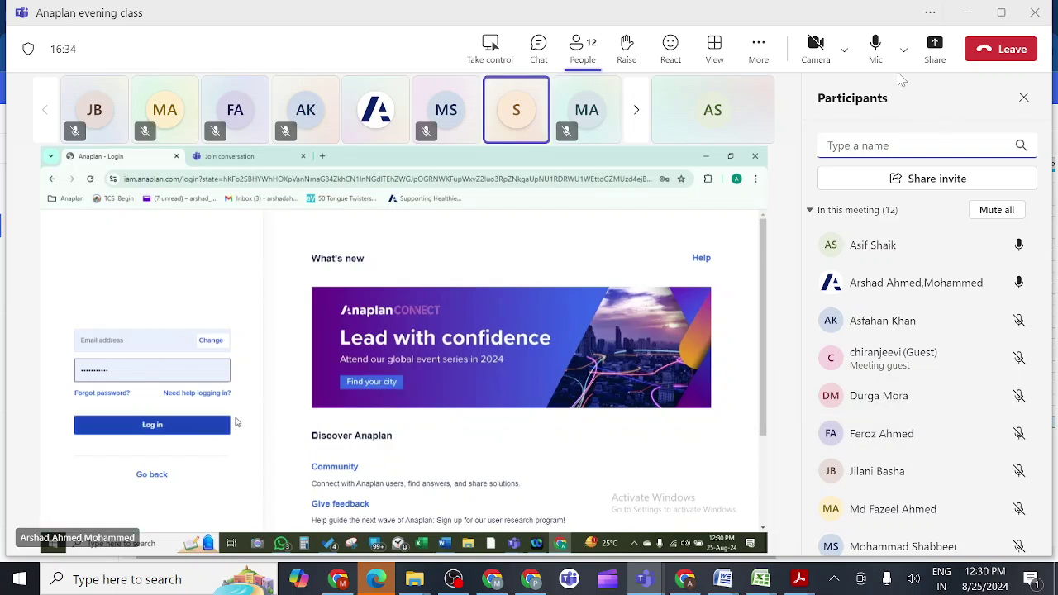
click(876, 48)
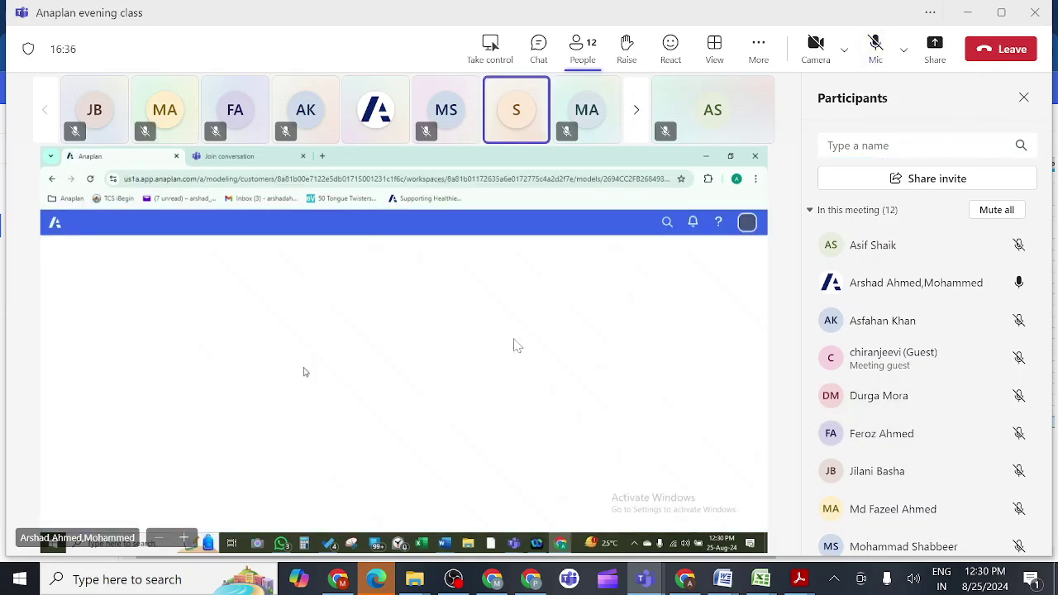
Switch to OBS and bring up its recording controls
mouse_move(452, 581)
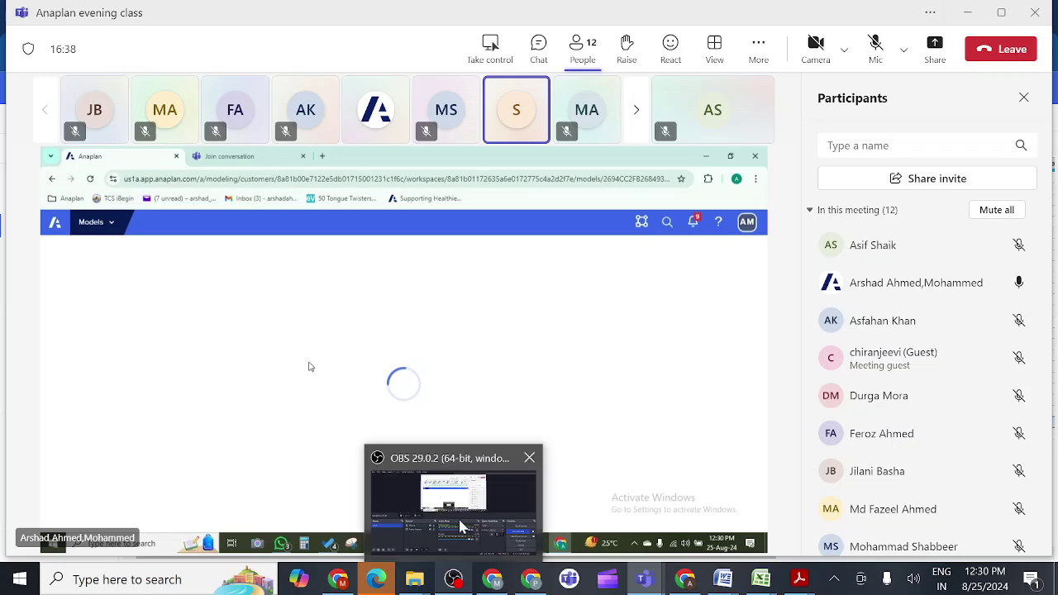
click(483, 504)
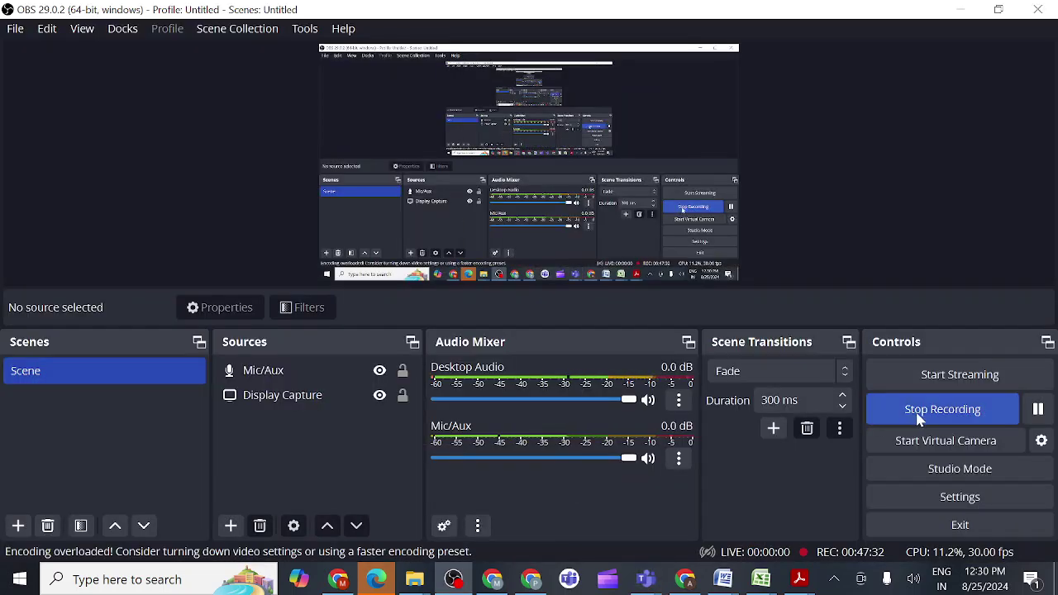